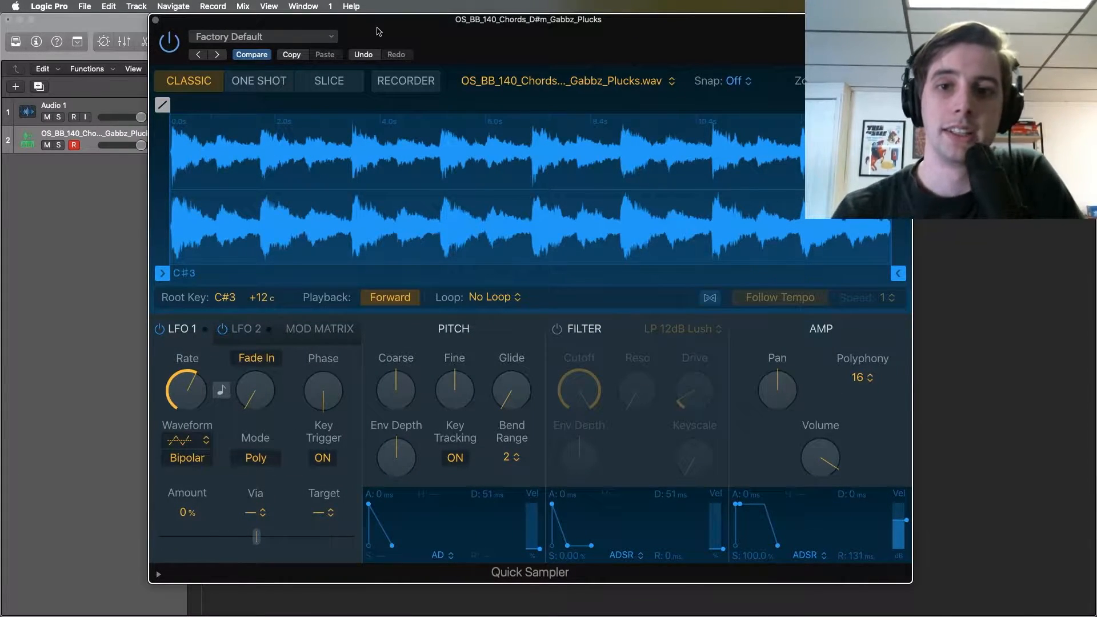
Slice the chord sample into 32 equal divisions and raise its coarse pitch to +3.
left_click_drag(483, 47, 414, 32)
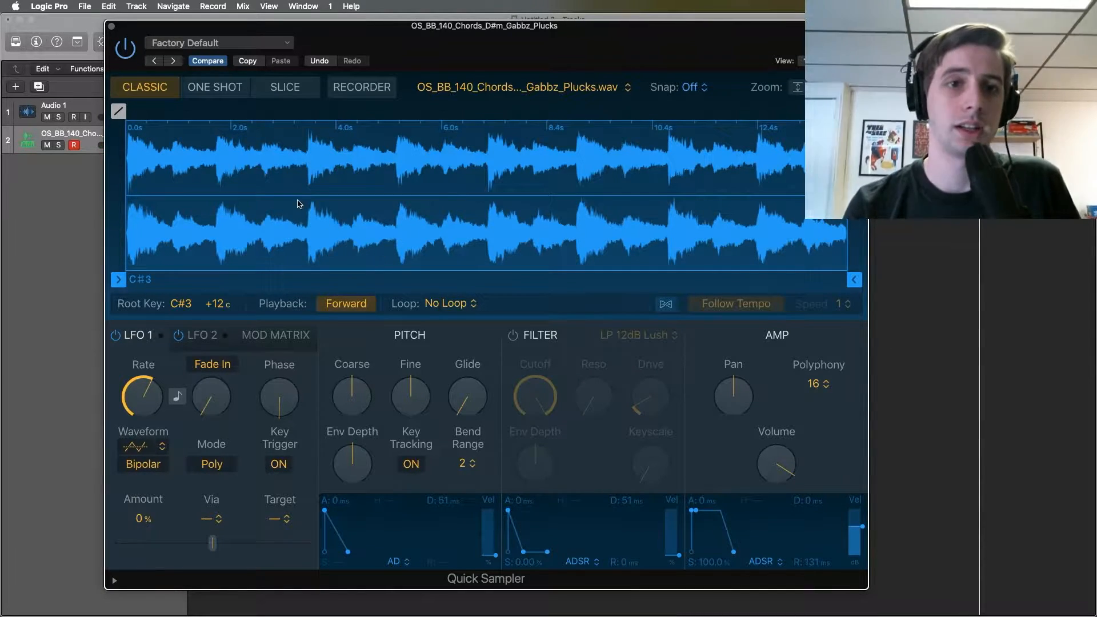
left_click(278, 91)
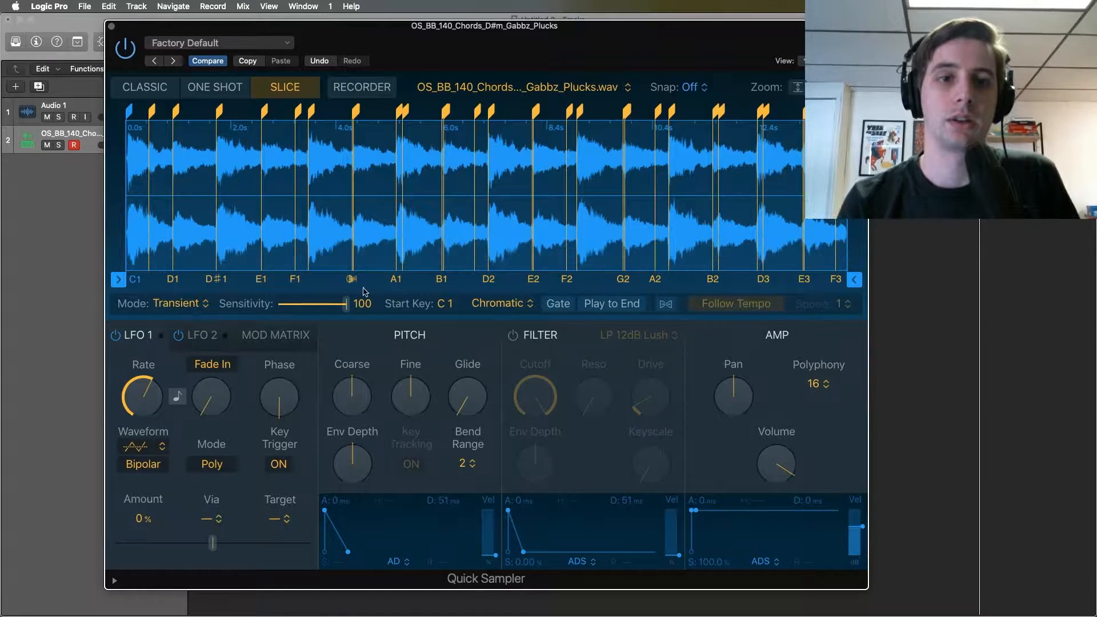
left_click(194, 305)
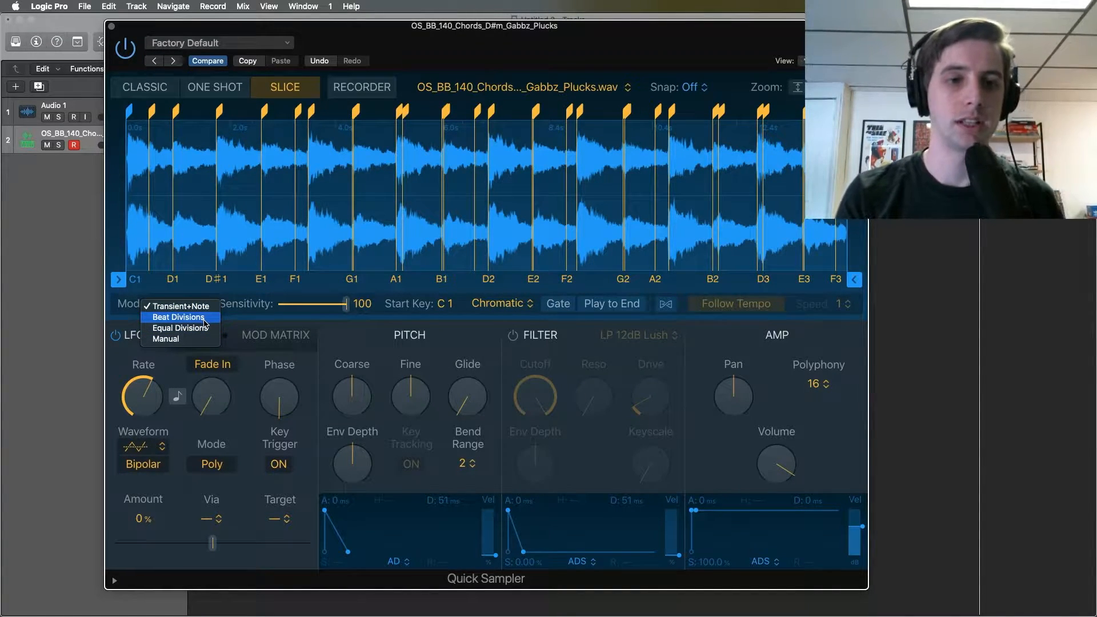
left_click(203, 329)
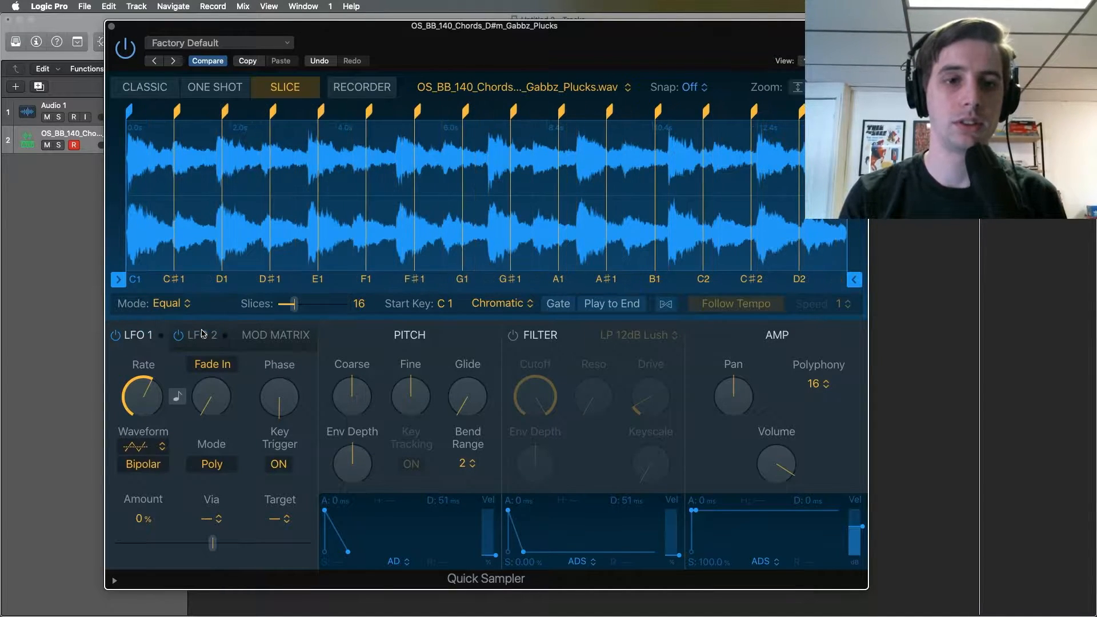
left_click_drag(297, 312, 314, 313)
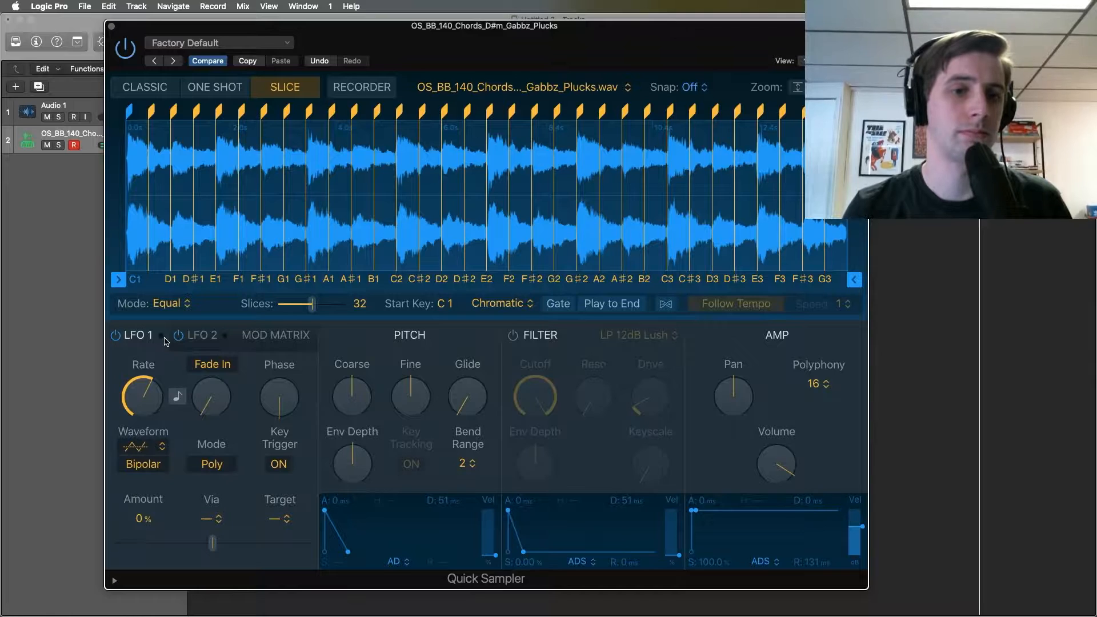
mouse_move(359, 391)
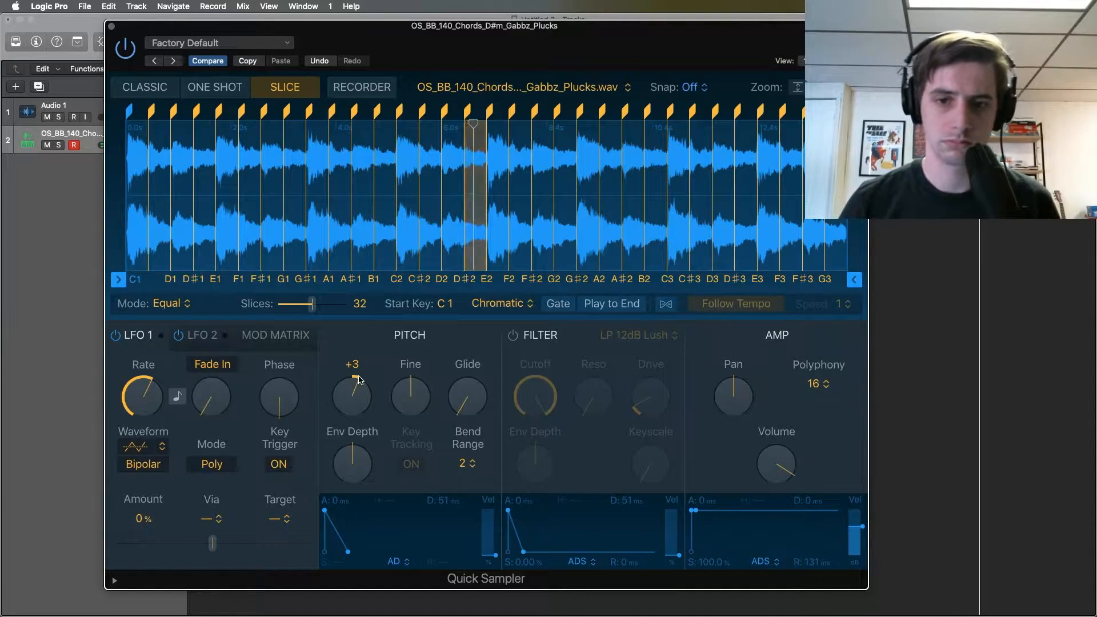
Shape the amp envelope with a 51 ms attack, a decay of 10000 ms and about 16% sustain.
mouse_move(573, 601)
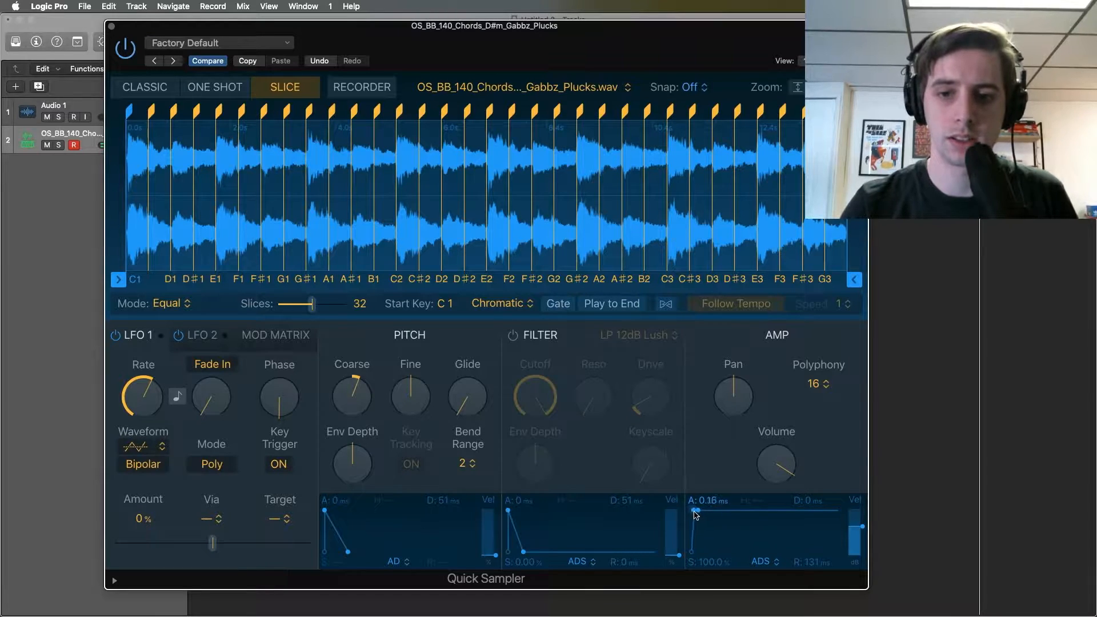
mouse_move(701, 515)
left_mouse_down()
mouse_move(735, 523)
mouse_move(709, 517)
left_mouse_up()
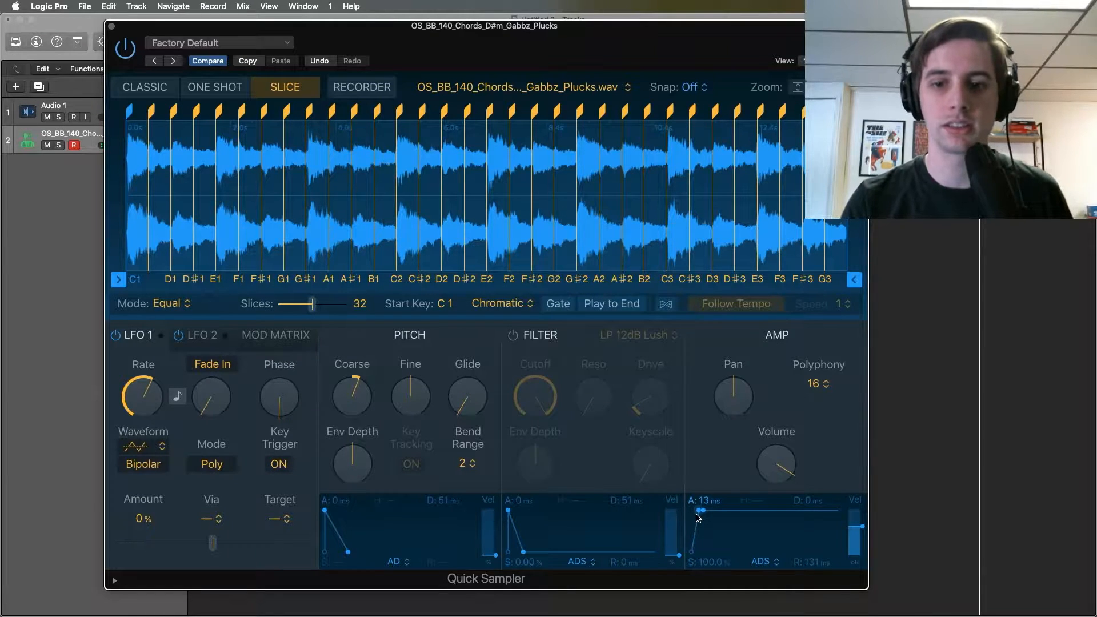
left_click_drag(701, 518, 705, 518)
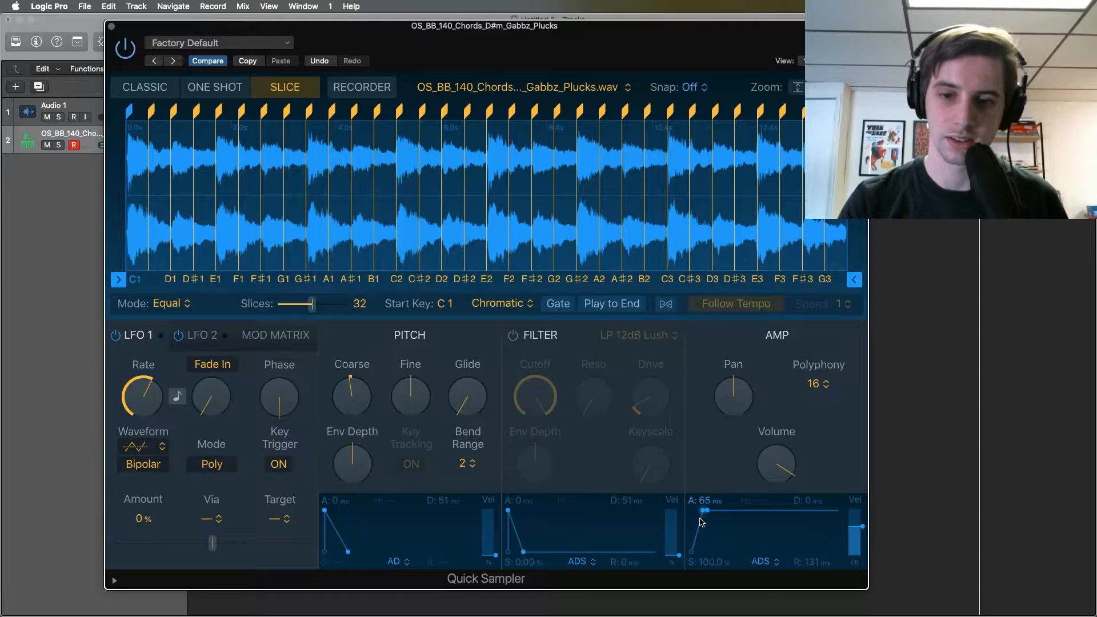
left_click_drag(704, 516, 747, 513)
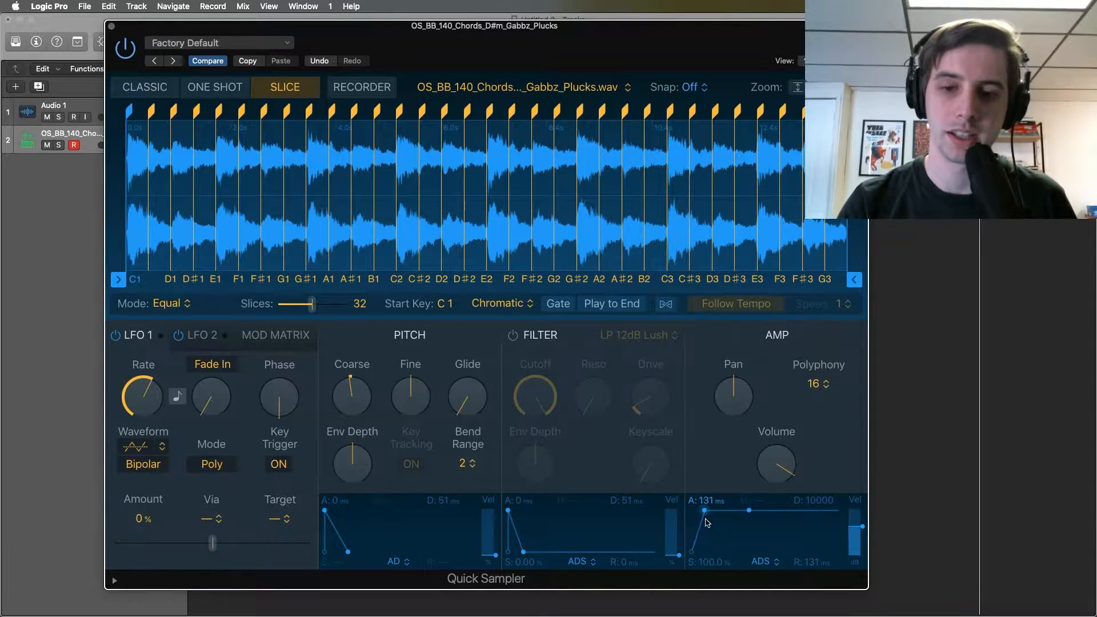
left_click_drag(747, 513, 748, 514)
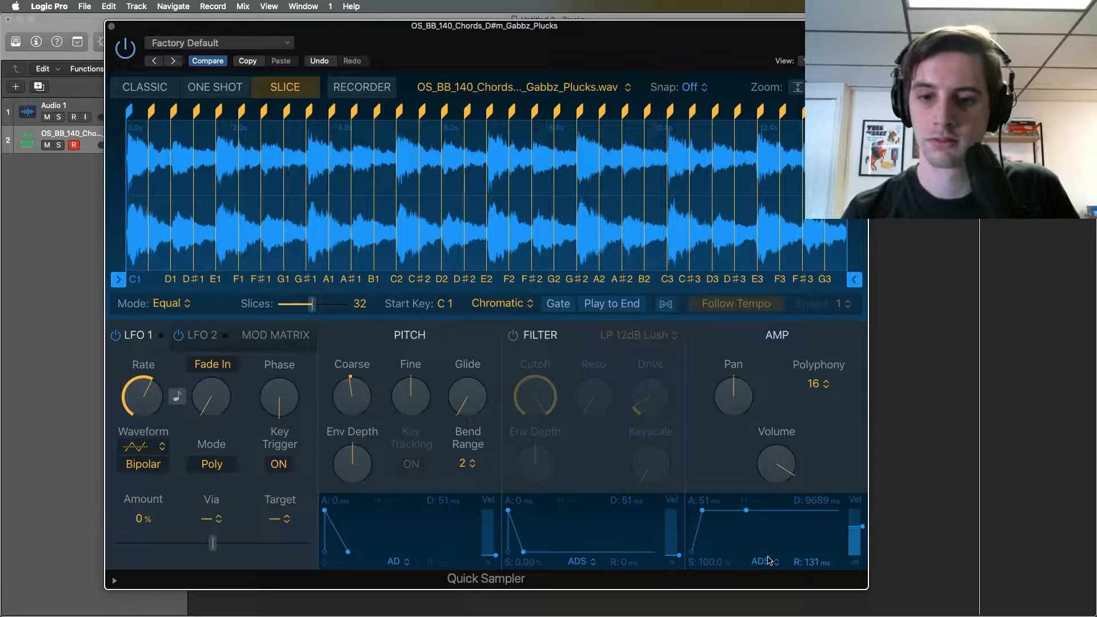
left_click(764, 562)
left_click(767, 538)
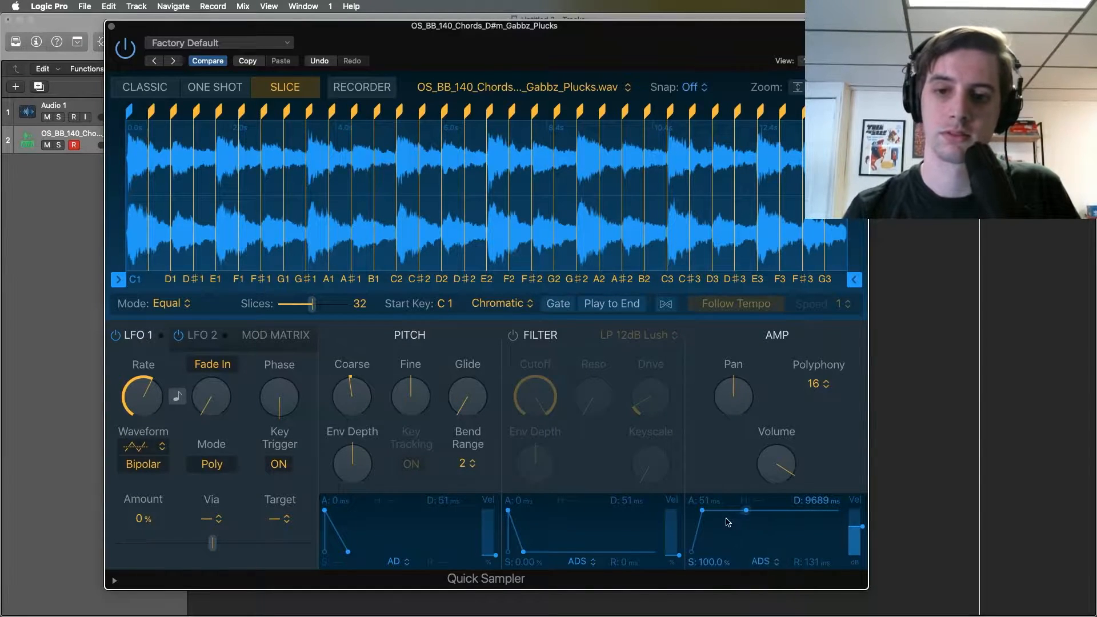
left_click_drag(746, 511, 745, 557)
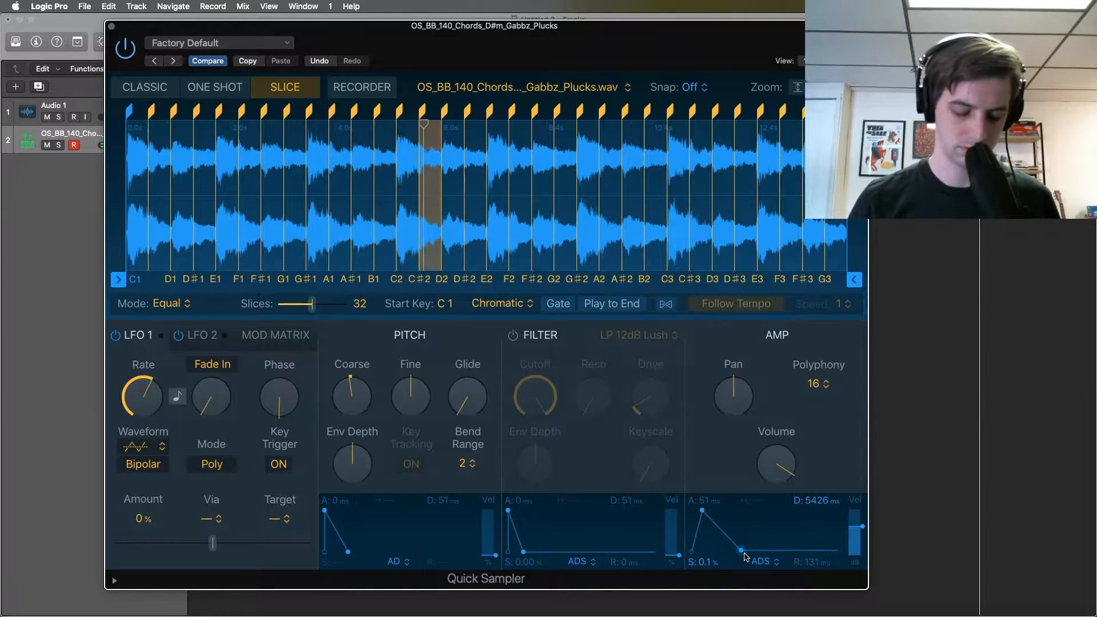
left_click_drag(745, 558, 758, 543)
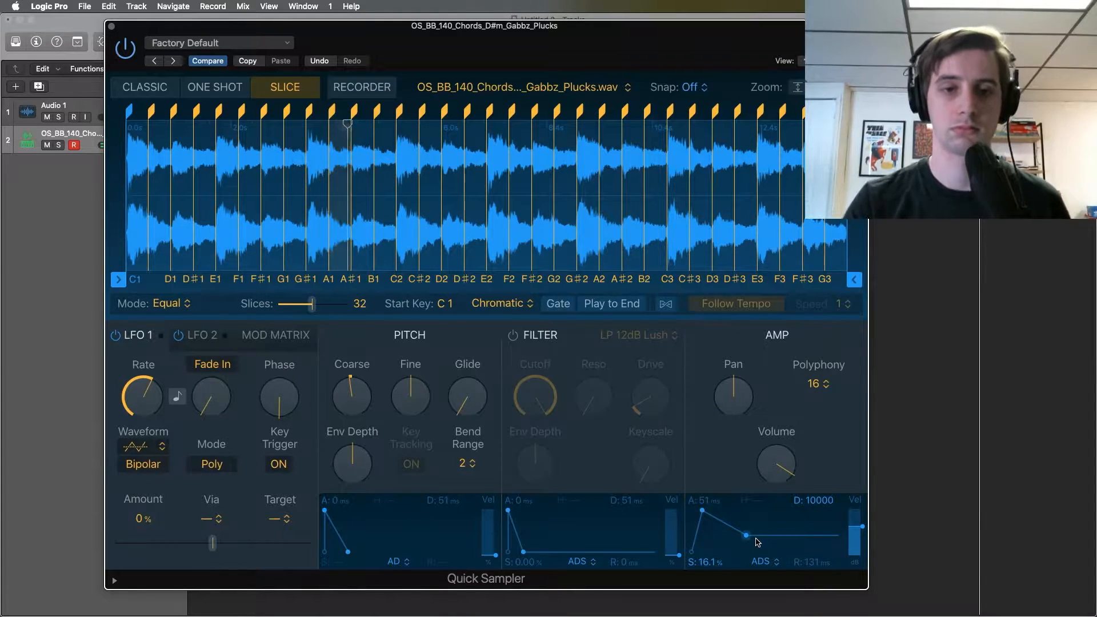
Enable the LP 12dB Lush filter, lower its cutoff, and close the sampler.
left_click(514, 336)
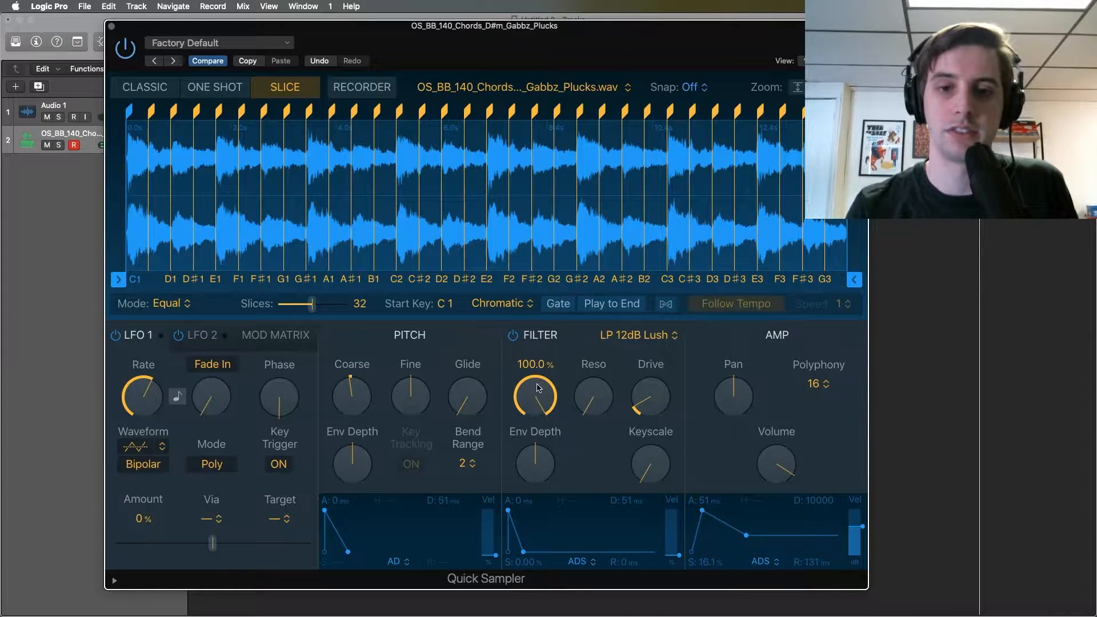
left_click_drag(527, 384, 552, 445)
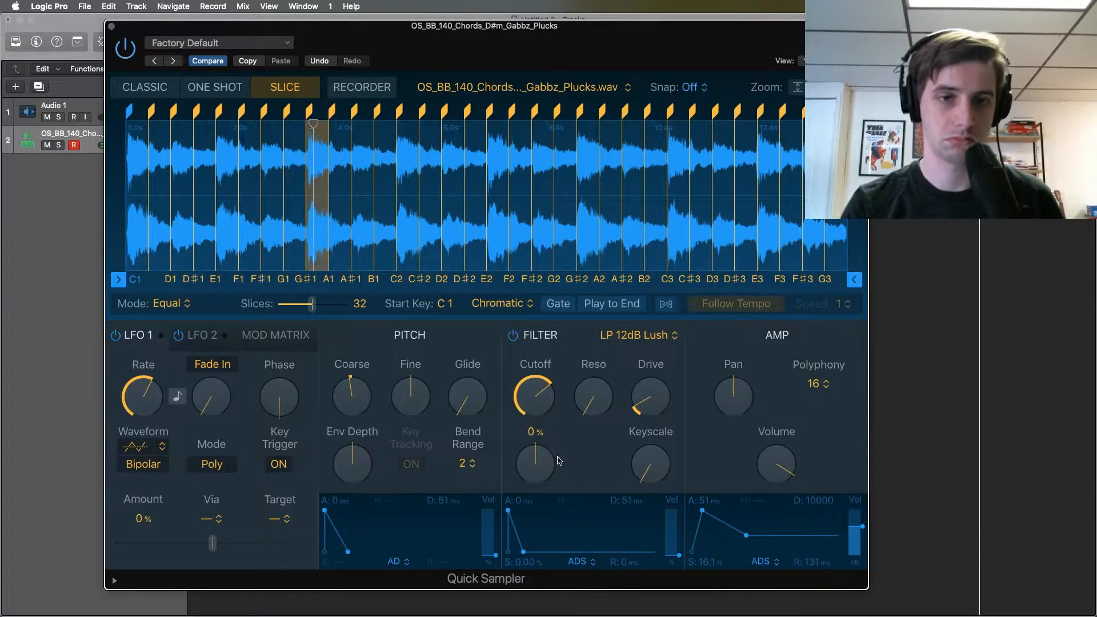
mouse_move(533, 400)
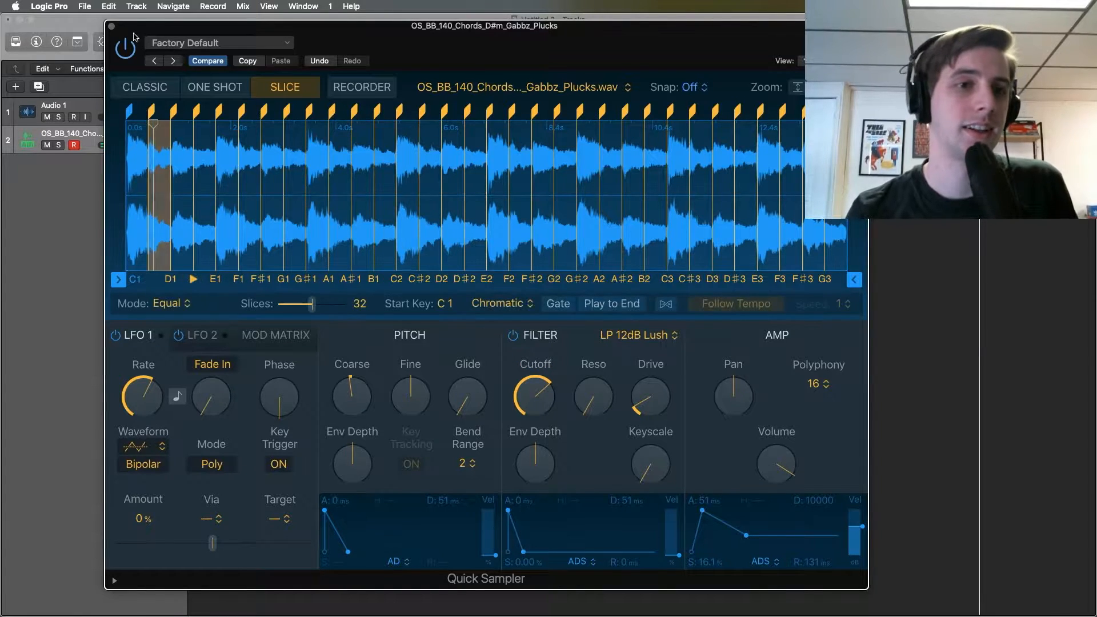
left_click(112, 27)
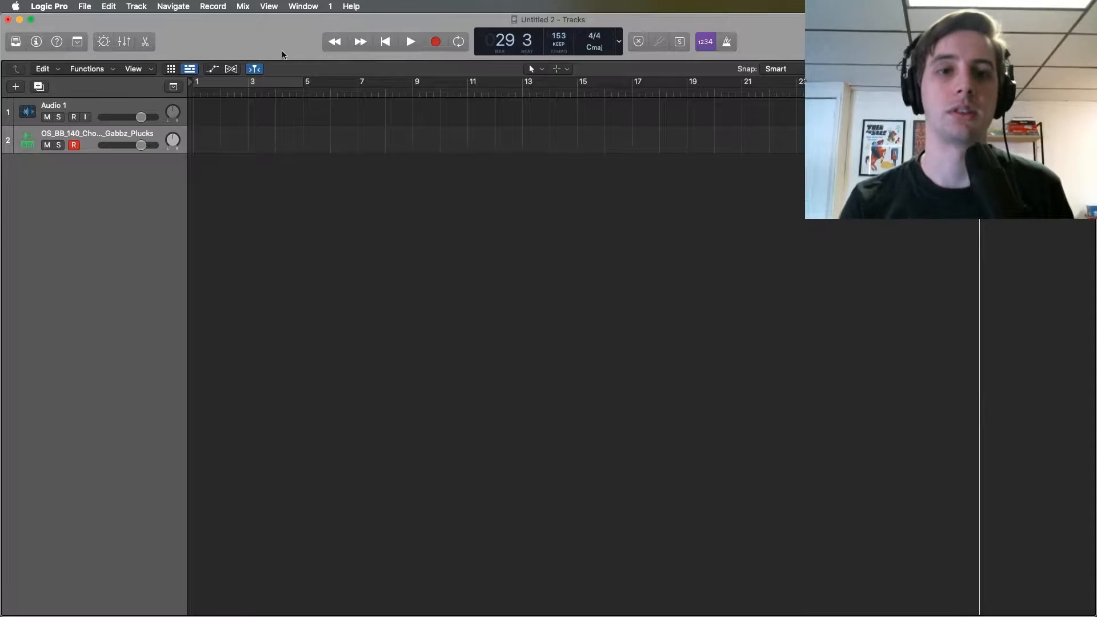
Record a MIDI performance of the chord slices on the Gabbz Plucks track from the project start.
left_click(385, 41)
left_click(445, 42)
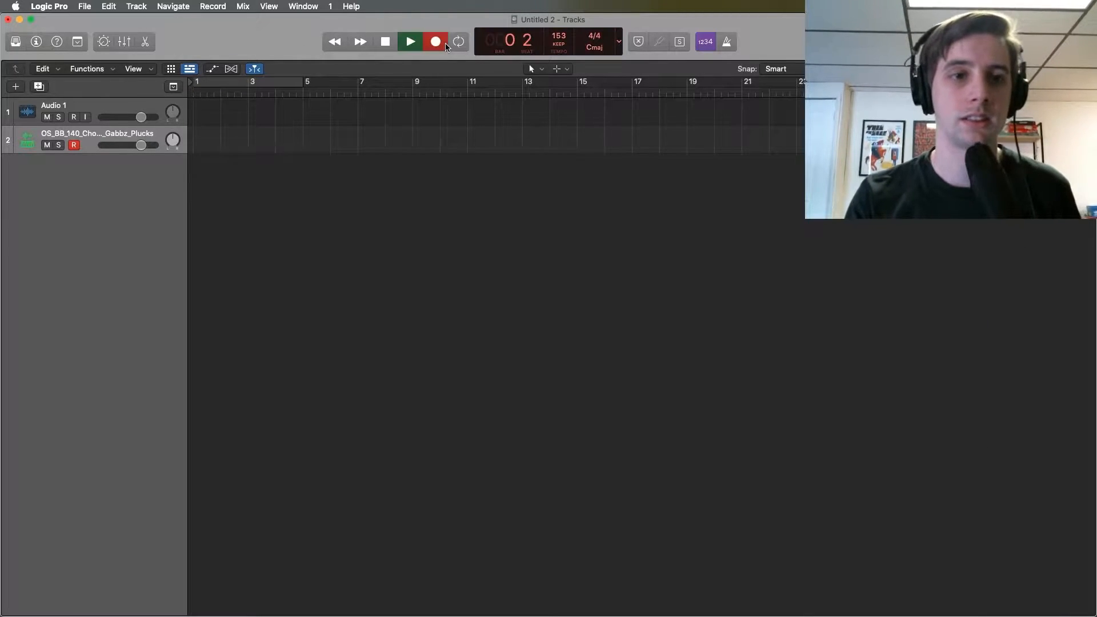
left_click(445, 43)
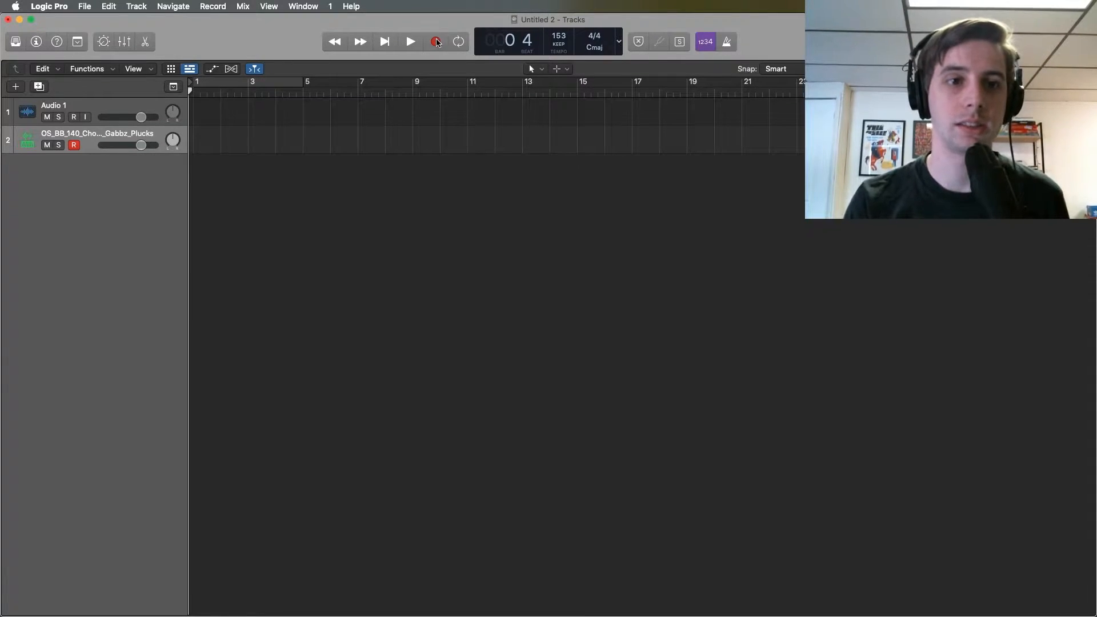
left_click(437, 42)
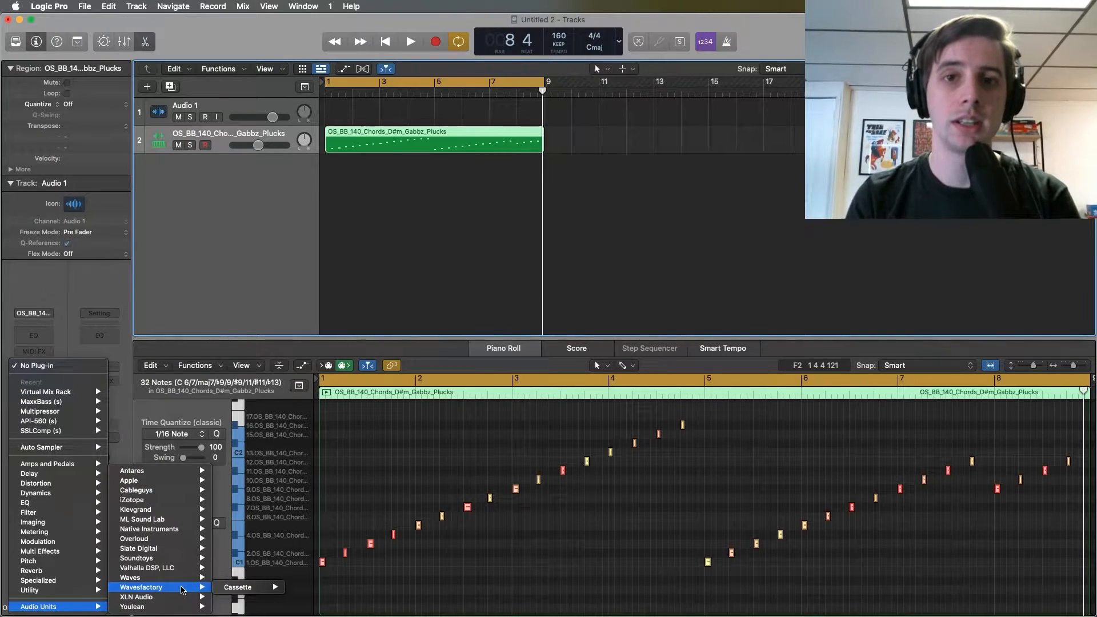
Insert the stereo version of Wavesfactory's Cassette effect on the chord track.
mouse_move(273, 588)
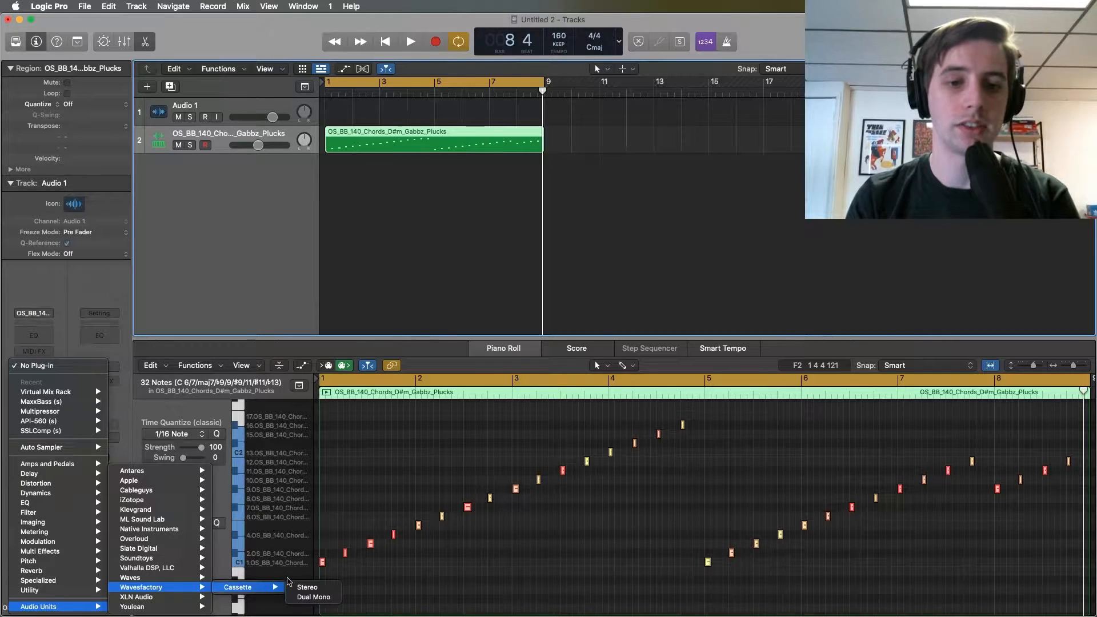
left_click(327, 588)
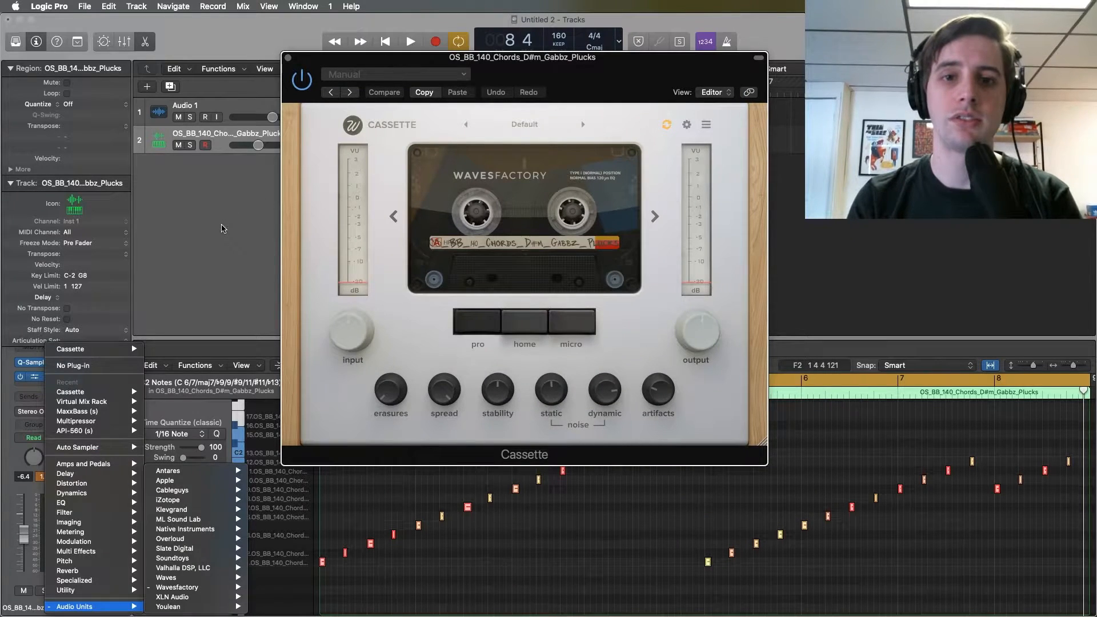
left_click(222, 229)
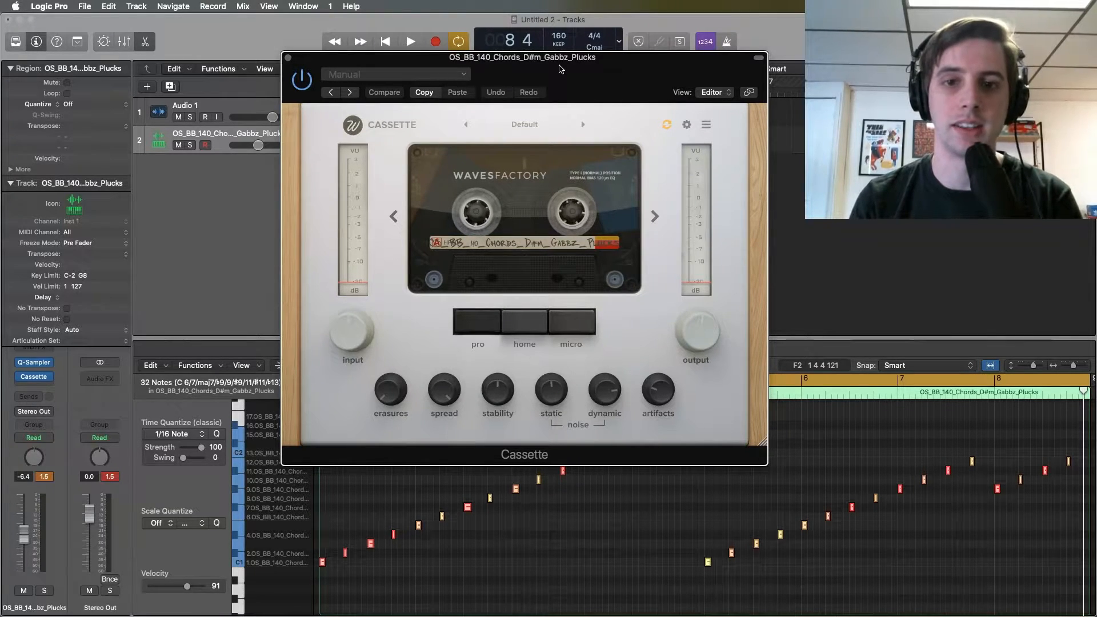
Play the chord loop and adjust Cassette's input and output levels.
key("space")
left_click_drag(352, 327, 352, 320)
left_click_drag(694, 333, 694, 318)
mouse_move(493, 398)
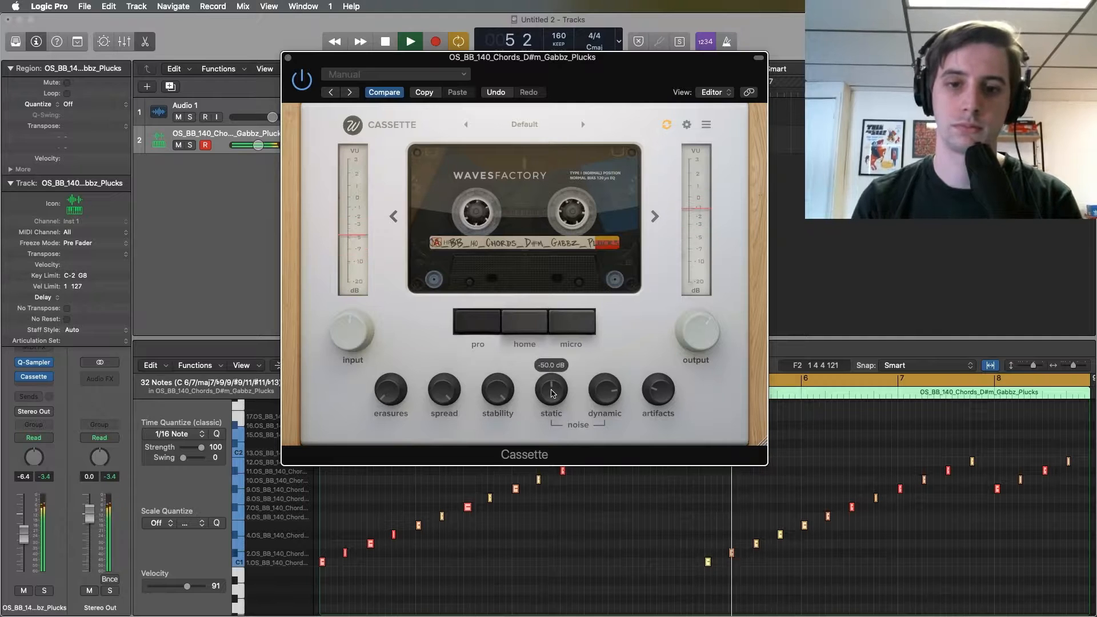
Try Cassette's home and micro tape modes during playback, rebalance its levels, and close the plug-in.
left_click(525, 322)
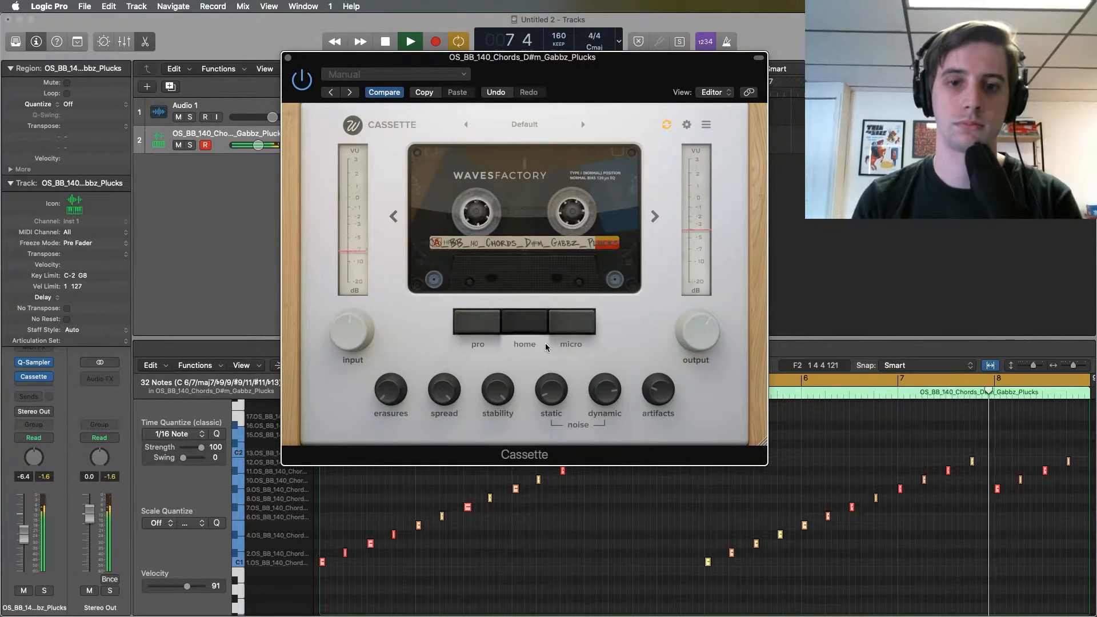
left_click(568, 323)
mouse_move(345, 353)
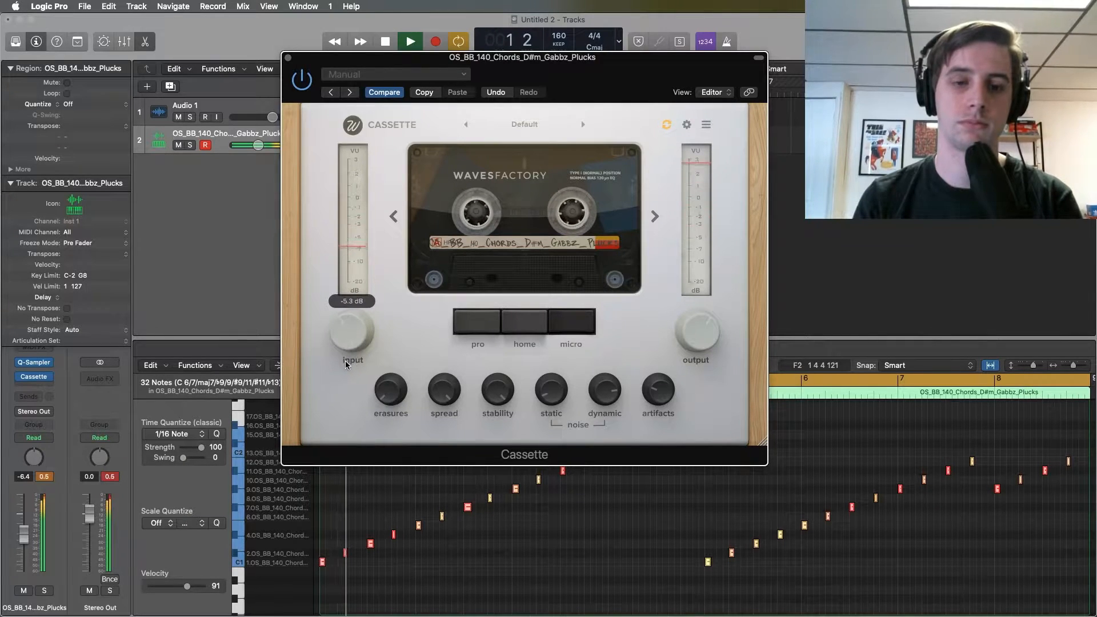
mouse_move(692, 366)
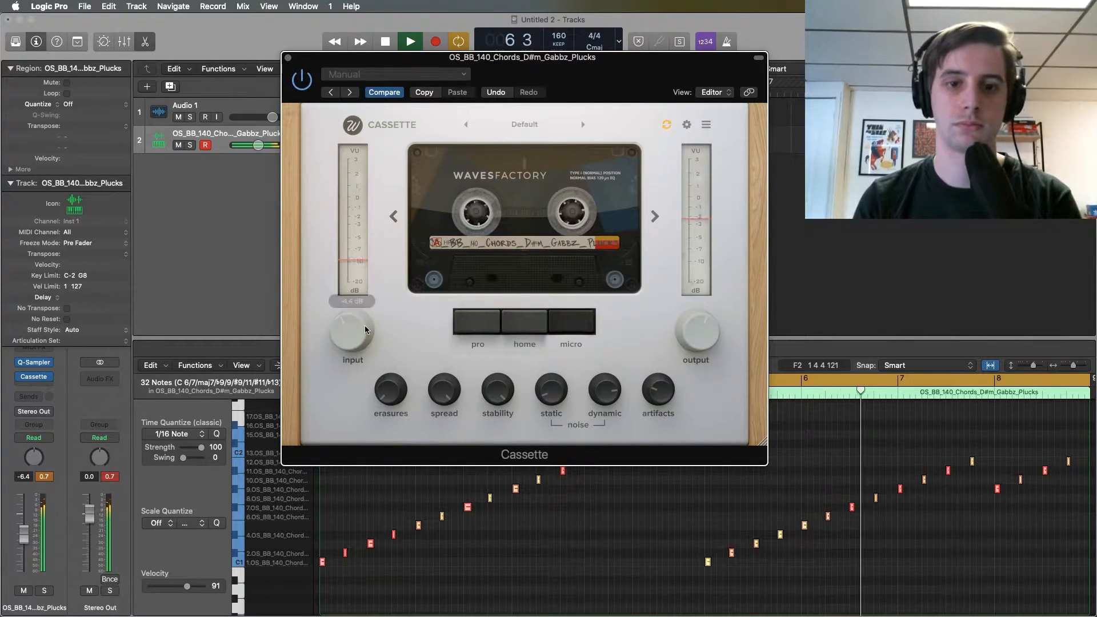
left_click(288, 57)
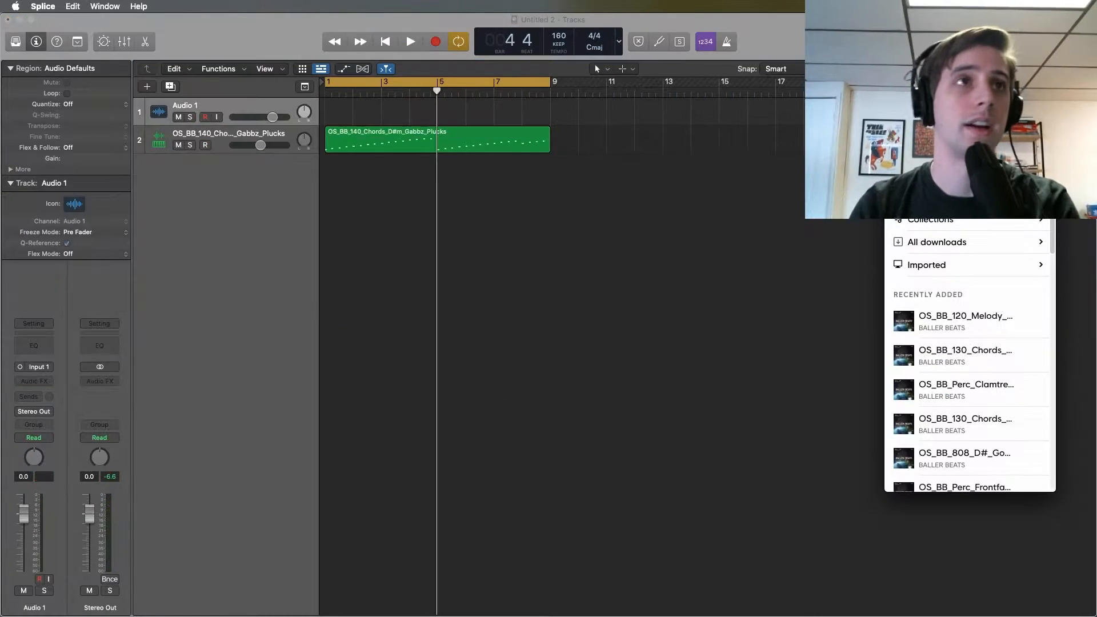
Switch to Splice and load the OS_BB_Kick_CACTI sample into Logic Pro as a new Quick Sampler track.
left_click_drag(989, 78, 736, 28)
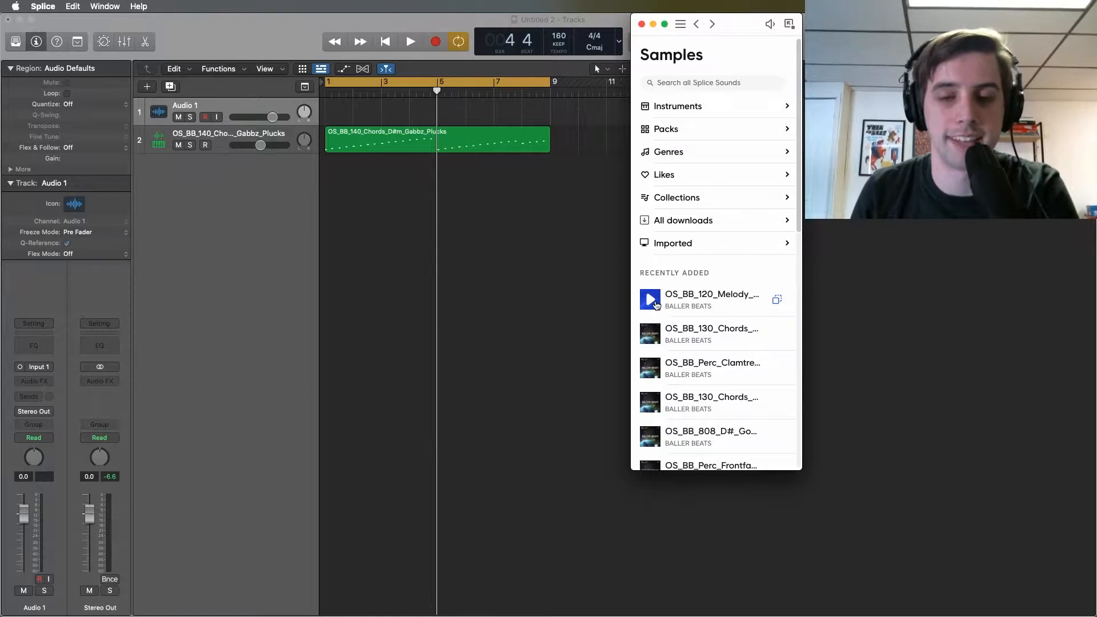
scroll(655, 366, "down", 3)
scroll(656, 369, "down", 2)
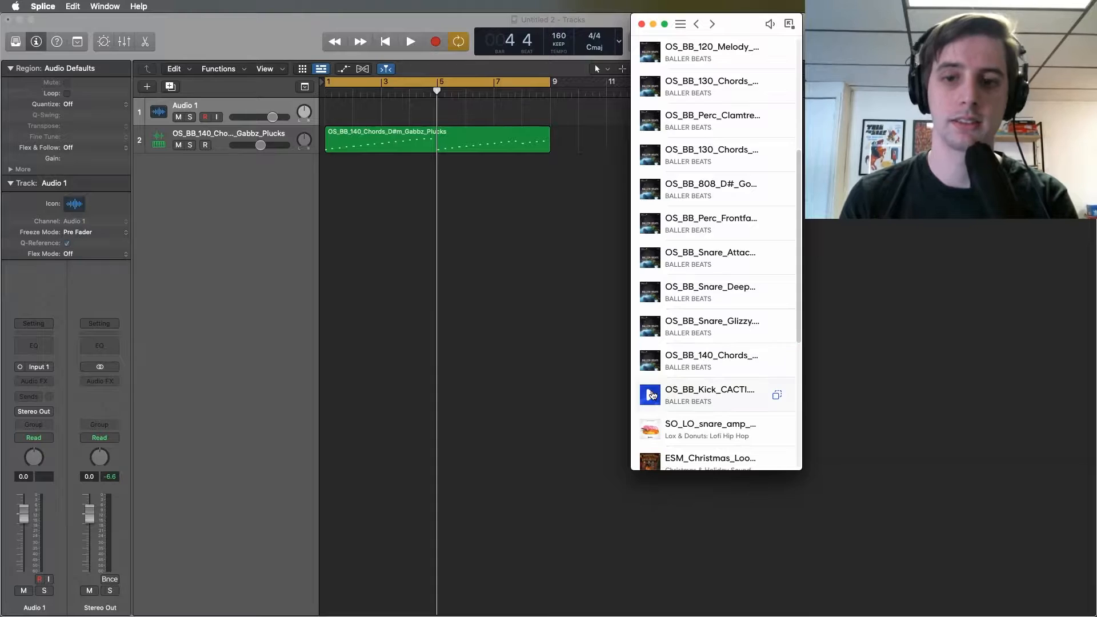
left_click_drag(651, 395, 197, 185)
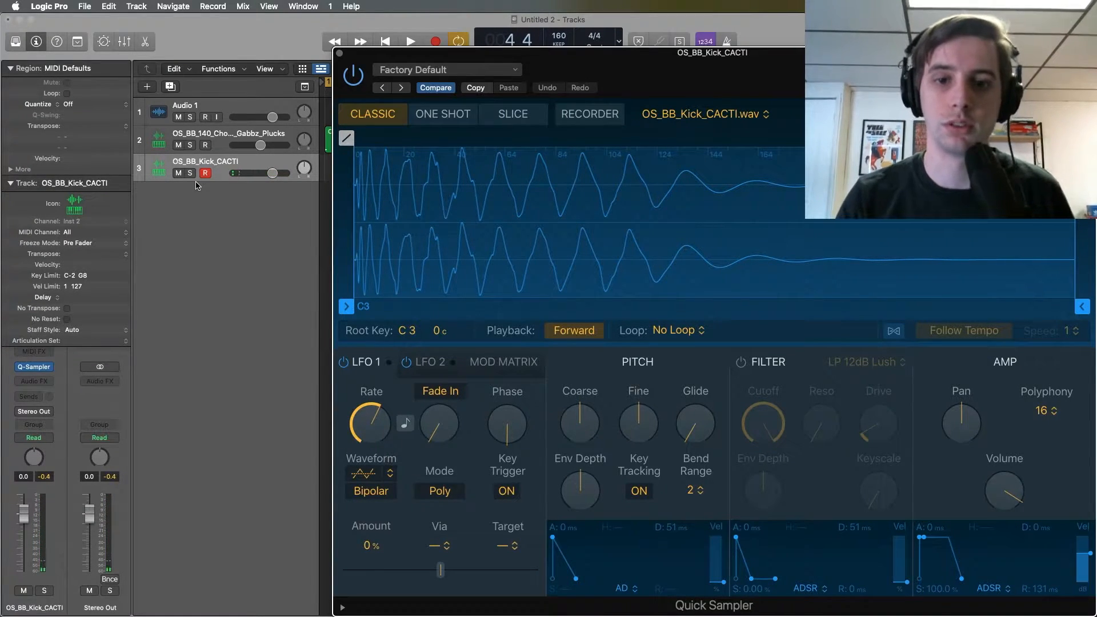
Play the kick over the chord loop and lower the kick track's volume to -4.5 dB.
left_click_drag(640, 65, 622, 66)
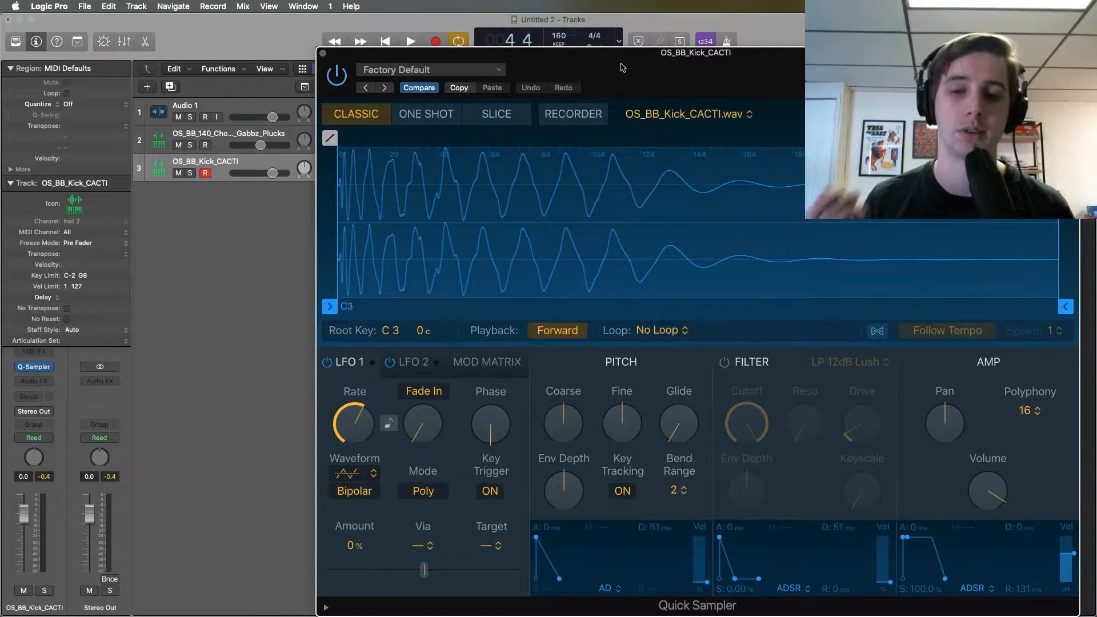
key("space")
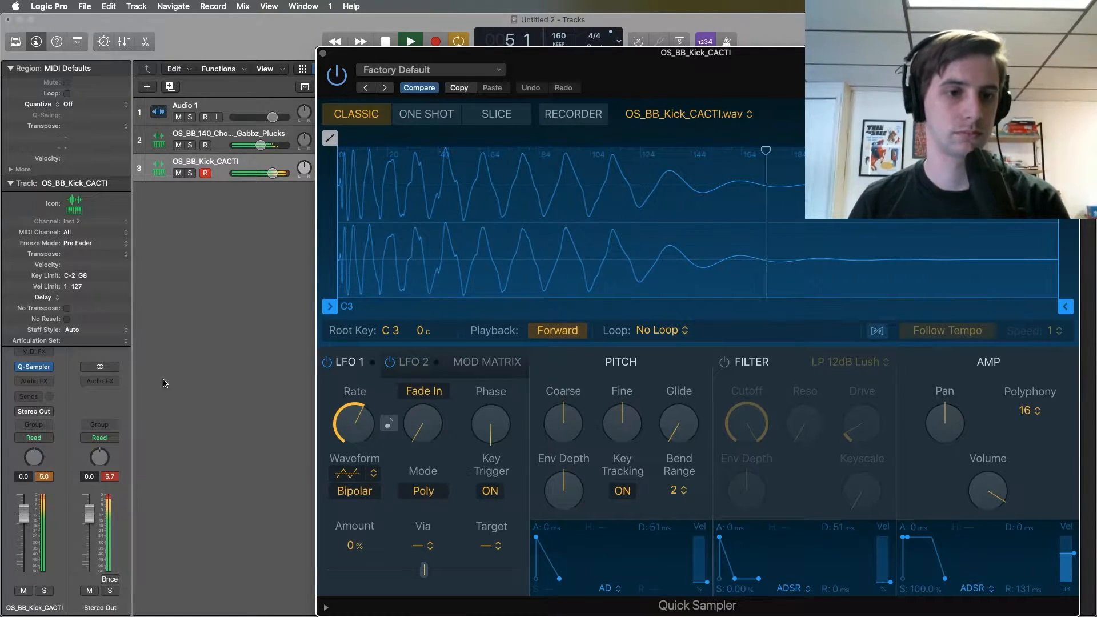
left_click_drag(30, 518, 30, 544)
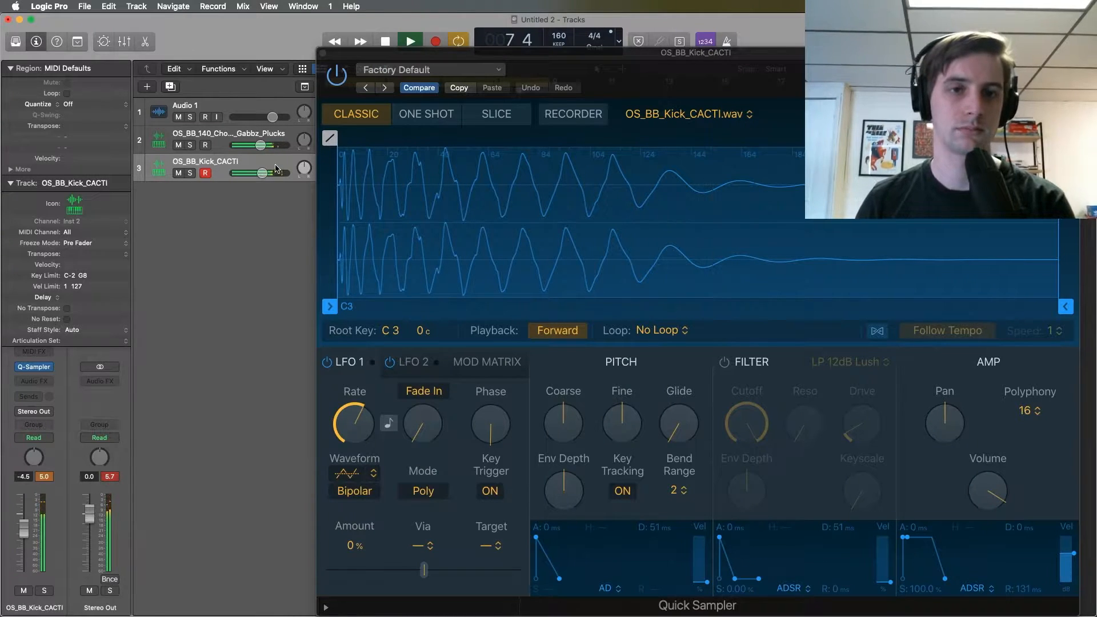
Record an eight-bar kick pattern on the OS_BB_Kick_CACTI track over the chord loop.
key("space")
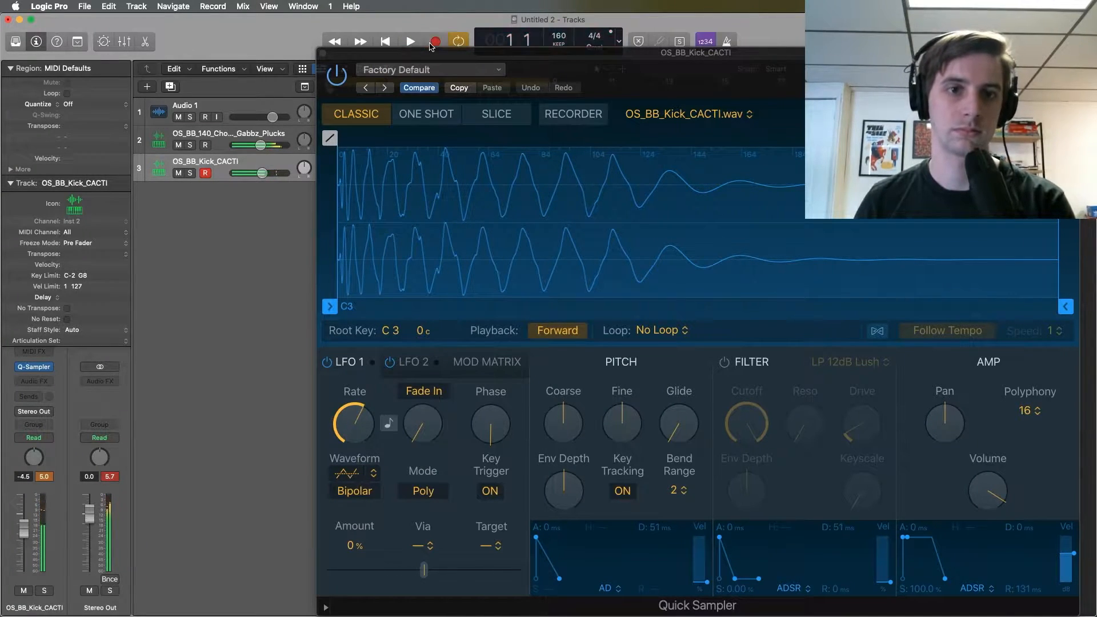
left_click(436, 42)
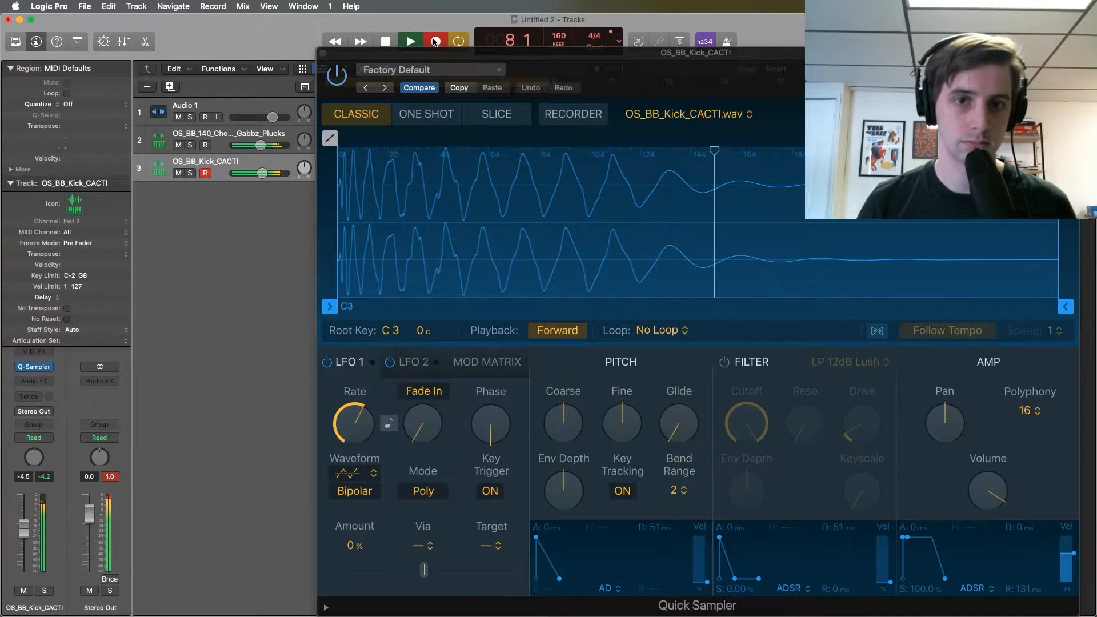
key("space")
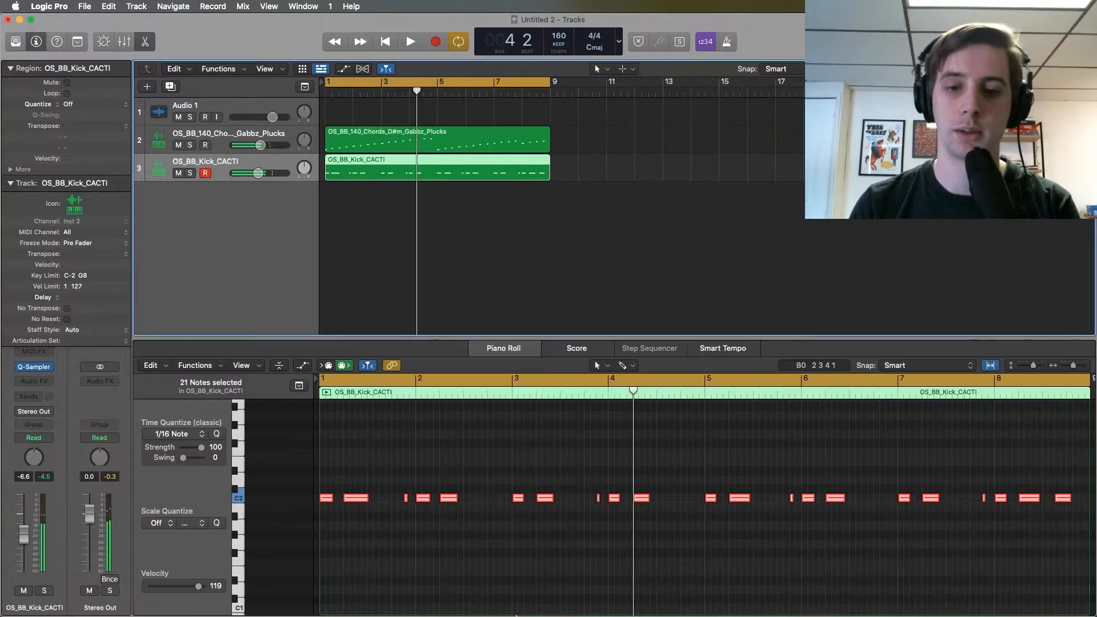
Load Splice's OS_BB_Snare_Glizzy sample as a new Quick Sampler track in Logic Pro and lower its track volume to -3.0 dB.
left_click(558, 595)
left_click_drag(645, 336, 204, 216)
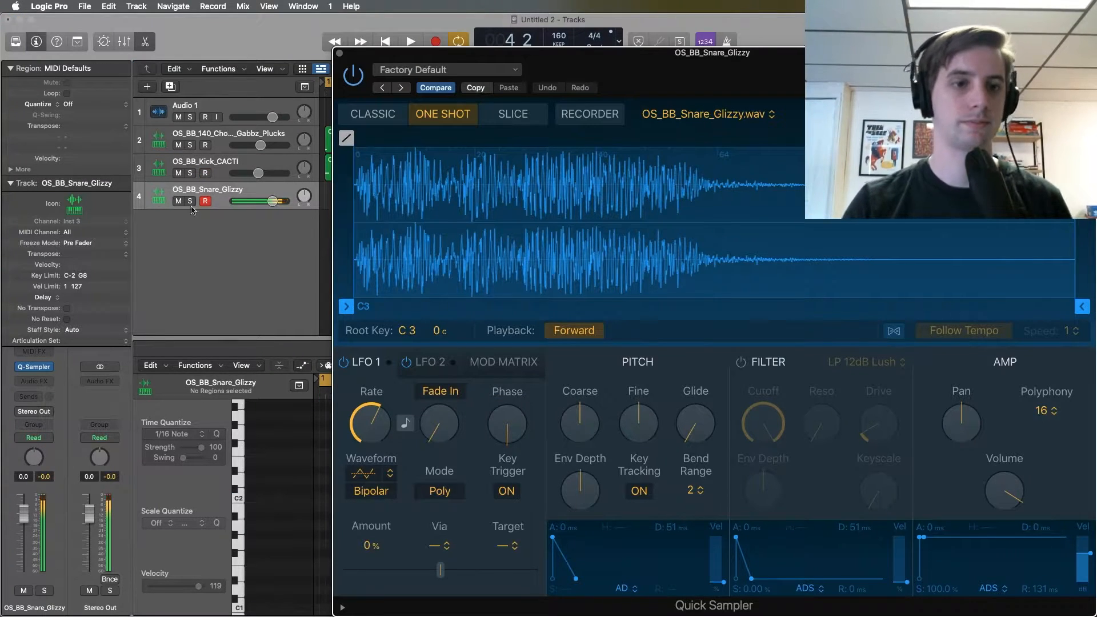
left_click_drag(23, 513, 23, 523)
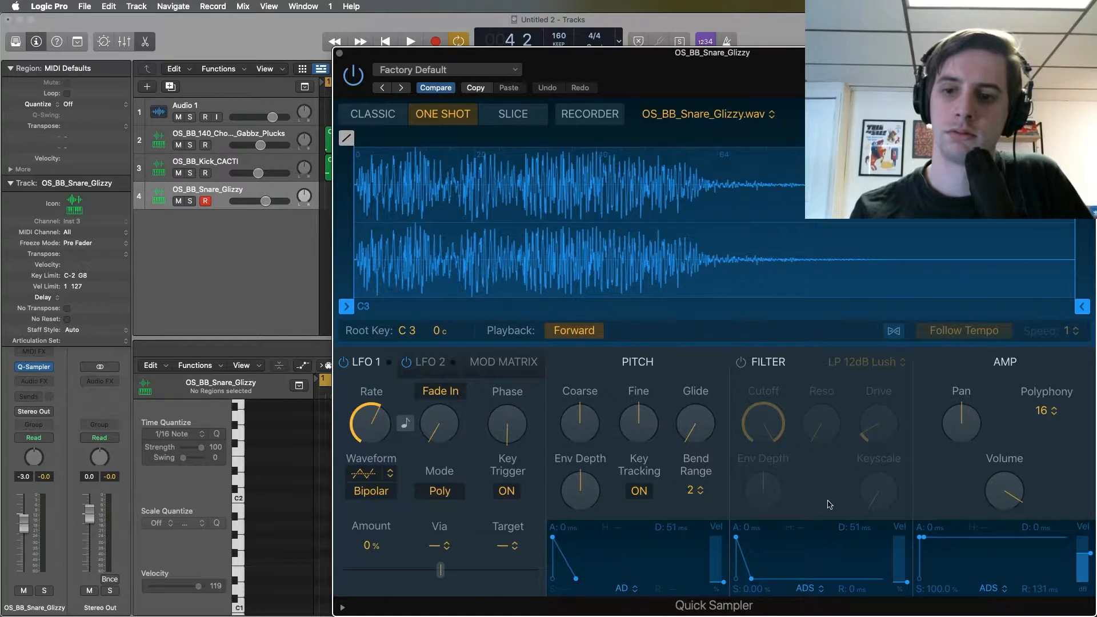
Adjust the snare's amp velocity sensitivity and attack, and lower its amp volume within Quick Sampler.
mouse_move(1090, 558)
mouse_move(1090, 557)
left_mouse_down()
mouse_move(1084, 605)
mouse_move(1085, 561)
left_mouse_up()
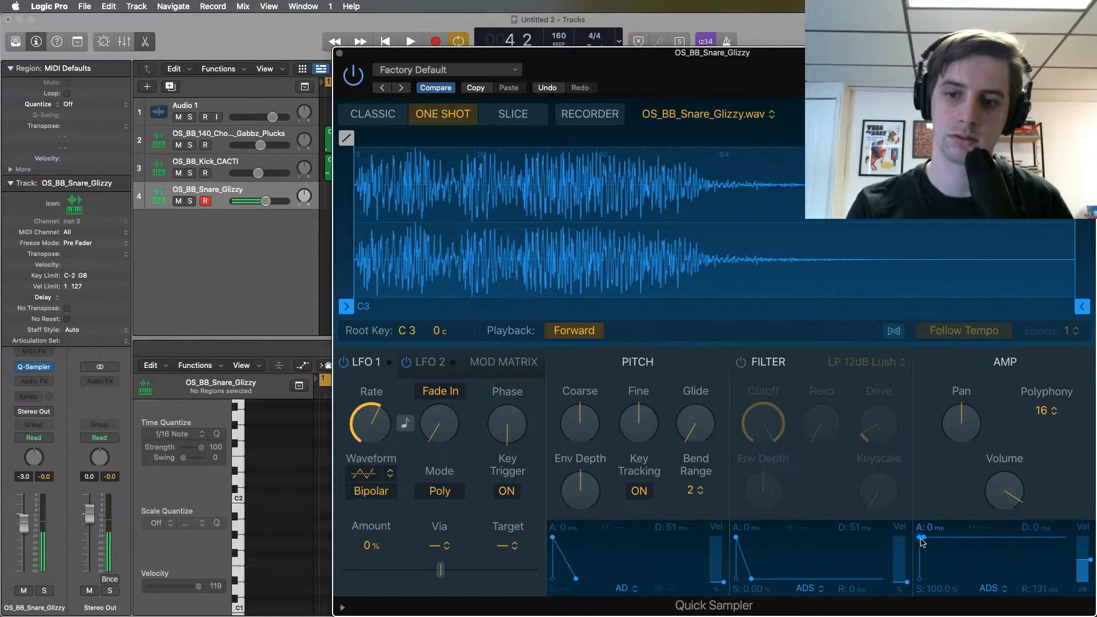
mouse_move(921, 538)
left_mouse_down()
mouse_move(924, 572)
mouse_move(924, 537)
left_mouse_up()
mouse_move(1005, 490)
left_mouse_down()
mouse_move(999, 525)
mouse_move(999, 511)
left_mouse_up()
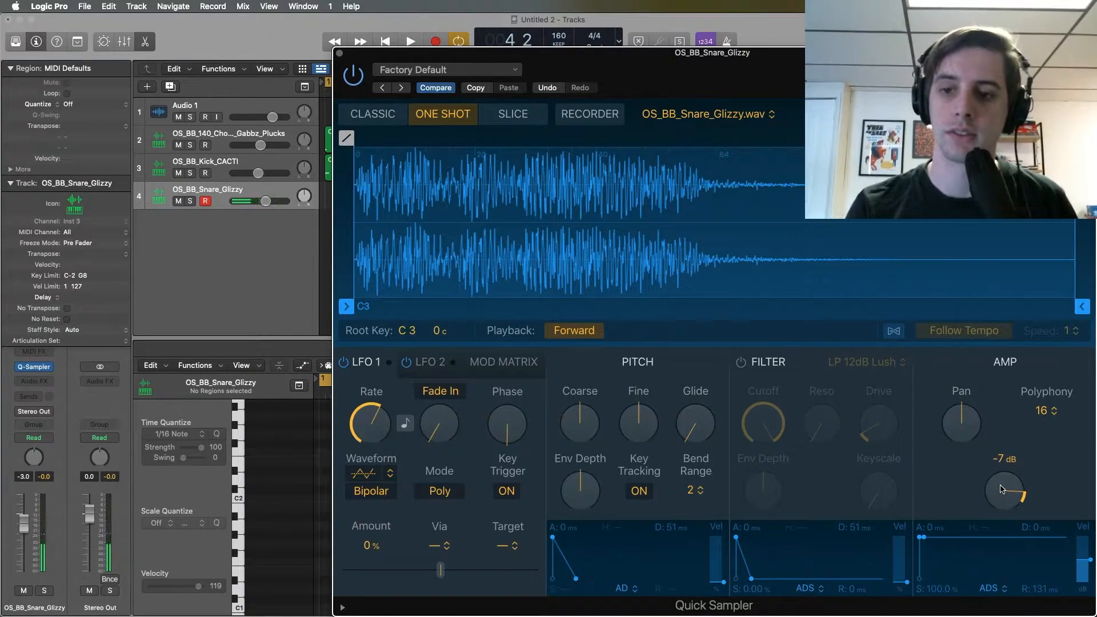
left_click_drag(1001, 489, 1001, 486)
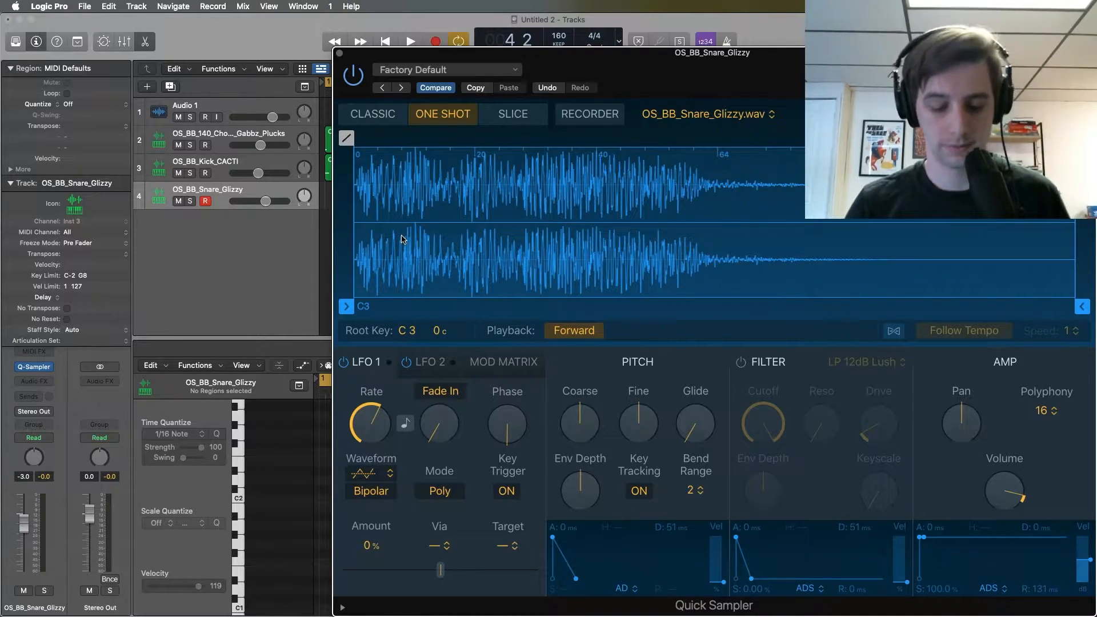
Reset the snare track's volume to 0.0 dB during playback and record an eight-bar snare pattern over the chords and kick.
key("space")
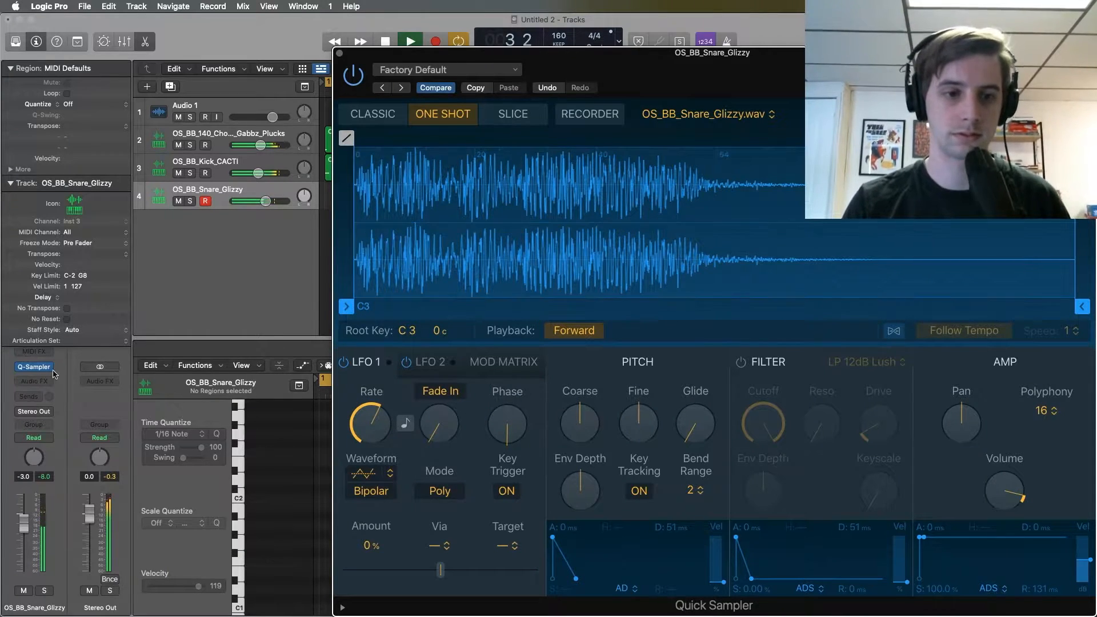
left_click(24, 524, "alt")
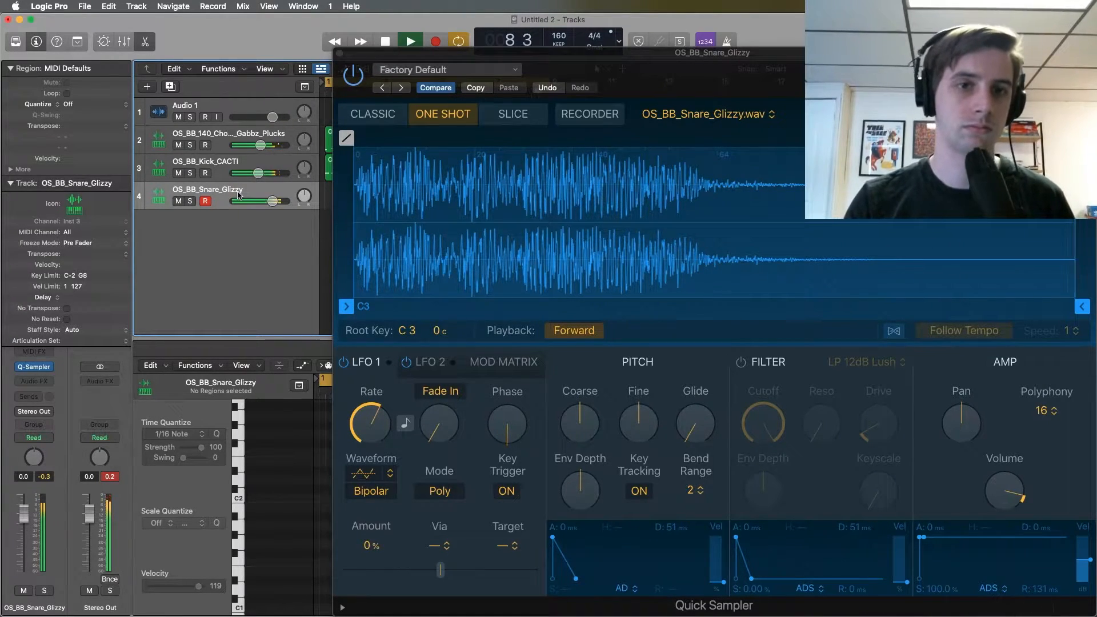
left_click(435, 41)
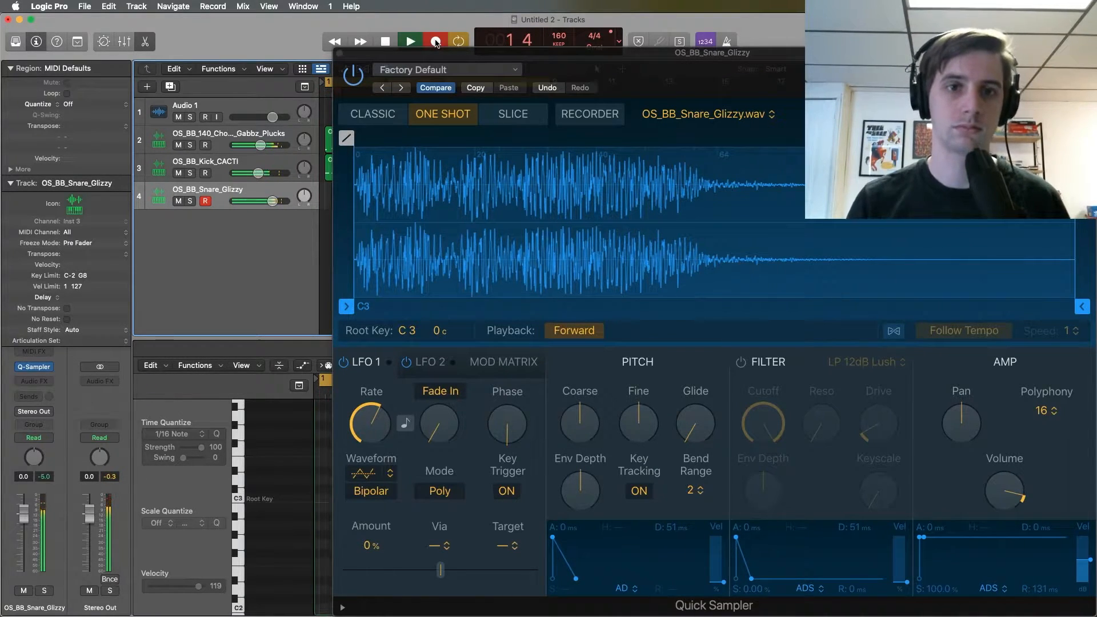
left_click(434, 43)
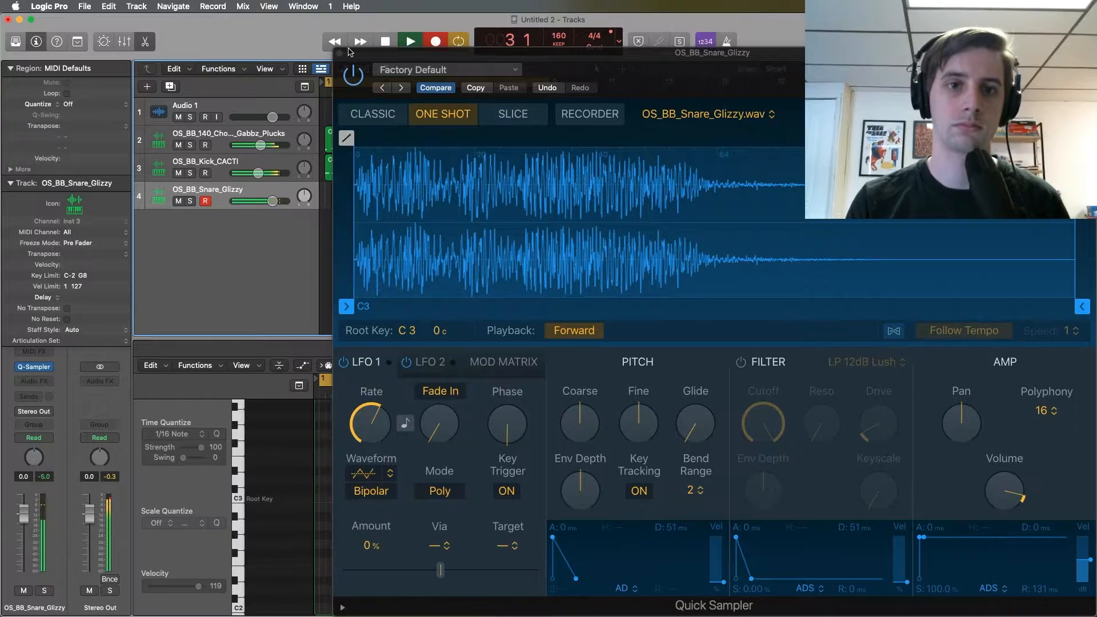
left_click(339, 52)
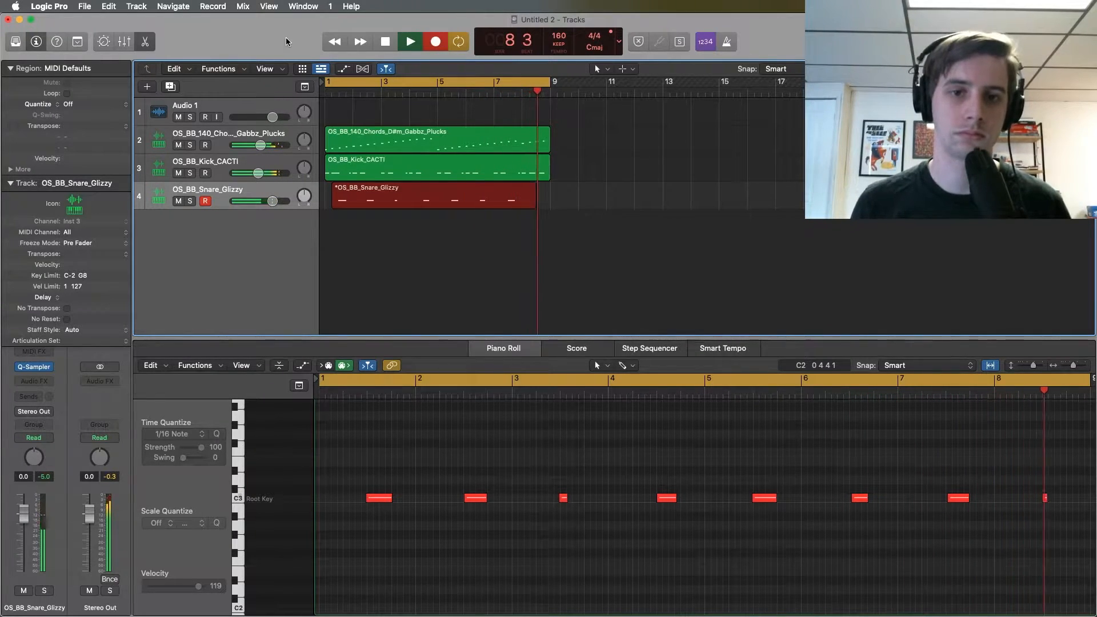
key("space")
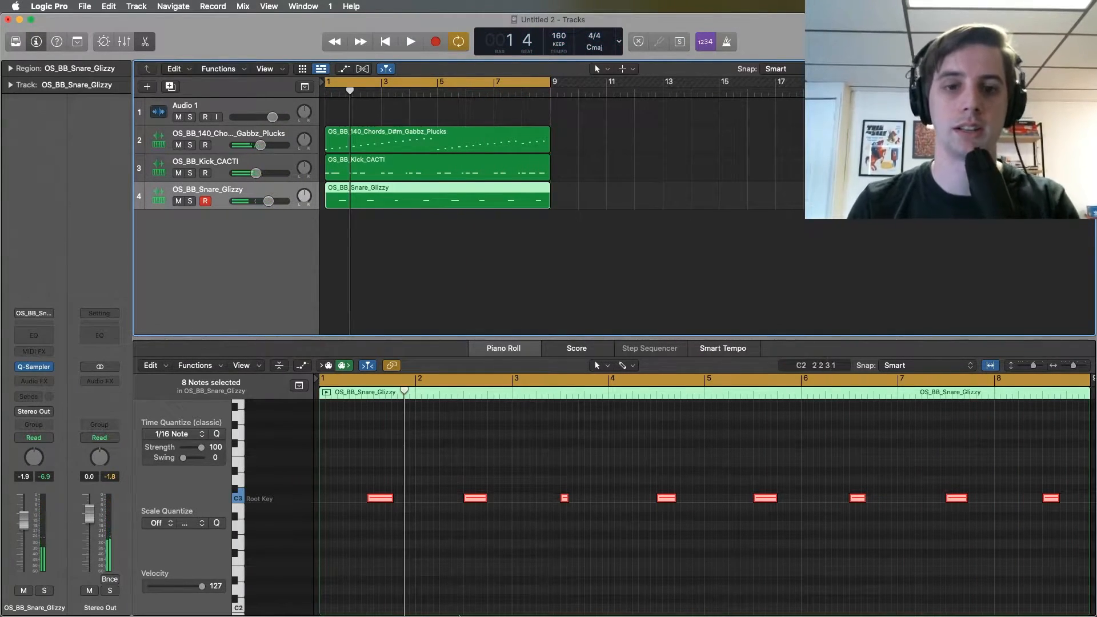
Search Splice for "hat" and load OMGRONNY_hihat_model_chick into Logic Pro as a new Quick Sampler track.
mouse_move(641, 616)
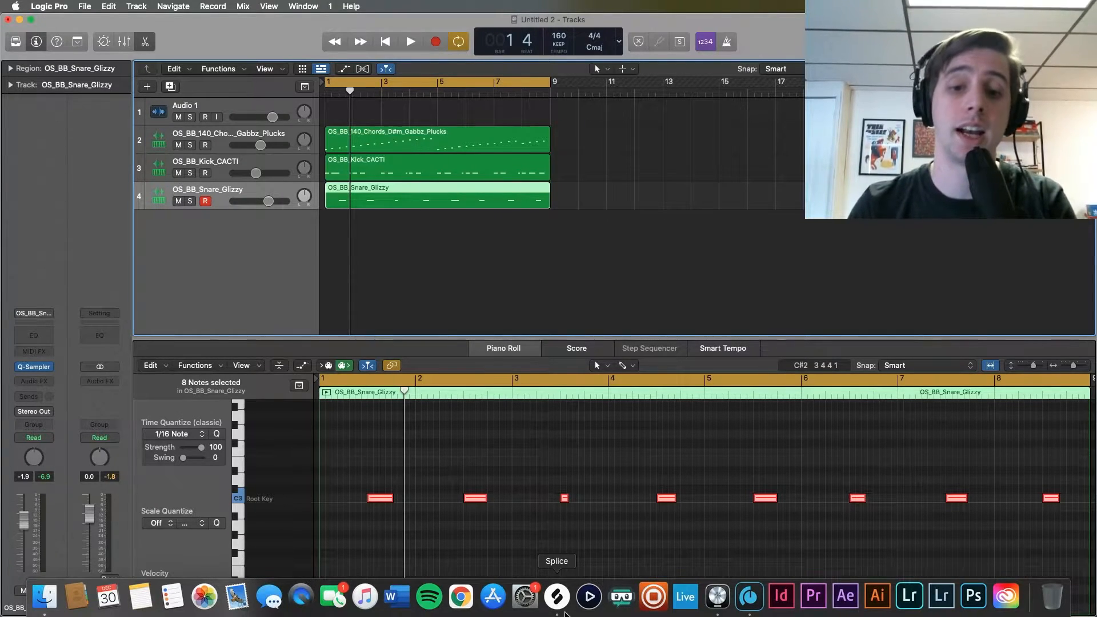
left_click(568, 610)
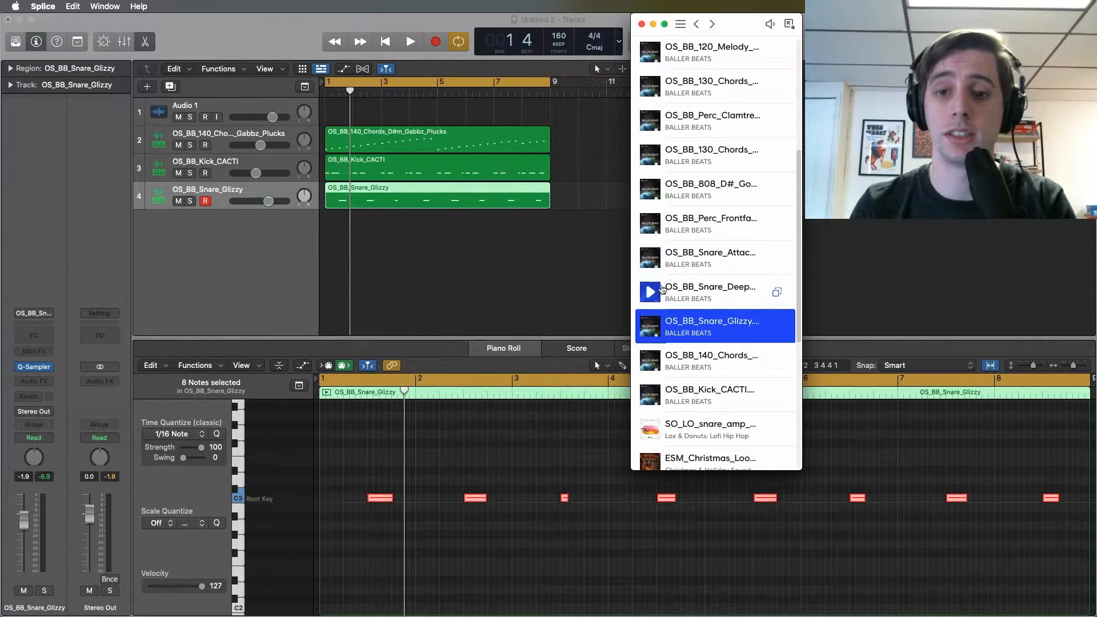
scroll(675, 200, "up", 5)
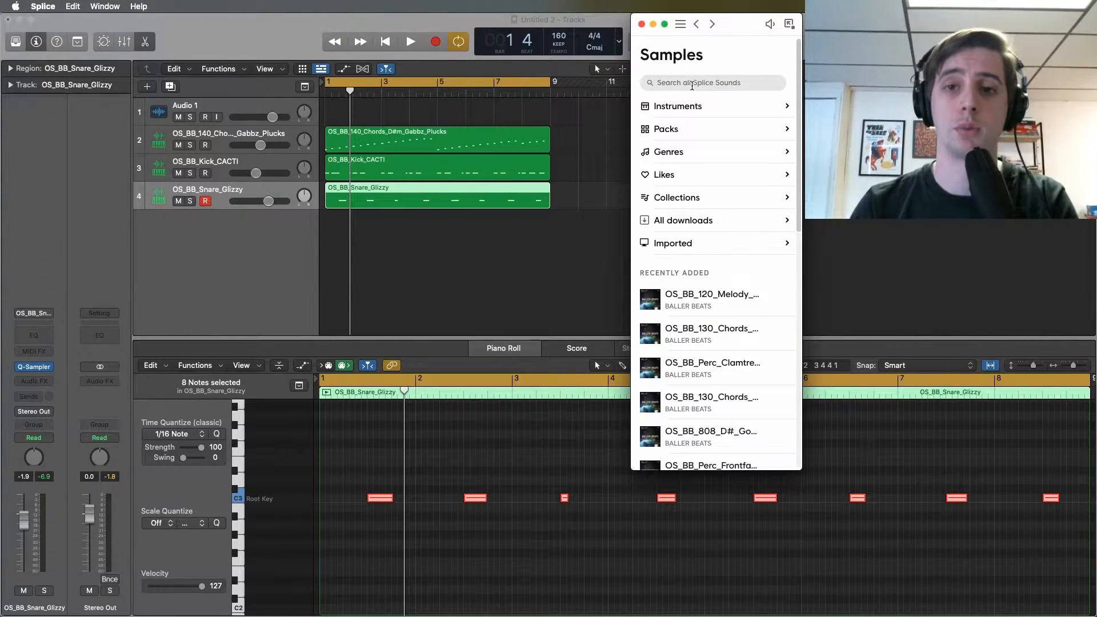
left_click(692, 86)
type("hat")
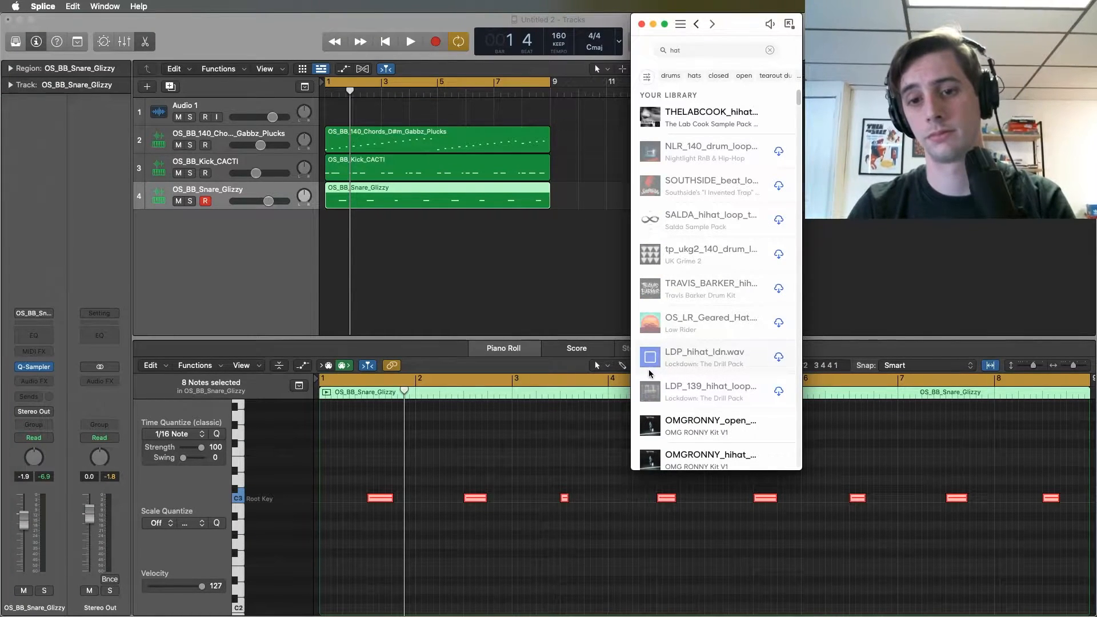
scroll(651, 421, "down", 2)
left_click(651, 421)
left_click_drag(657, 422, 243, 246)
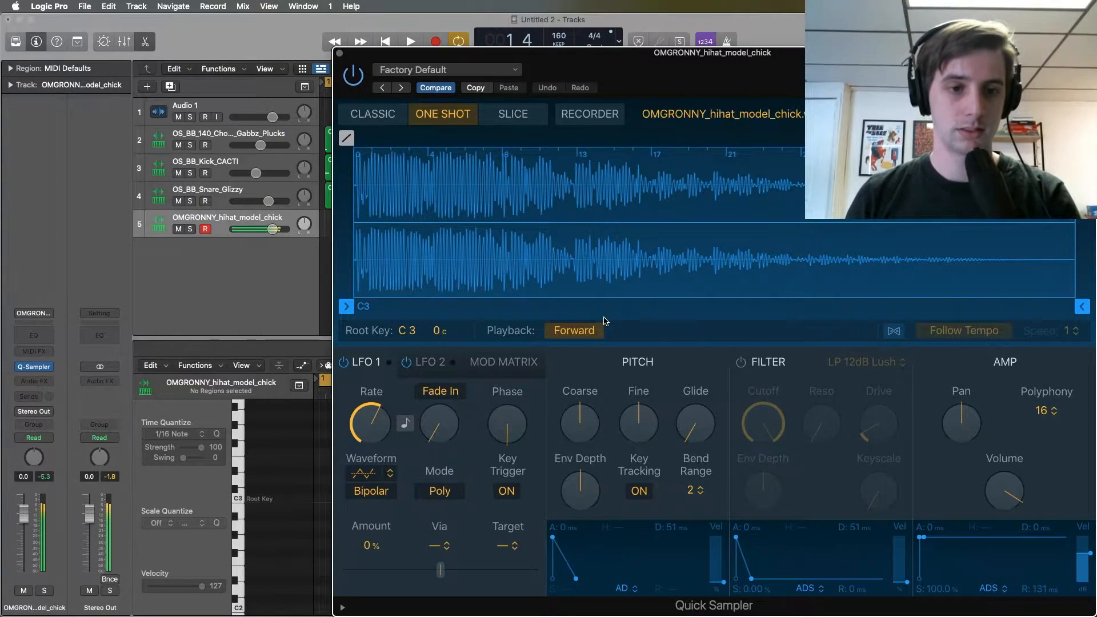
Lower the hi-hat track's volume to -3.2 dB and set its sampler's amp attack to 0.16 ms and polyphony to 4.
left_click_drag(23, 523, 24, 535)
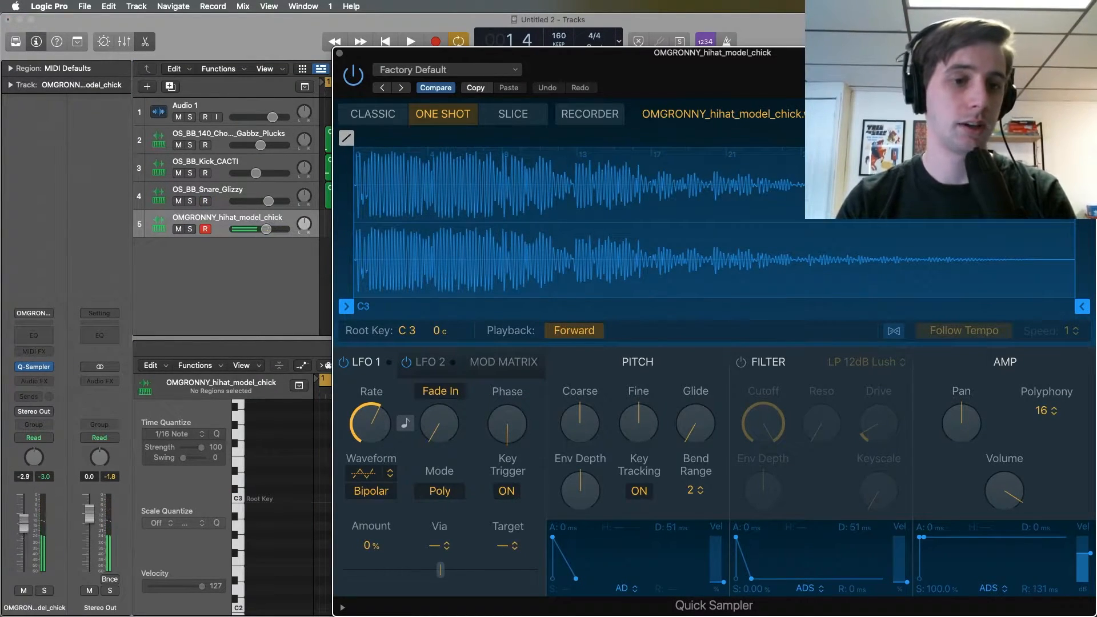
left_click_drag(921, 540, 924, 541)
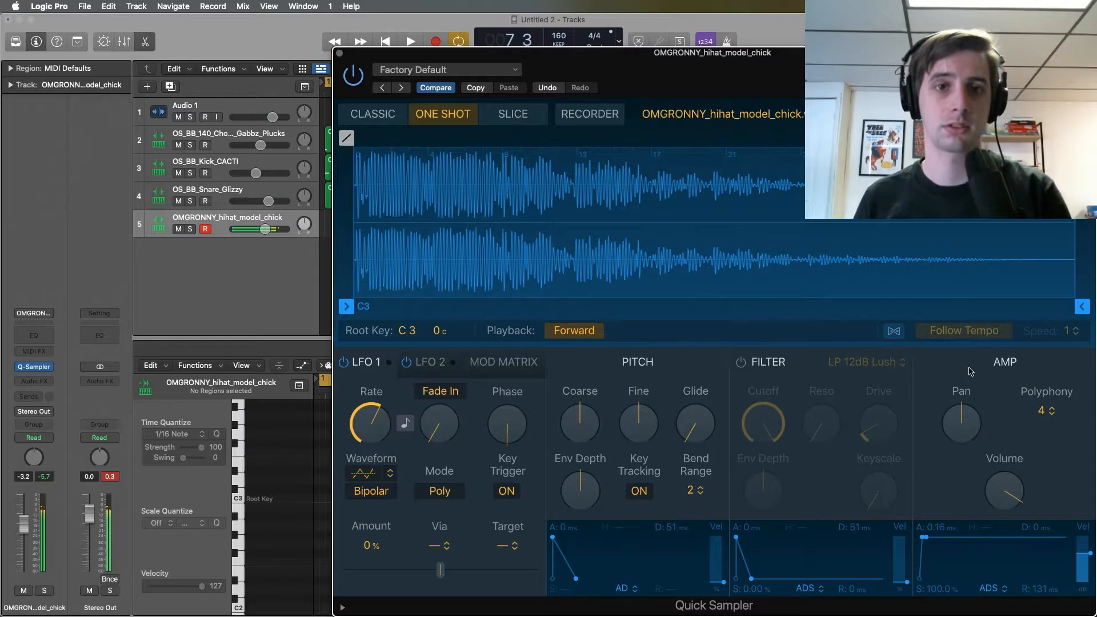
left_click(339, 54)
Record a two-bar hi-hat pattern over the loop and quantize all its notes to 1/16 notes.
left_click(435, 41)
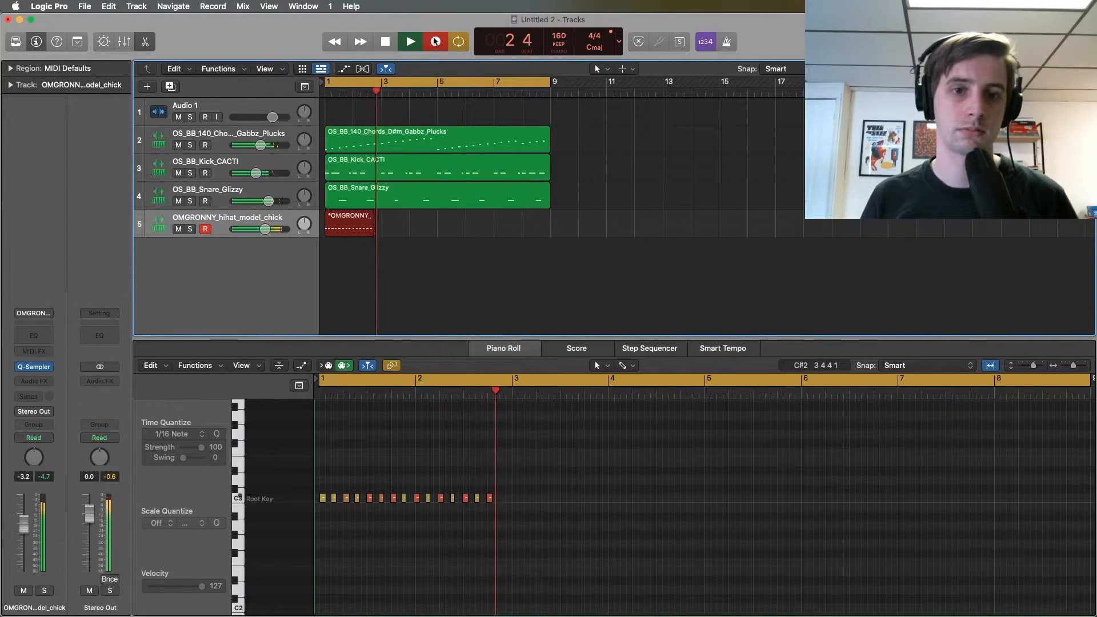
key("space")
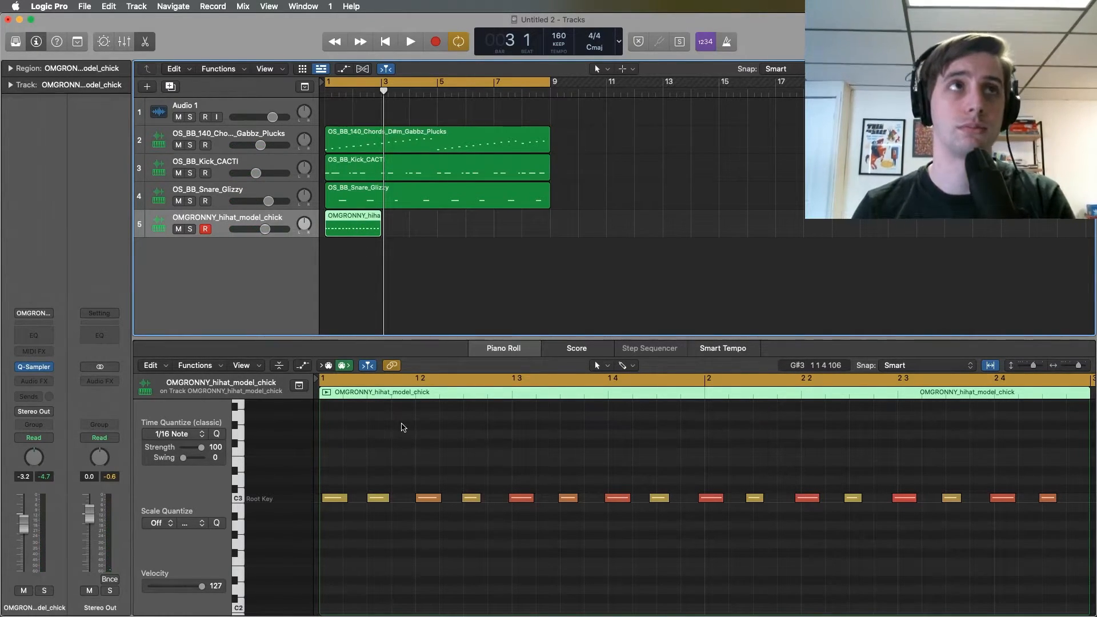
left_click(420, 456)
key("super+a")
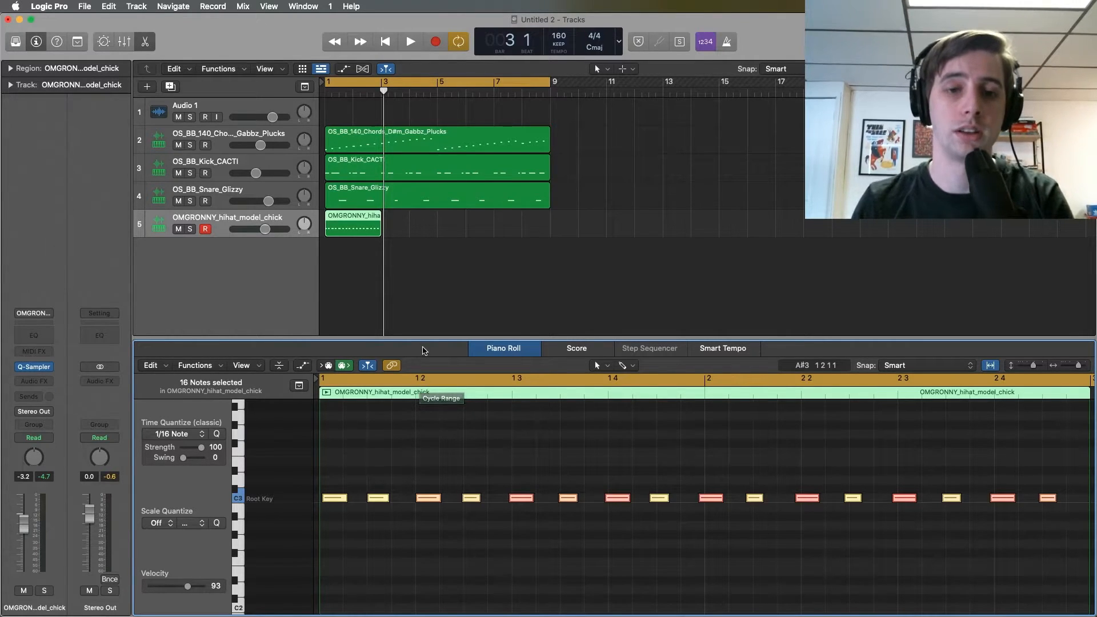
key("q")
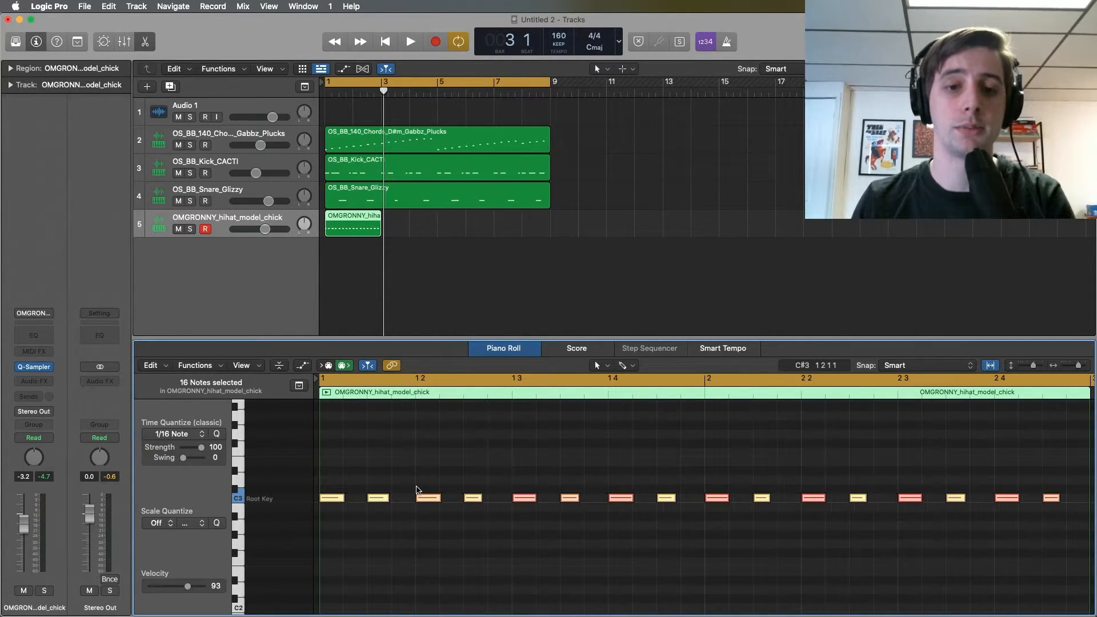
Repeat the two-bar hi-hat region three times from bar 3 to fill eight bars and join all four regions into one.
left_click(370, 239)
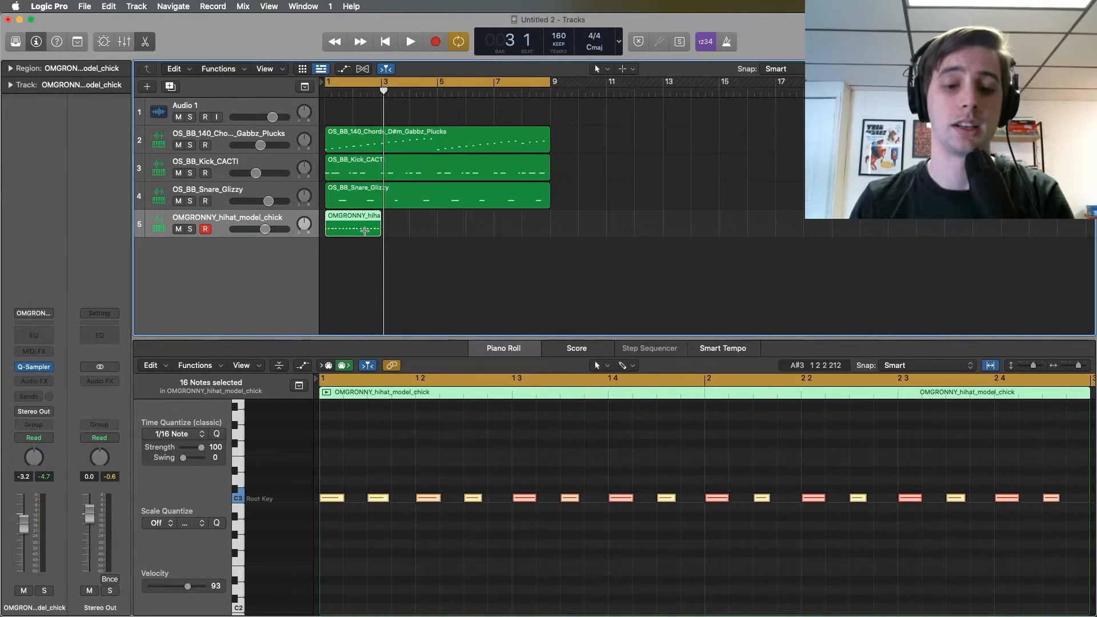
left_click_drag(382, 91, 380, 92)
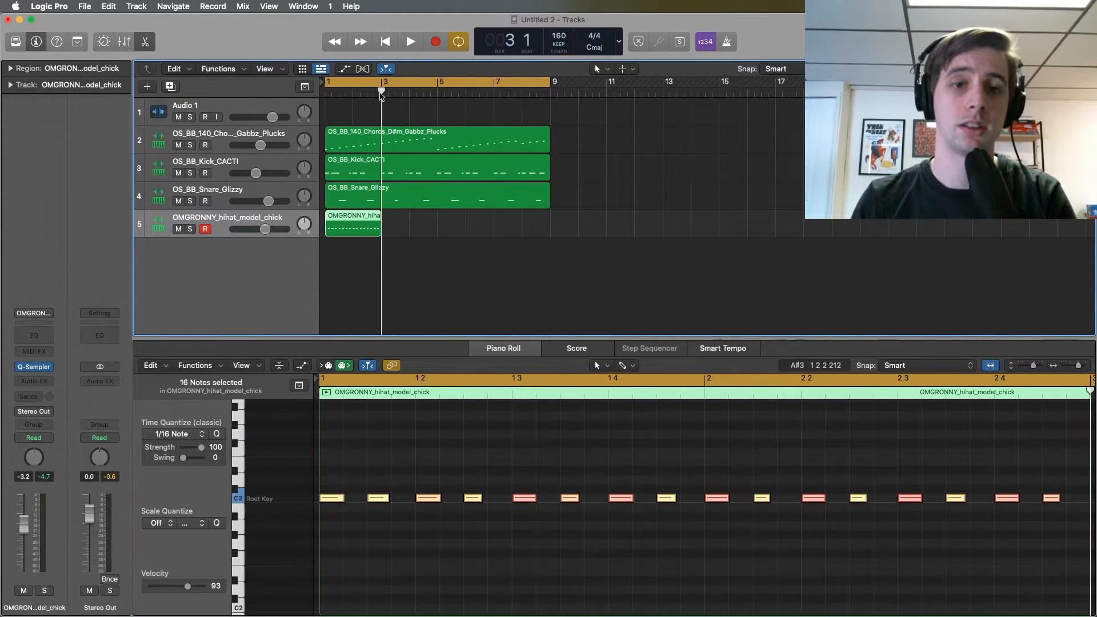
key("super+v")
key("super+v")
key("super+v")
left_click_drag(528, 263, 361, 231)
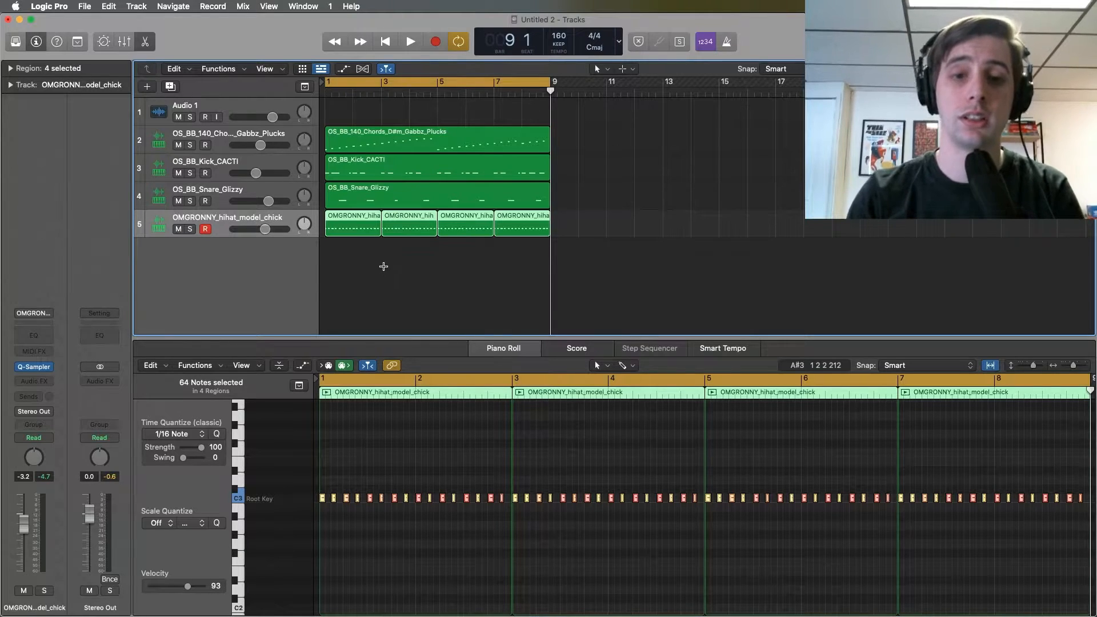
key("super+j")
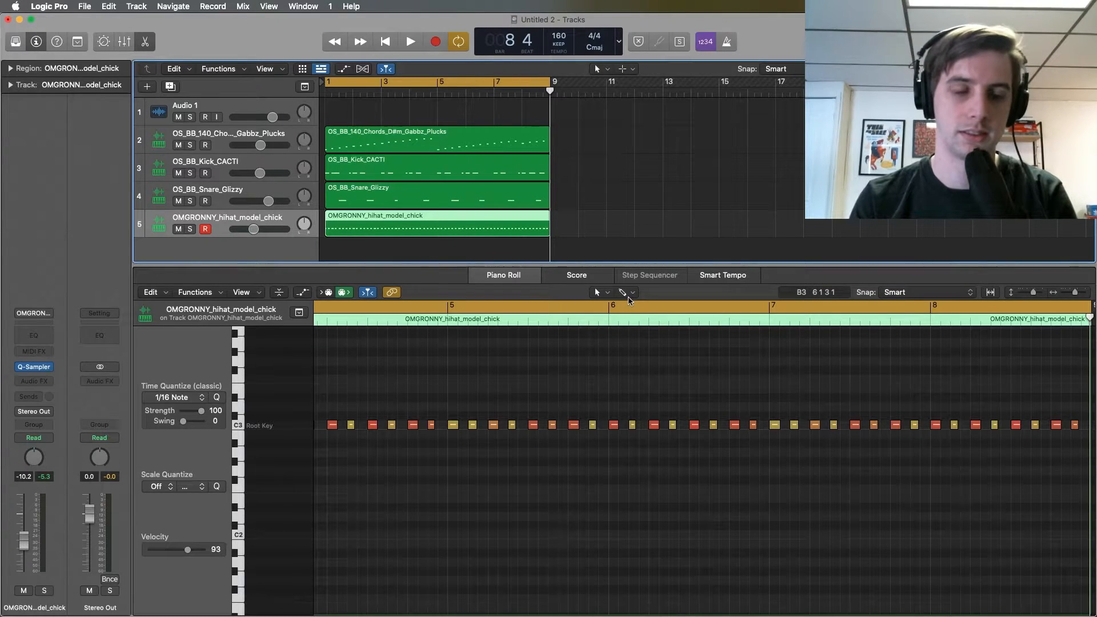
Add extra fast hi-hat notes on C3 between existing hits early in bar 3 and late in bar 4, checking them during playback.
key("super+Right")
key("super+Right")
key("super+Right")
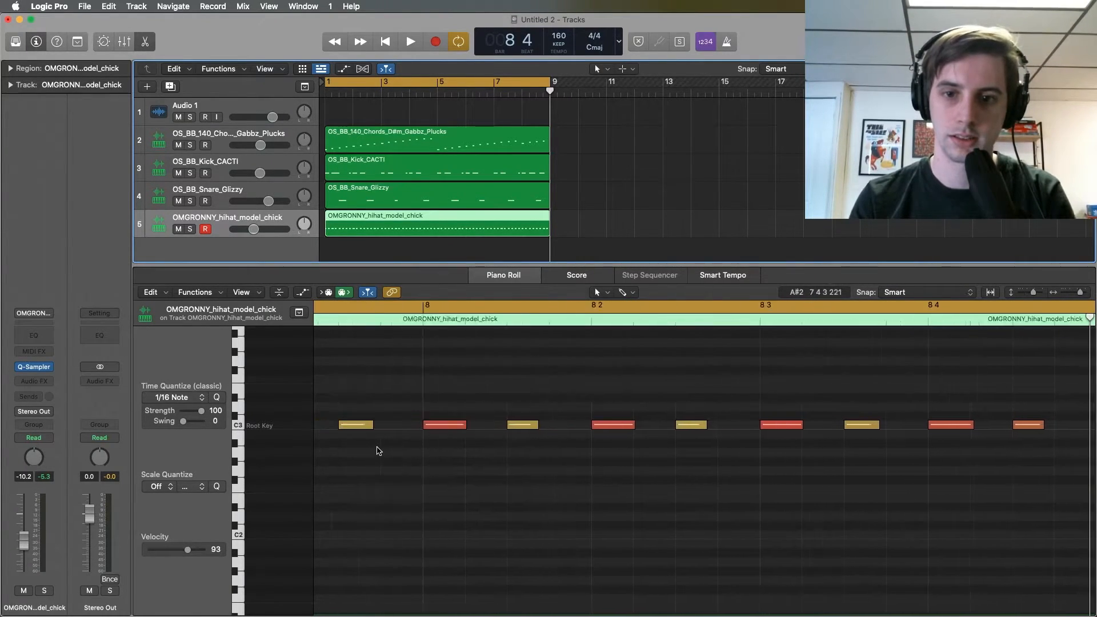
key("super+Left")
key("super+Left")
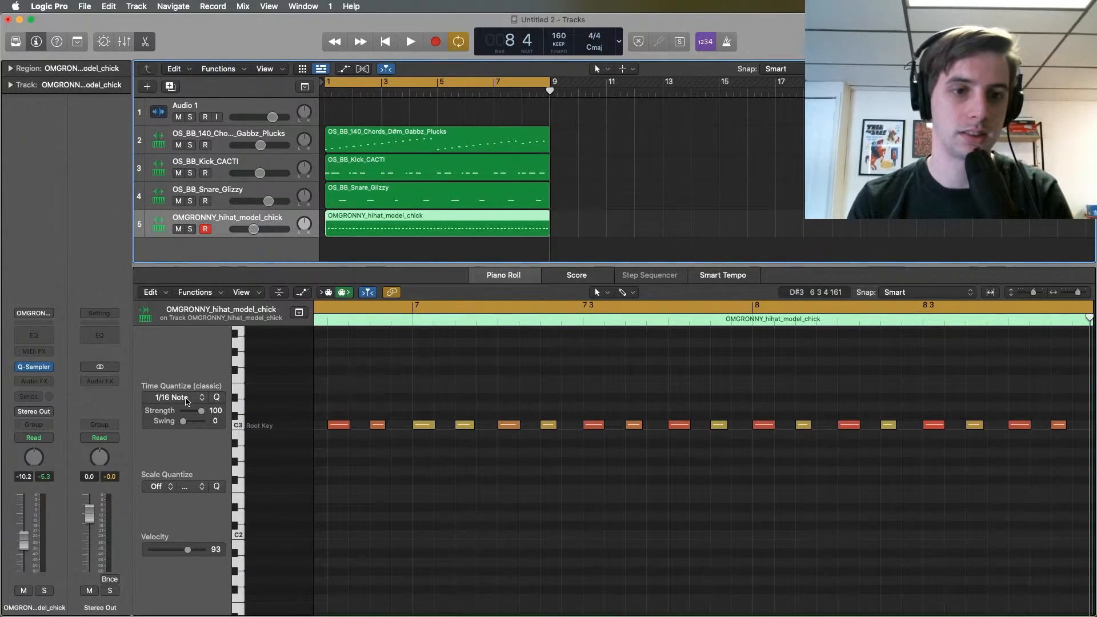
left_click(378, 425)
key("space")
scroll(426, 468, "right", 3)
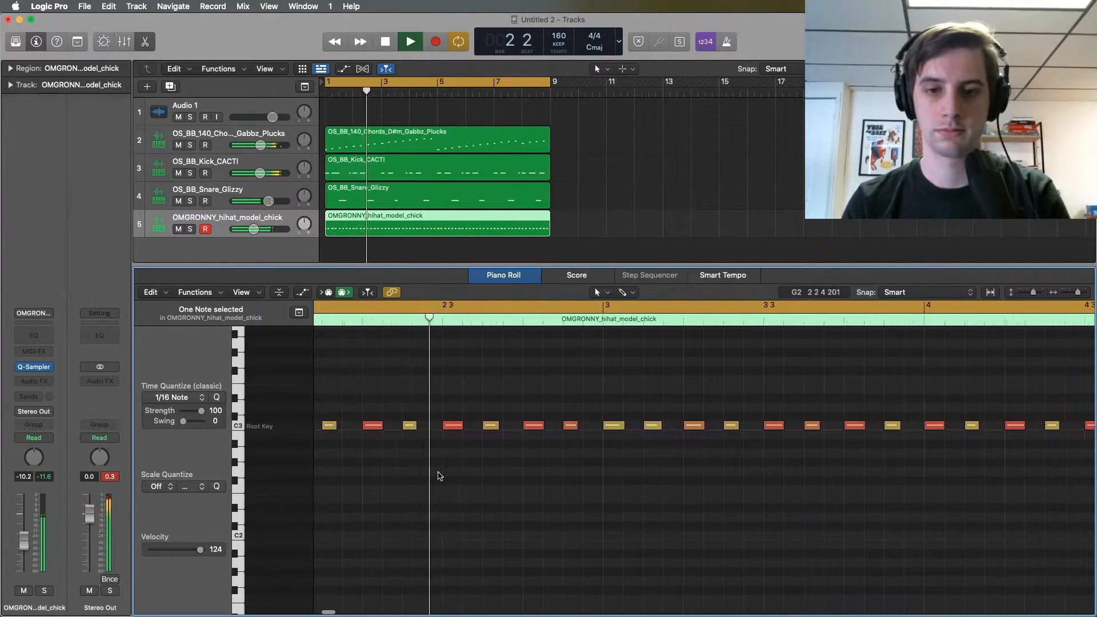
key("space")
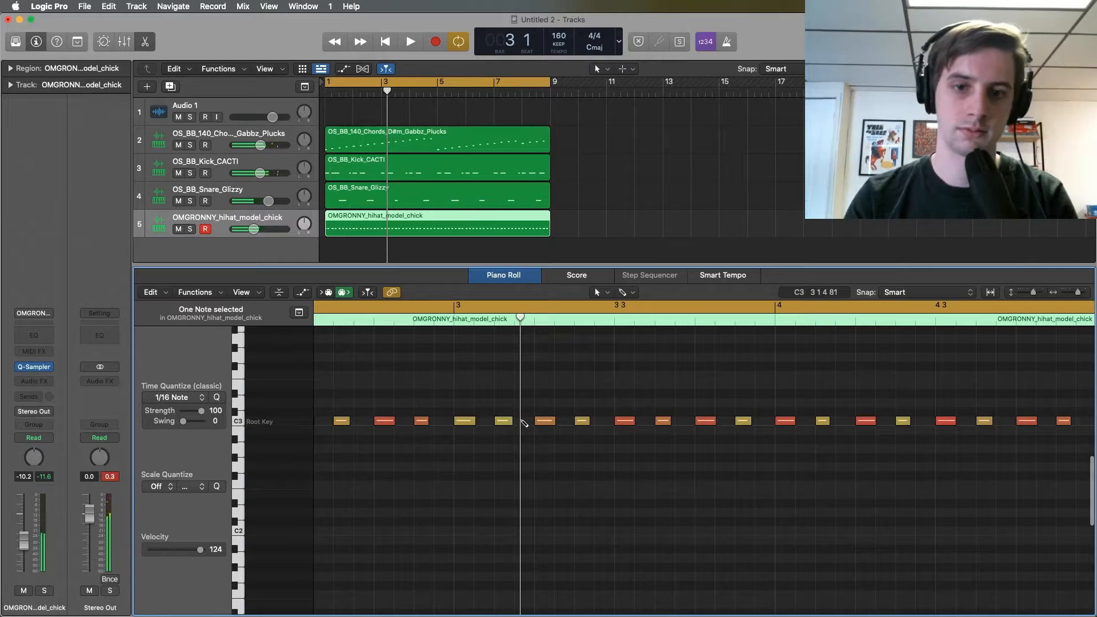
key("space")
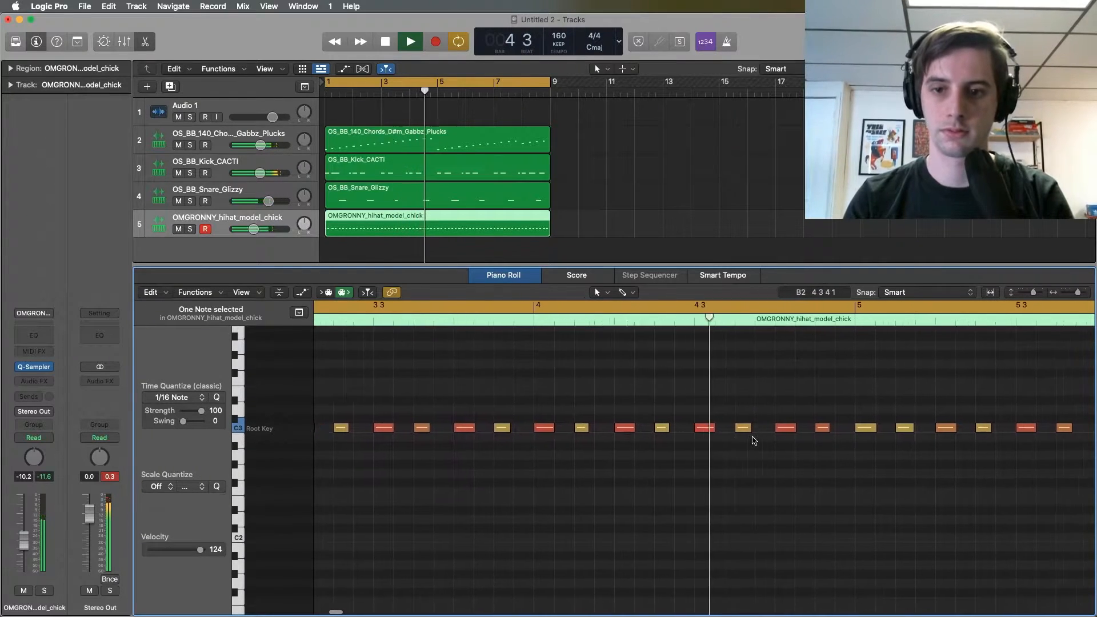
key("space")
key("space")
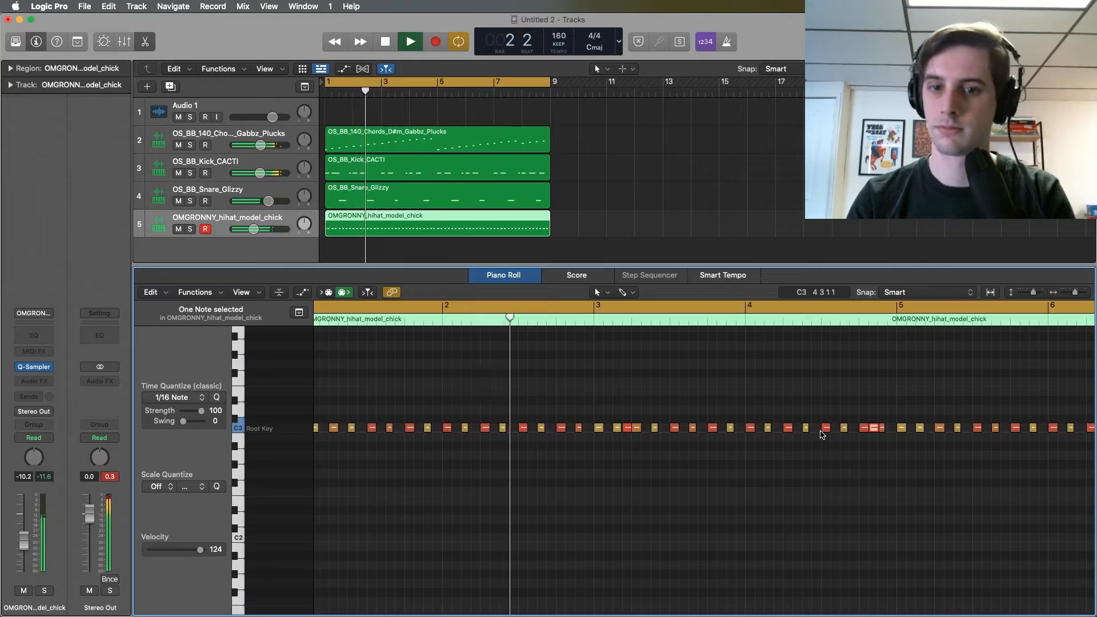
Add an extra fast hi-hat note on C3 early in bar 7 and play the eight-bar loop to check the pattern.
scroll(716, 476, "right", 8)
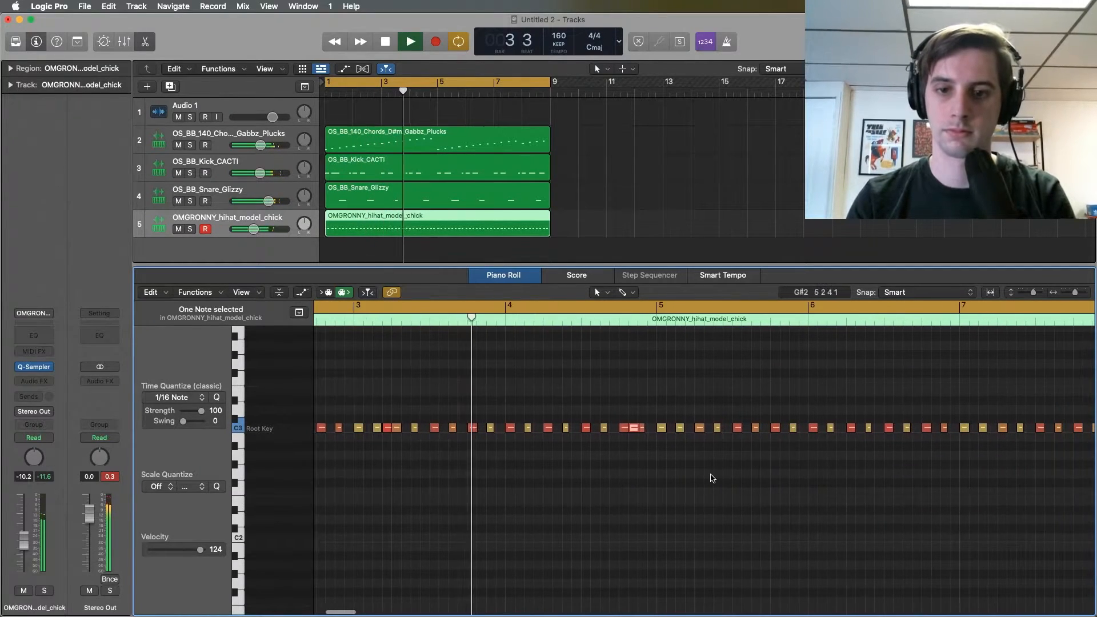
scroll(712, 478, "up", 1)
scroll(712, 478, "right", 8)
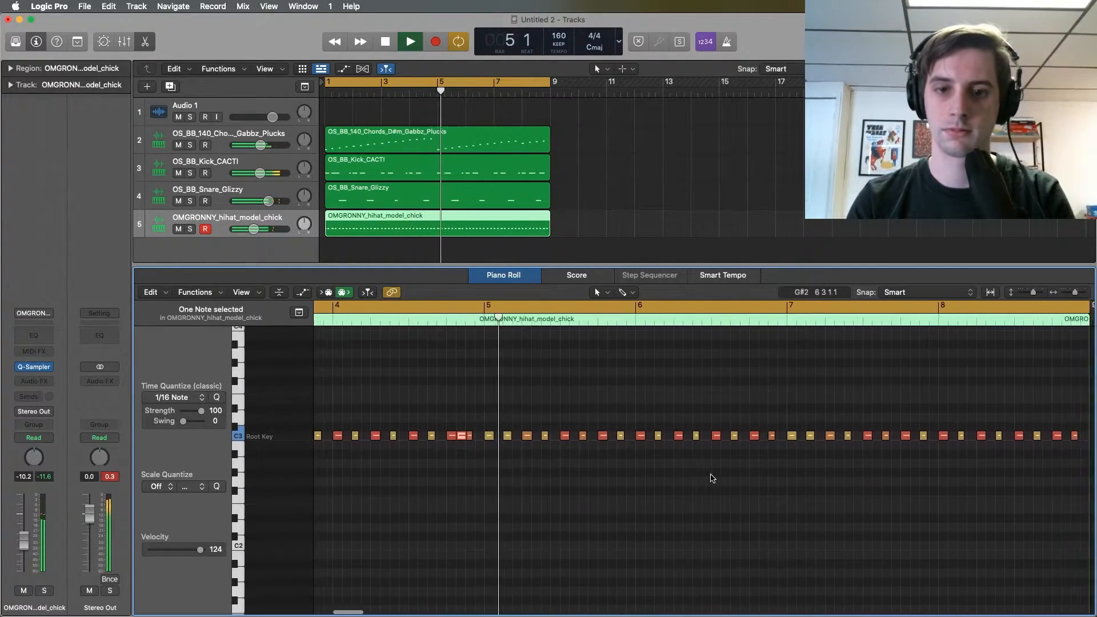
scroll(712, 478, "down", 1)
scroll(712, 478, "up", 5)
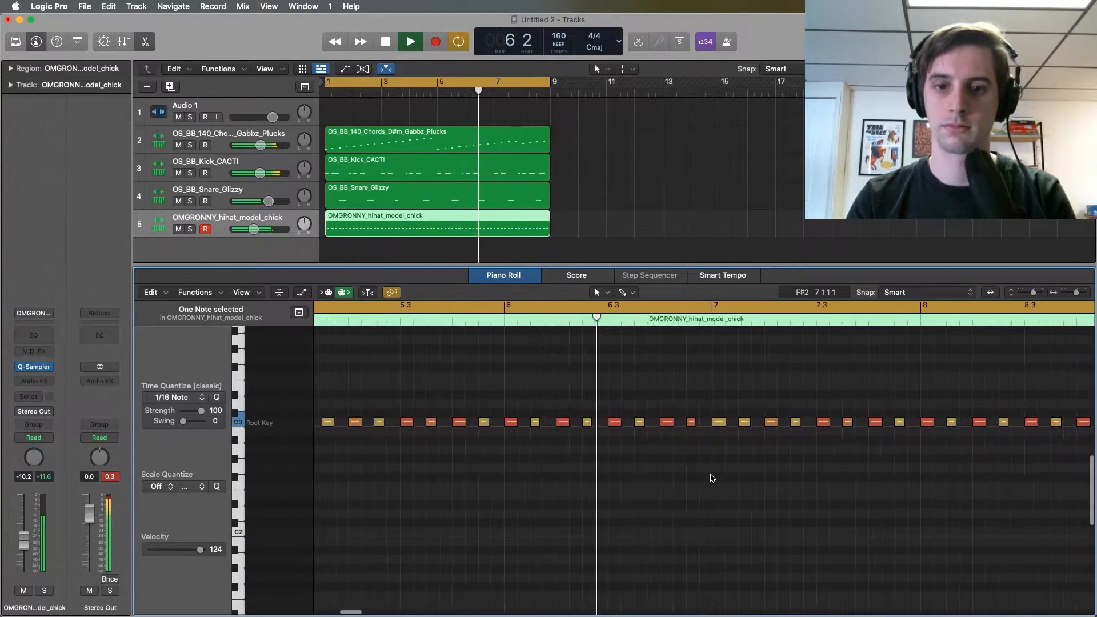
scroll(712, 478, "right", 2)
key("space")
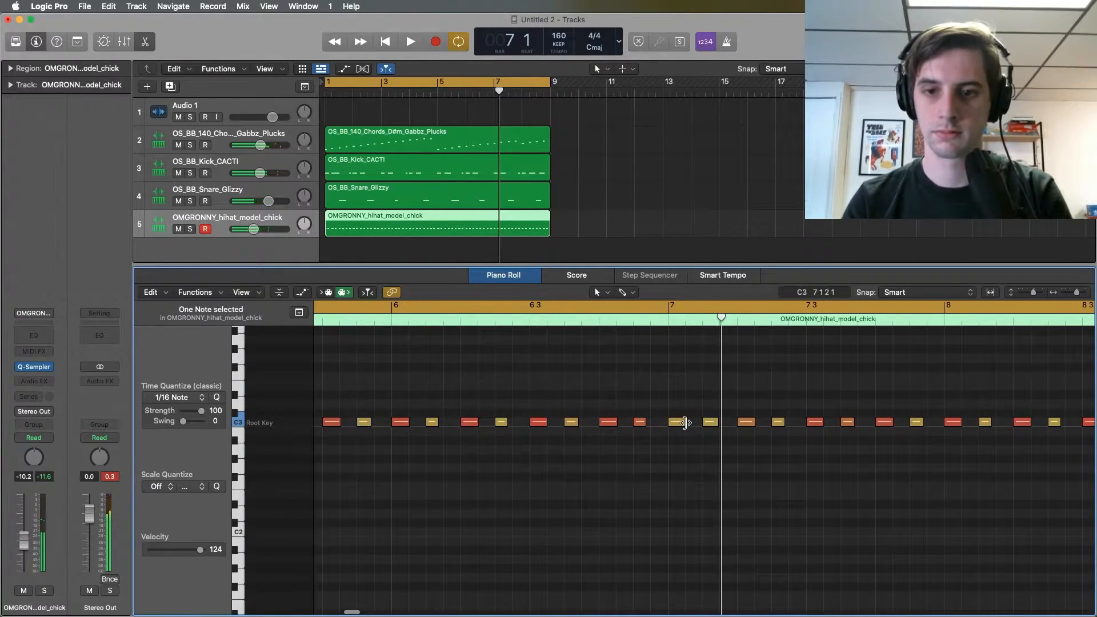
scroll(689, 423, "down", 6)
key("space")
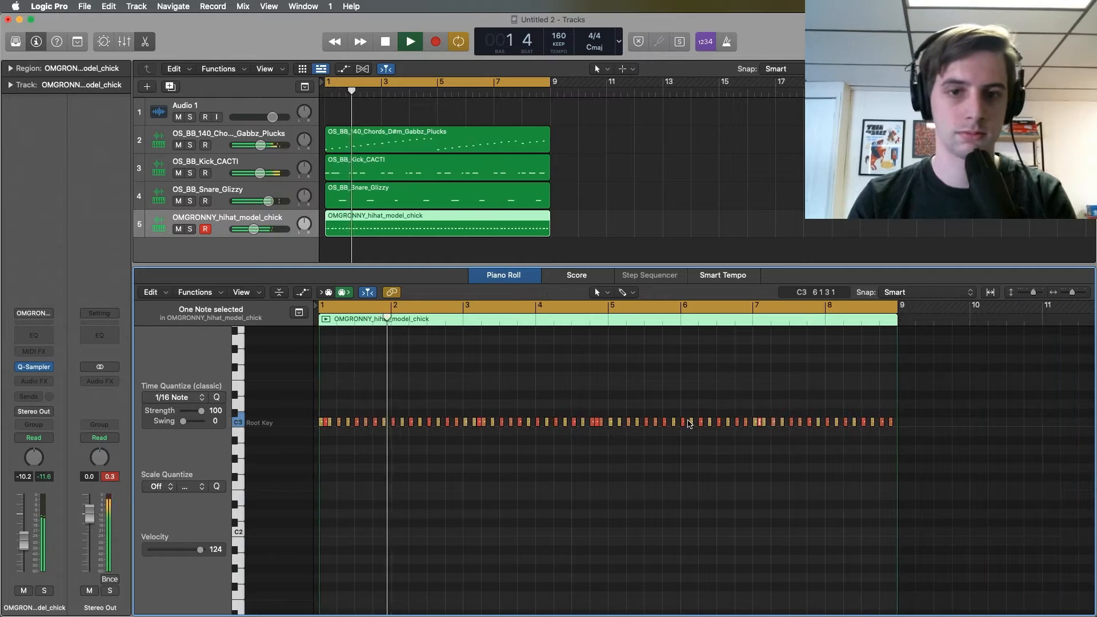
scroll(706, 445, "right", 1)
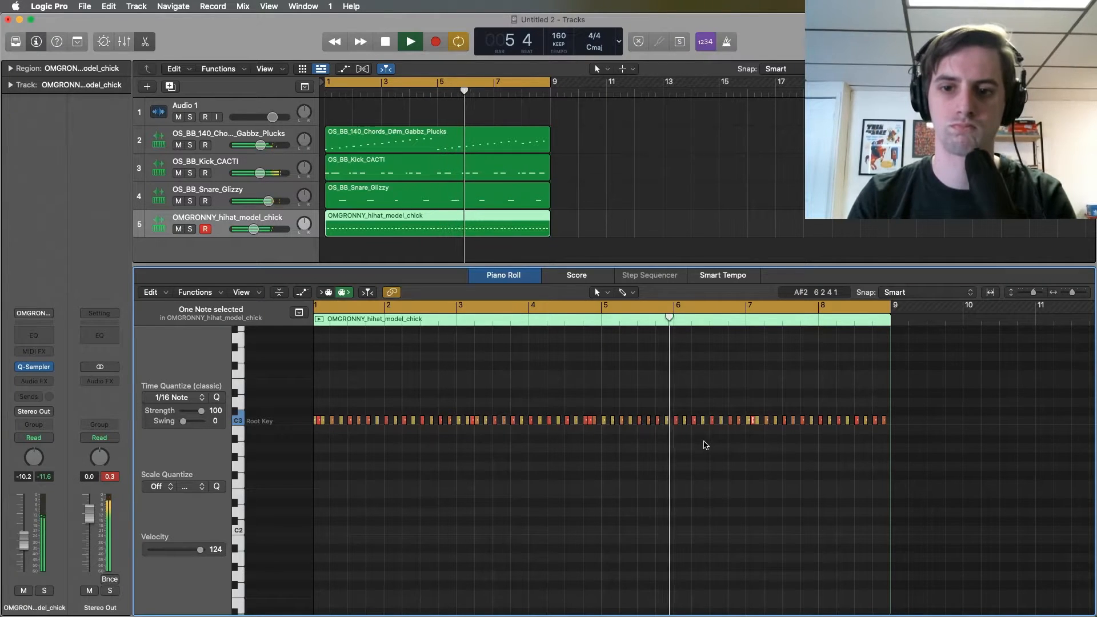
scroll(706, 446, "up", 5)
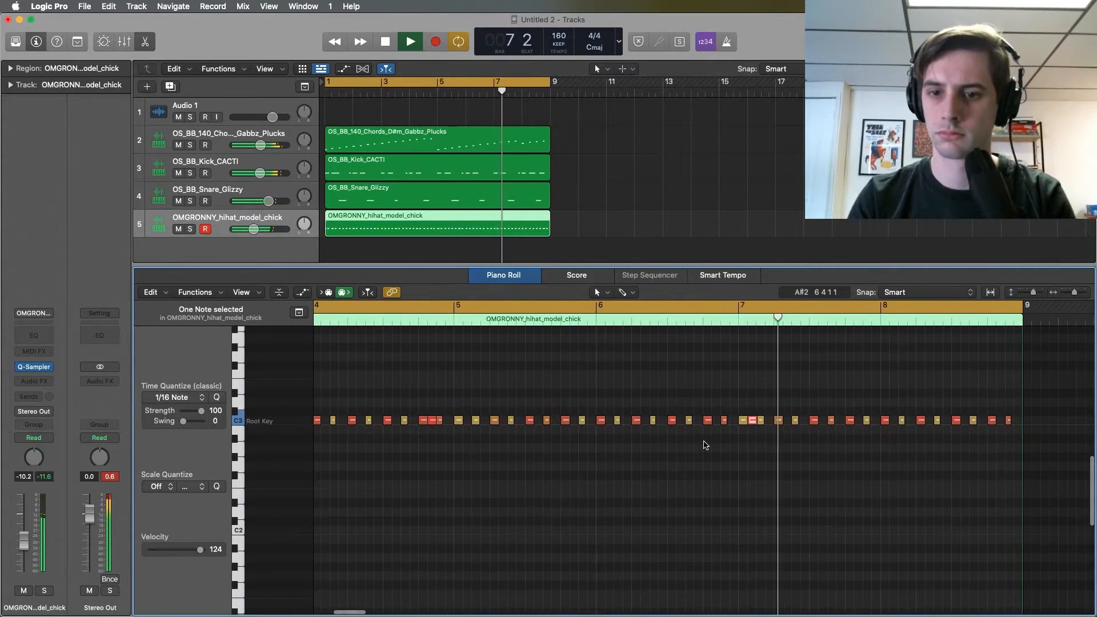
scroll(706, 445, "right", 4)
scroll(706, 446, "right", 4)
scroll(706, 445, "up", 3)
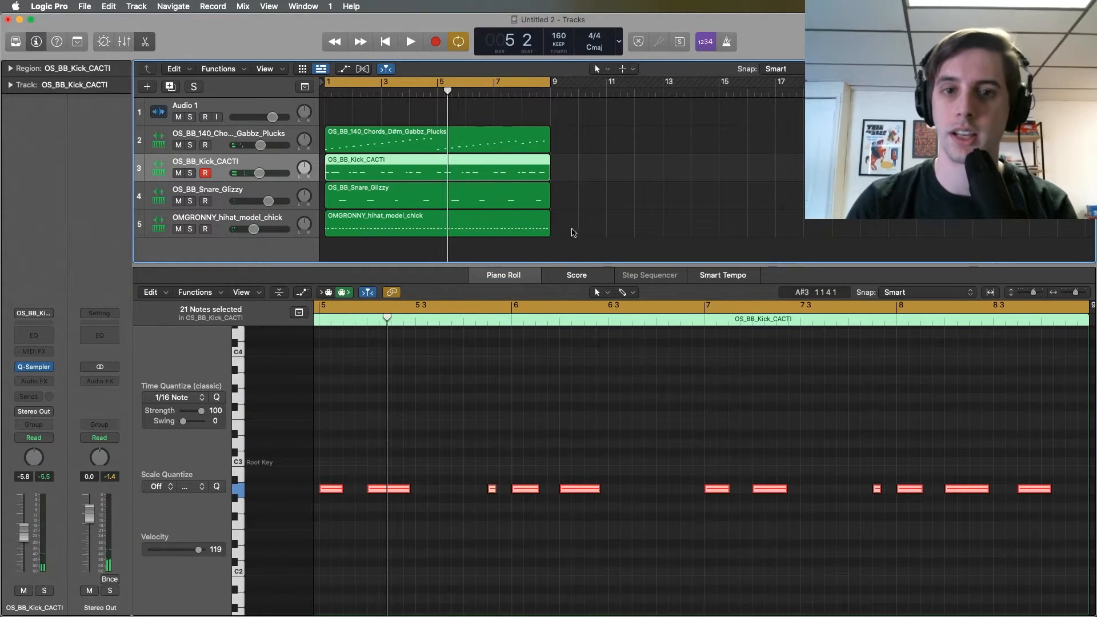
Solo the kick track, transpose all its notes up from C2 while auditioning the pitch, and turn off all solos.
scroll(609, 170, "down", 2)
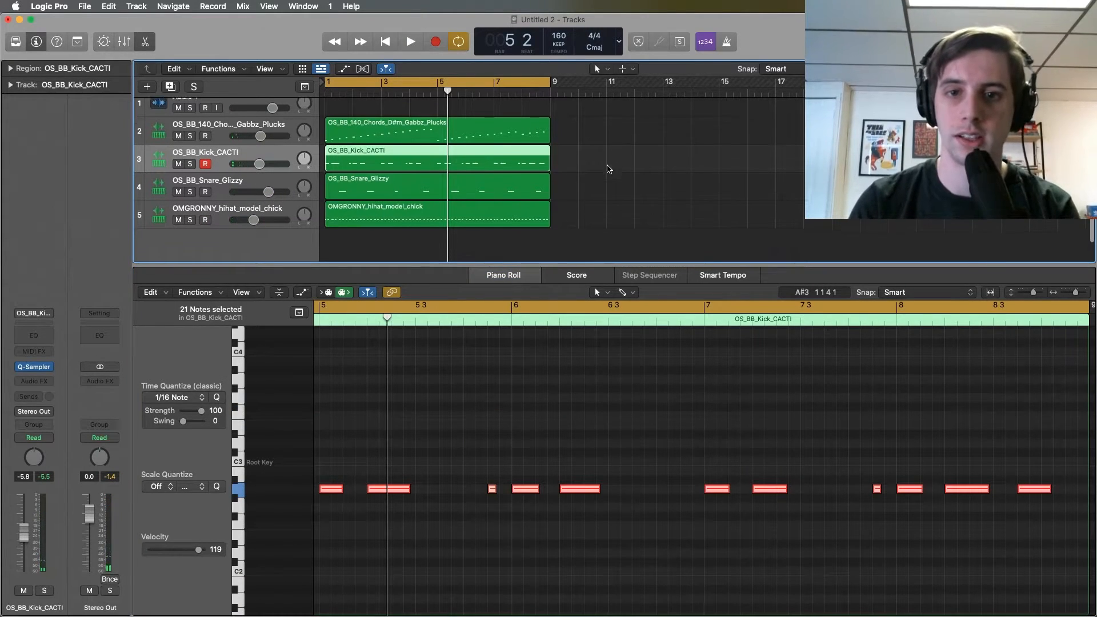
left_click(597, 178)
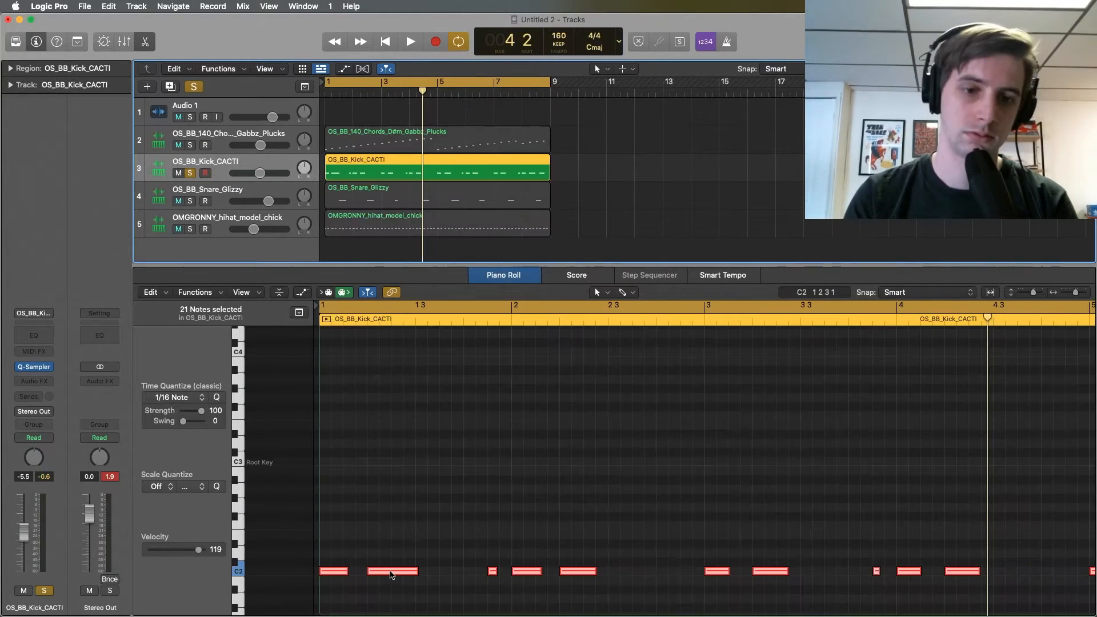
key("s")
left_click_drag(395, 575, 392, 491)
key("space")
key("space")
key("space")
left_click(193, 87)
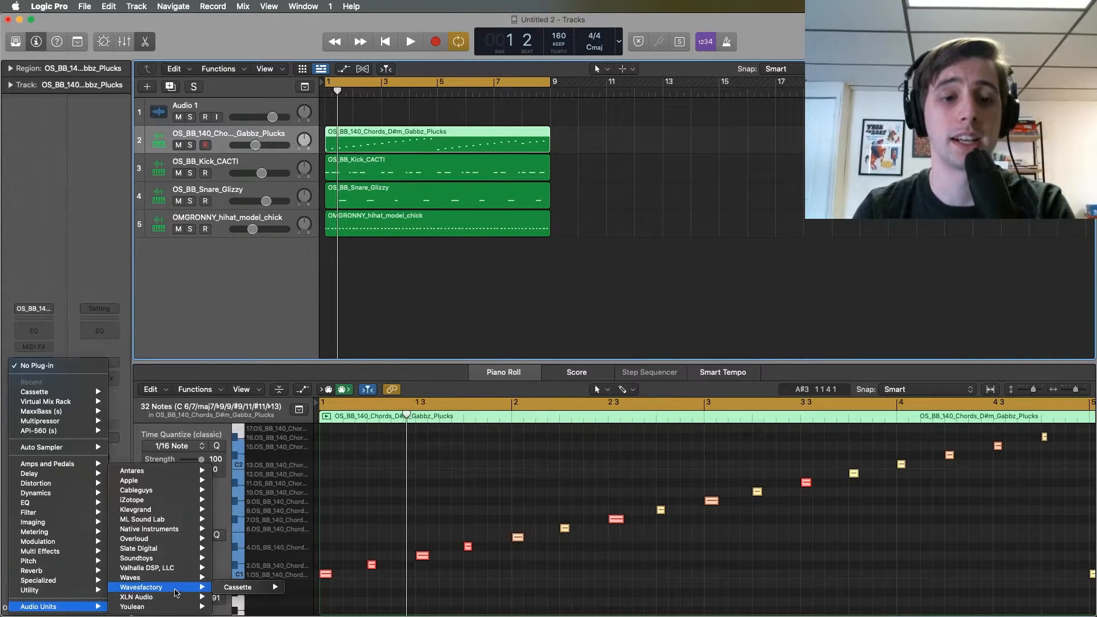
Insert the stereo Soundtoys effects Little MicroShift and MicroShift on the chord track after Cassette.
mouse_move(160, 563)
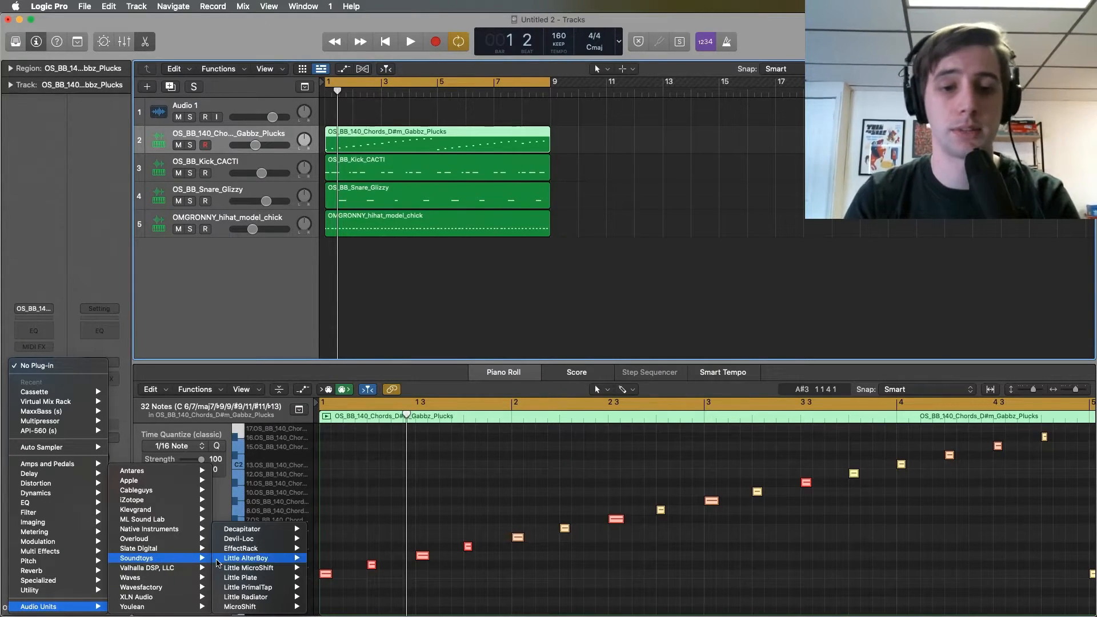
mouse_move(240, 569)
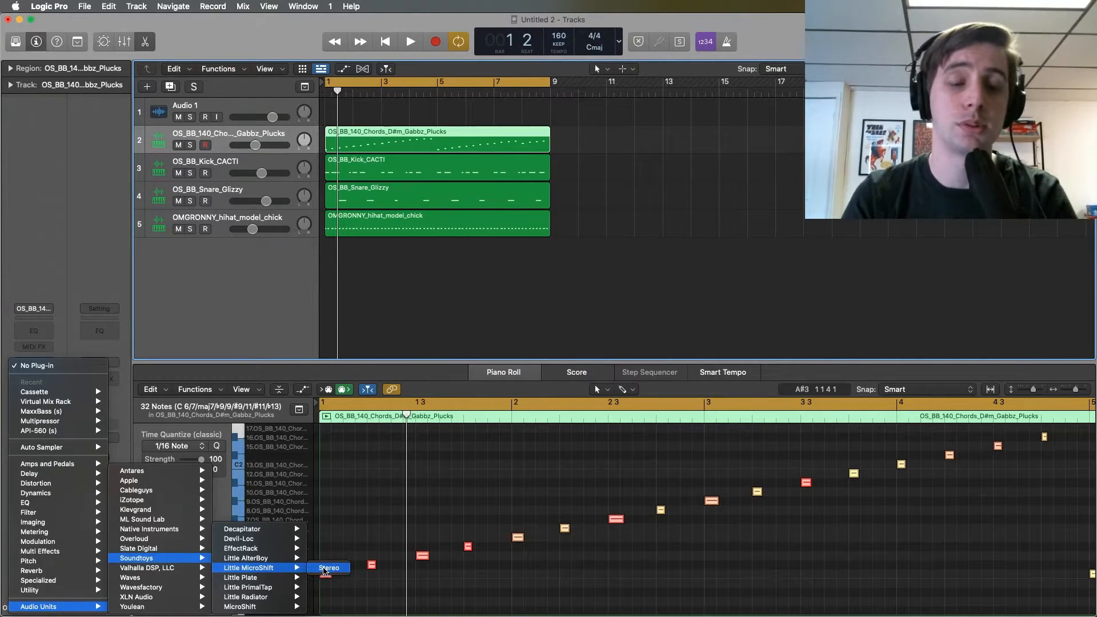
left_click(324, 569)
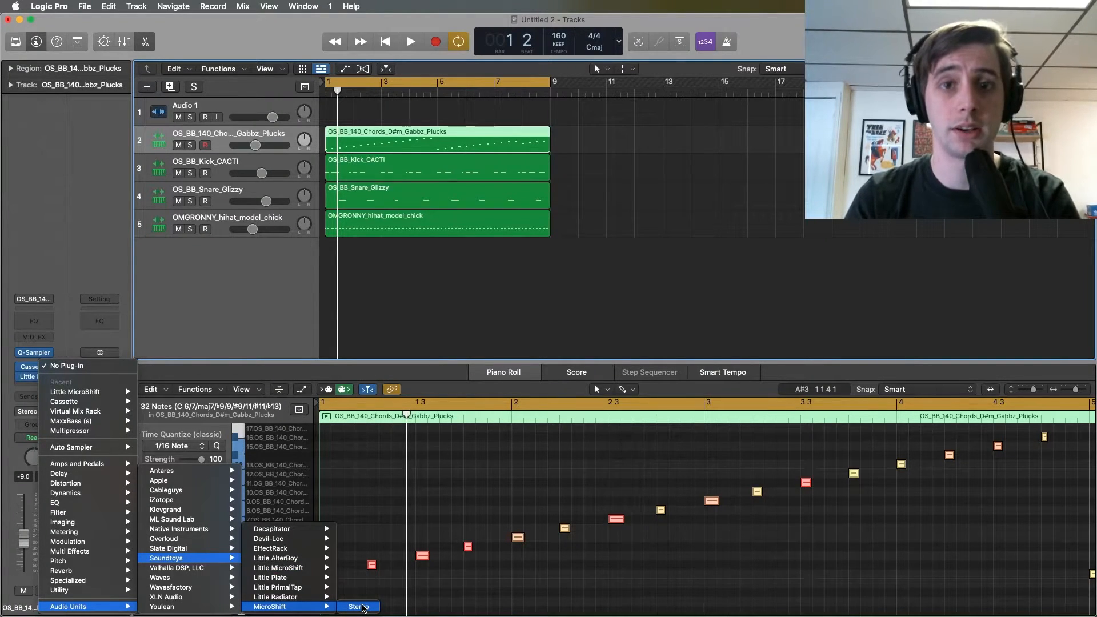
left_click(360, 607)
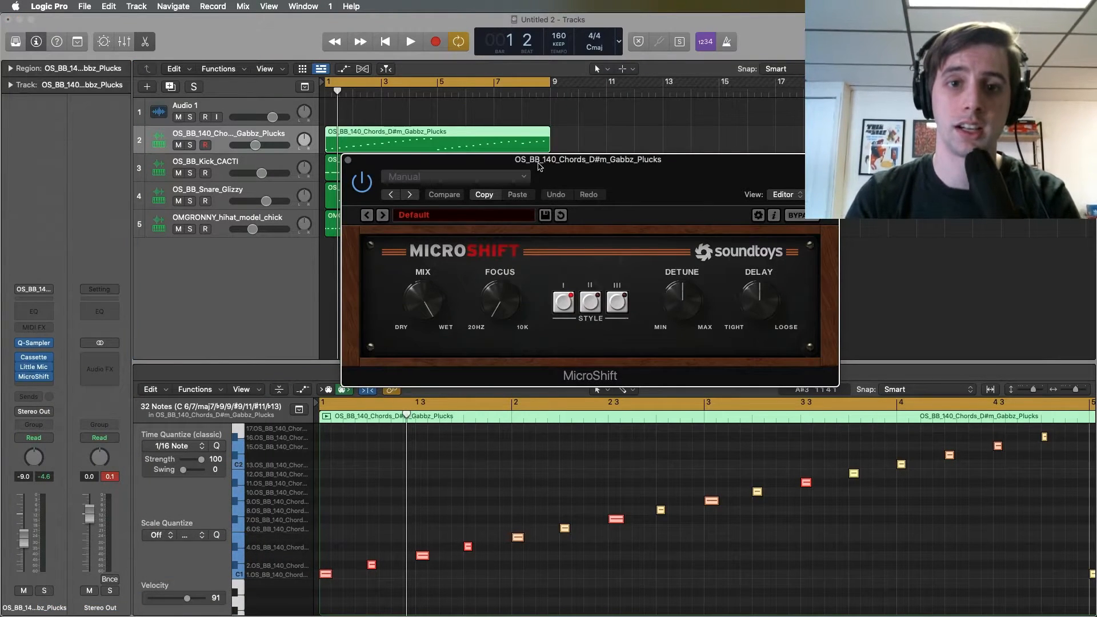
left_click_drag(539, 166, 685, 175)
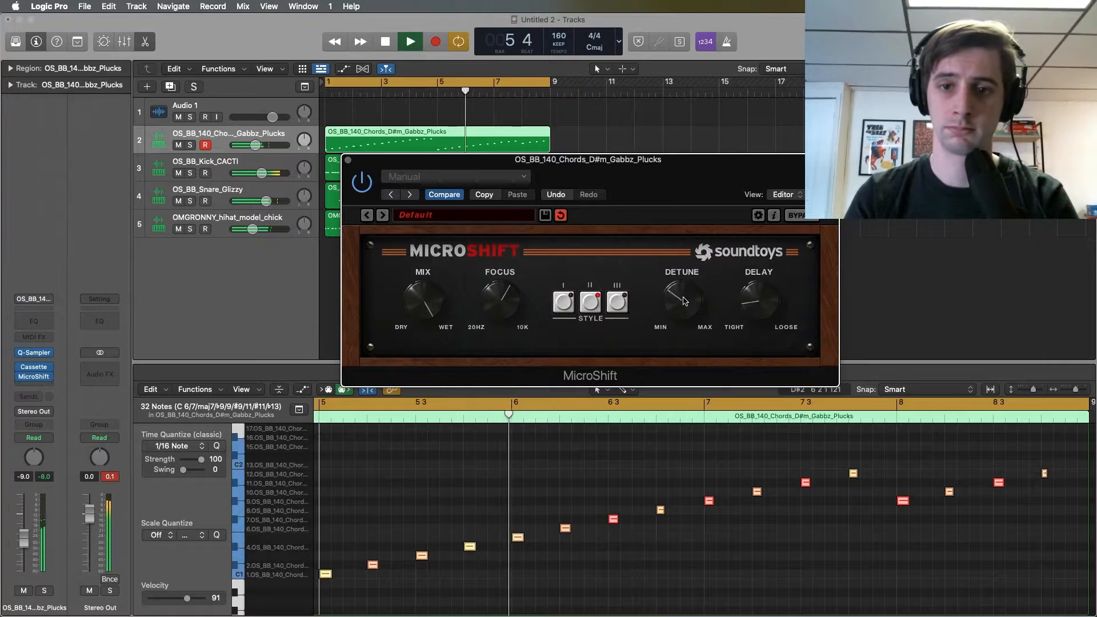
Set MicroShift to style I, raise its detune and delay, lower its focus and mix during playback, and close the plug-in.
left_click_drag(683, 285, 681, 246)
left_click_drag(744, 297, 743, 255)
left_click(563, 302)
left_click_drag(484, 303, 501, 348)
left_click_drag(413, 292, 417, 349)
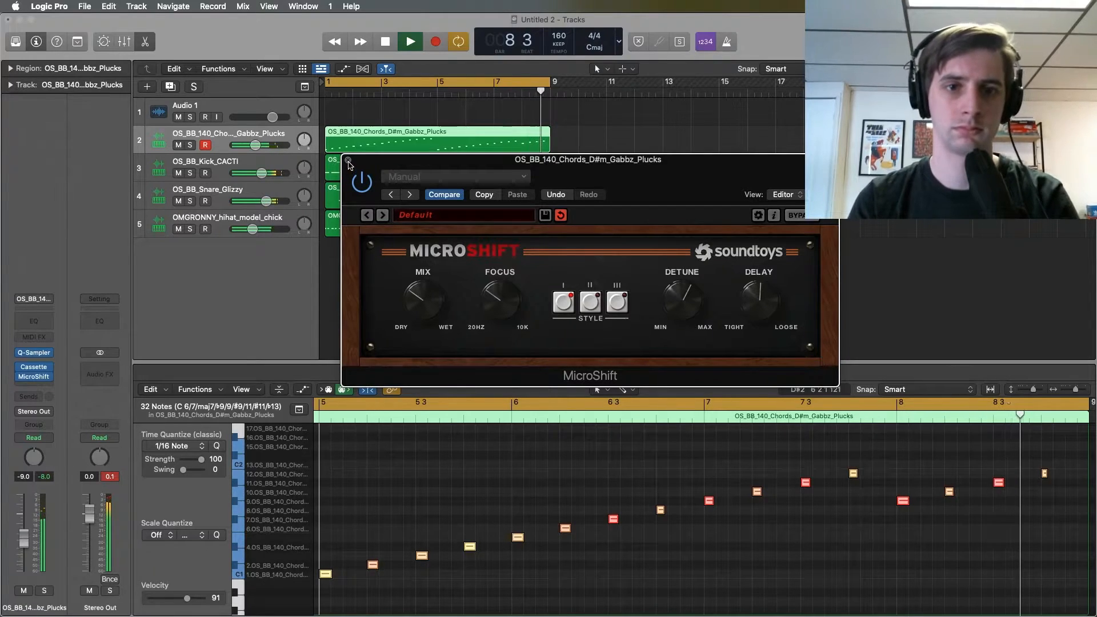
key("space")
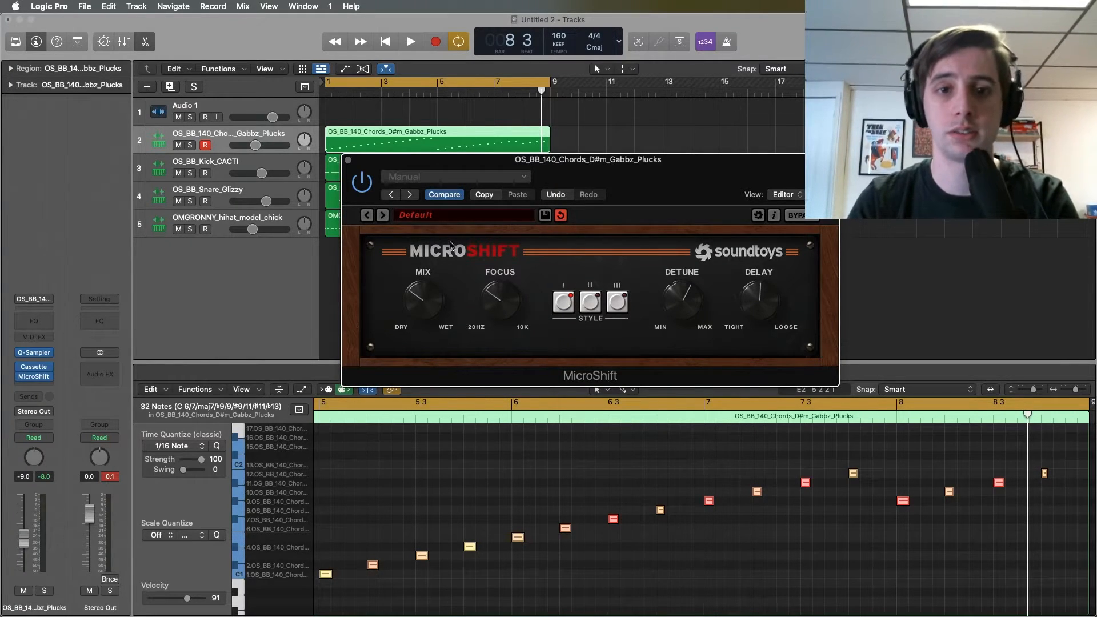
key("super+w")
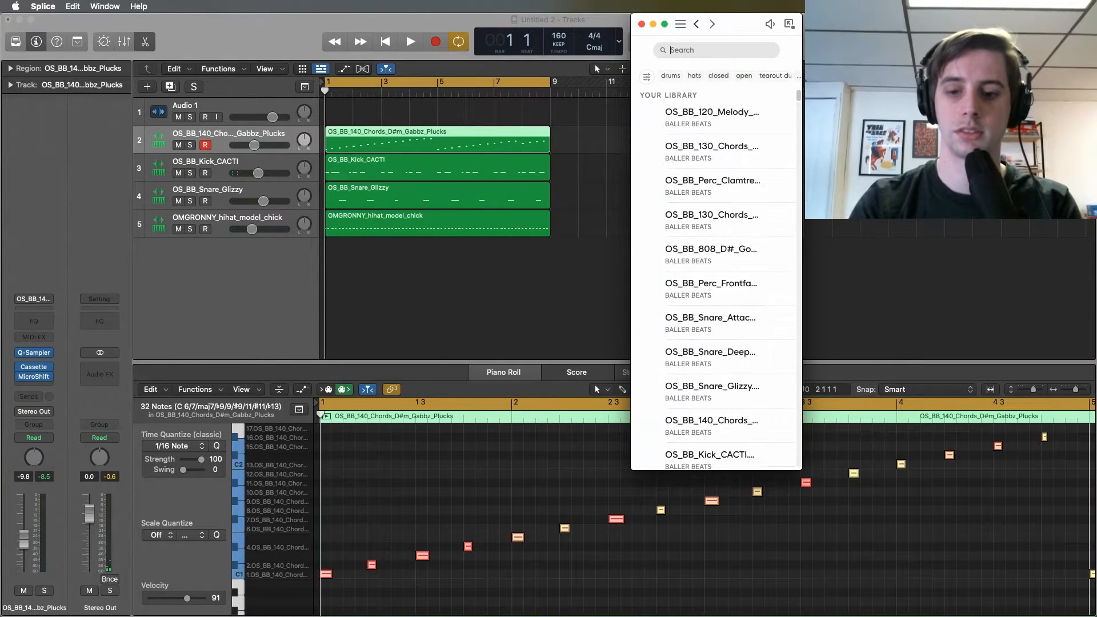
Search Splice for "808", audition OS_BB_808_D#_Goosebumps, and load it into Quick Sampler on a new track.
type("808")
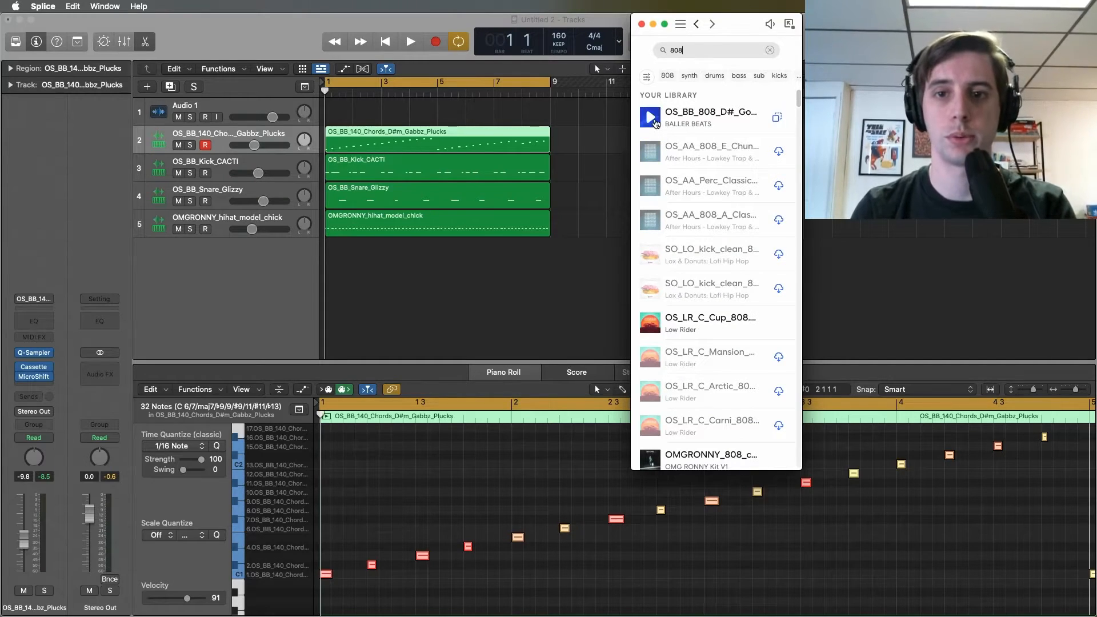
left_click(655, 123)
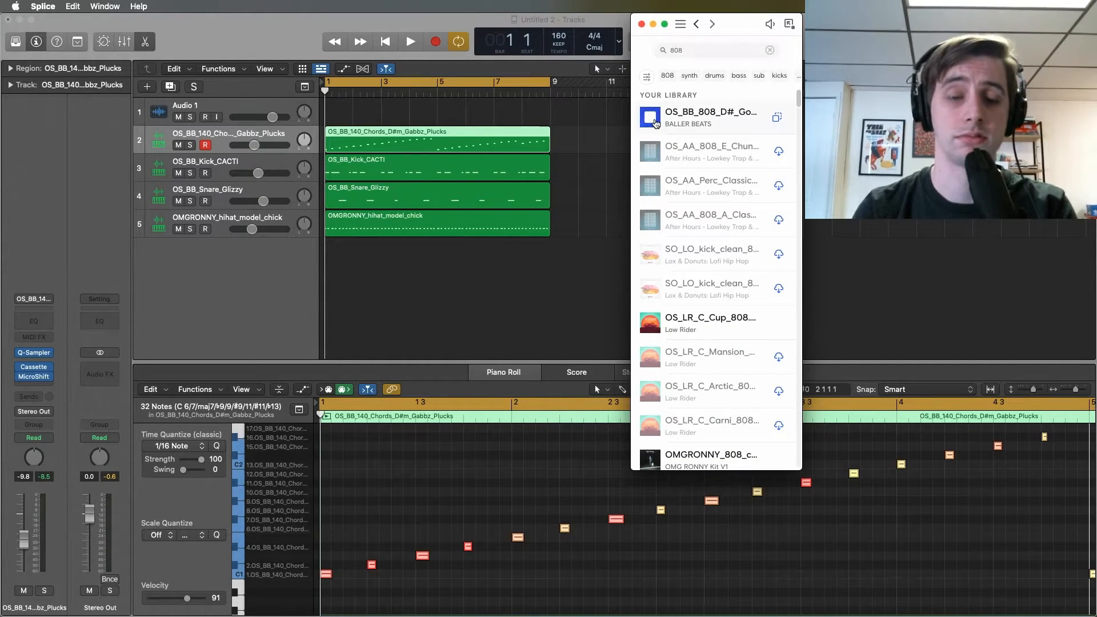
left_click_drag(656, 119, 227, 281)
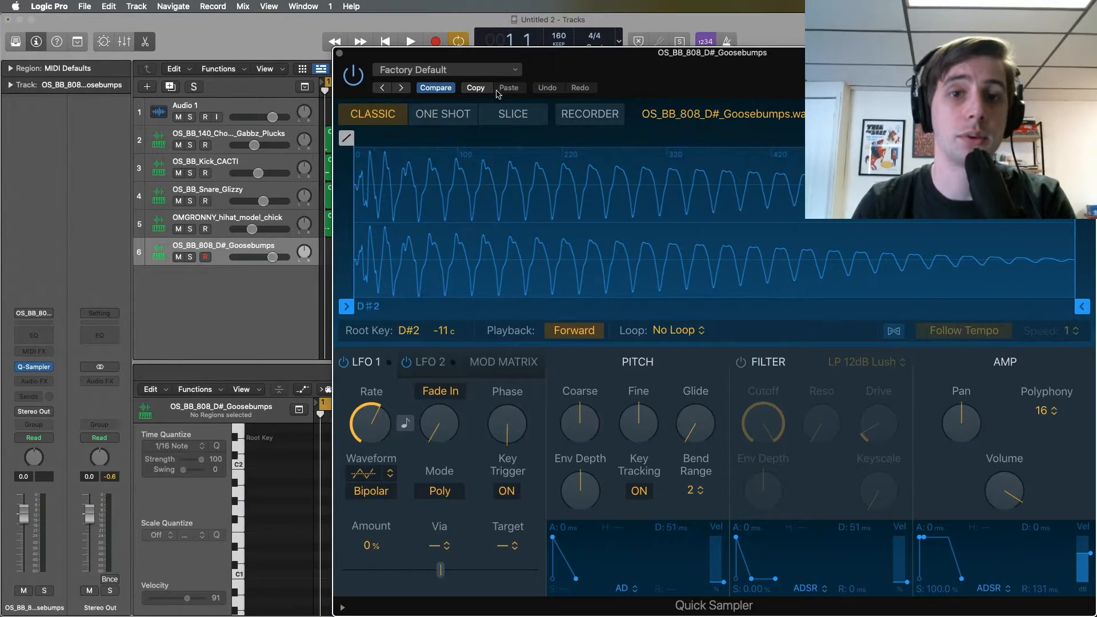
left_click_drag(765, 65, 706, 66)
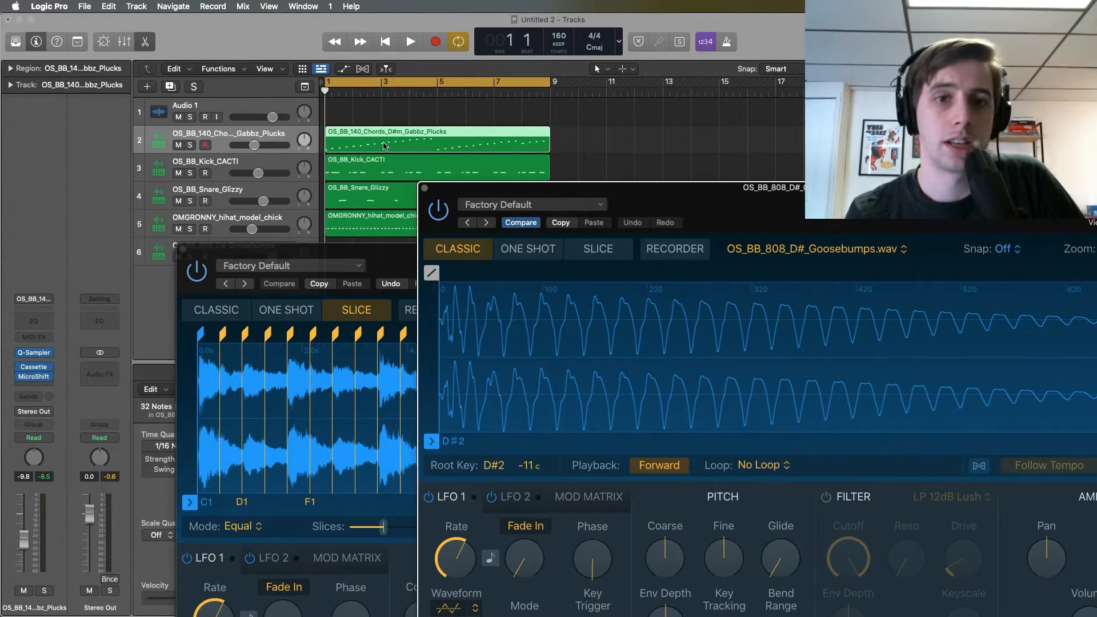
Check the chord sampler's coarse pitch, close it, and lower the 808 sampler's coarse pitch to match.
left_click_drag(672, 208, 646, 138)
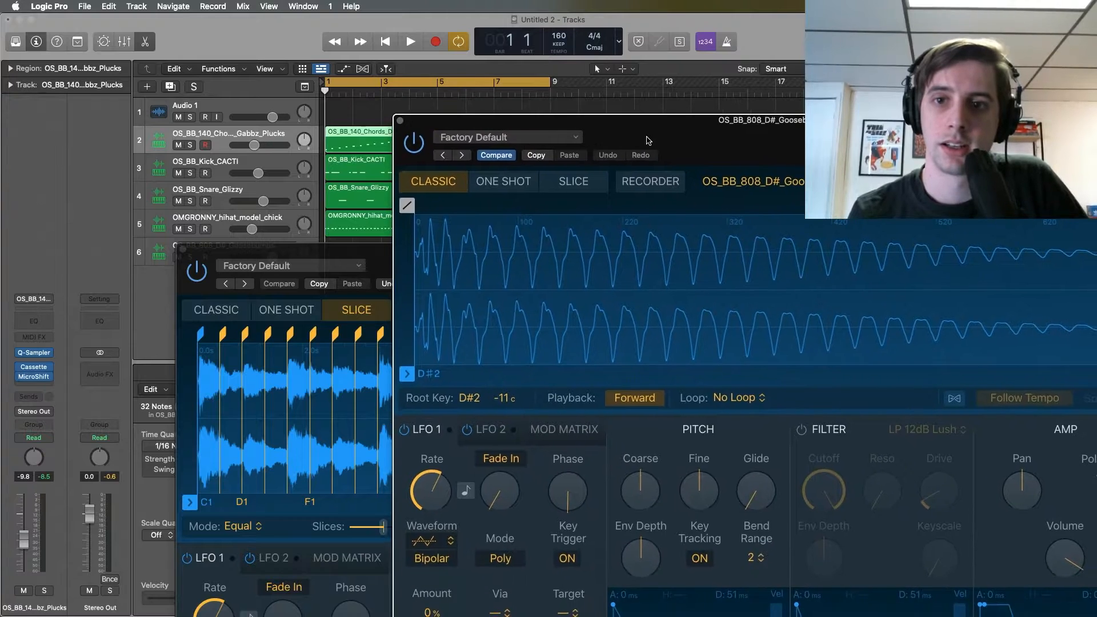
left_click_drag(282, 255, 268, 200)
left_click_drag(526, 199, 521, 166)
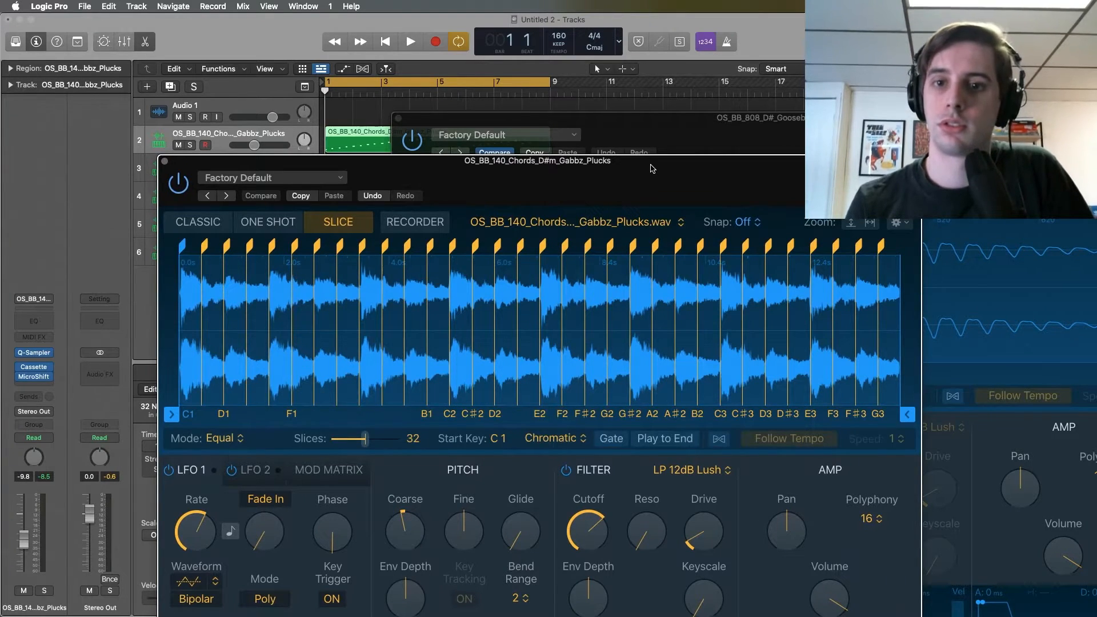
left_click(165, 162)
left_click_drag(725, 136, 559, 61)
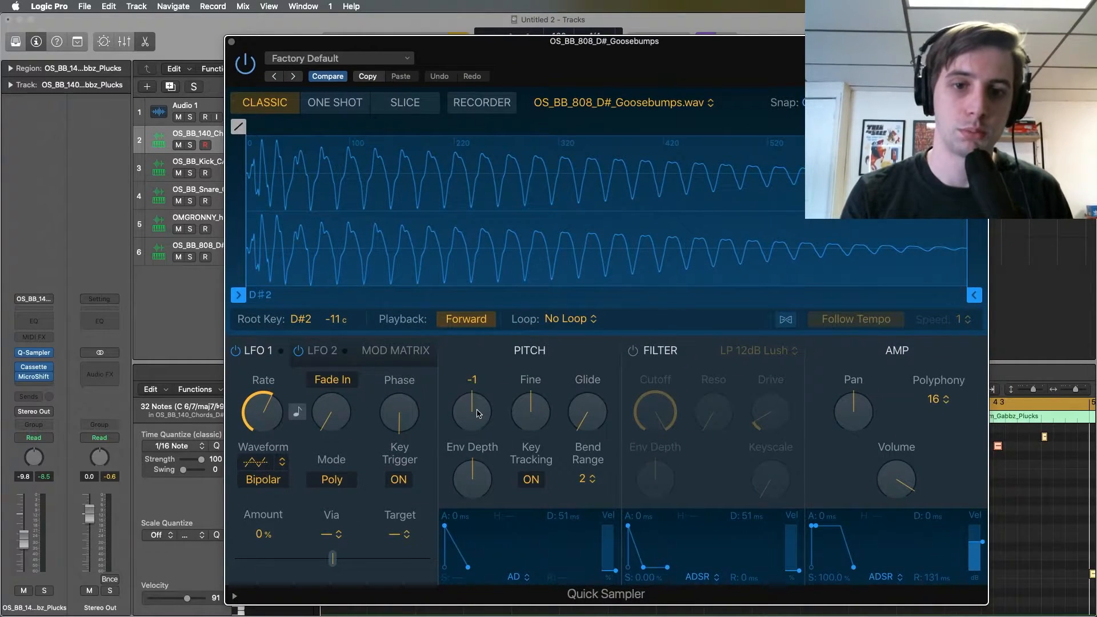
left_click_drag(479, 414, 479, 417)
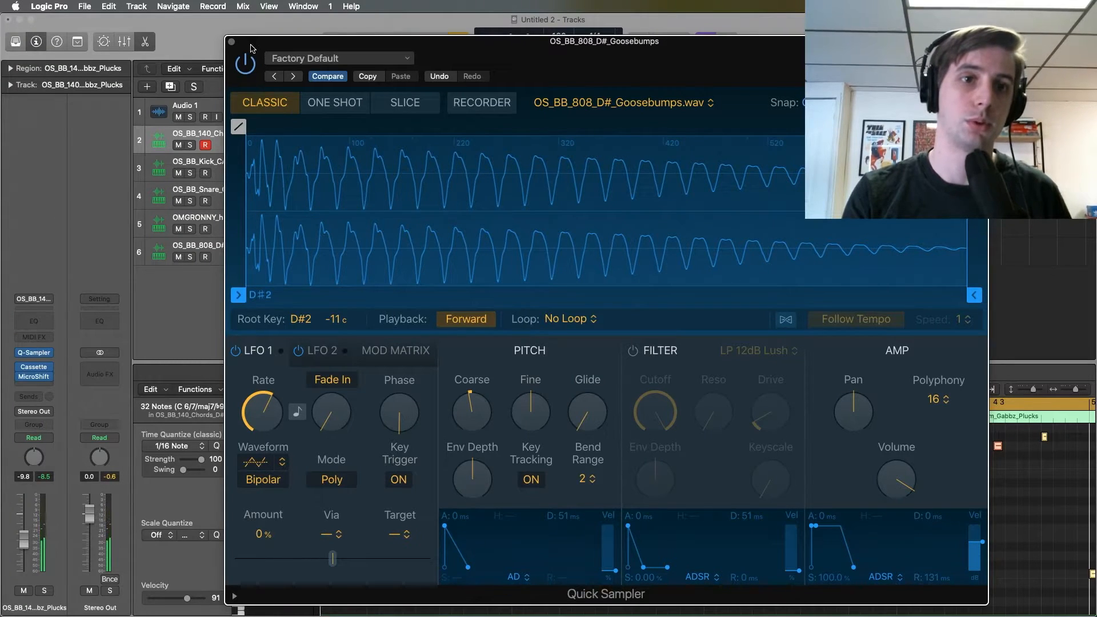
left_click(233, 43)
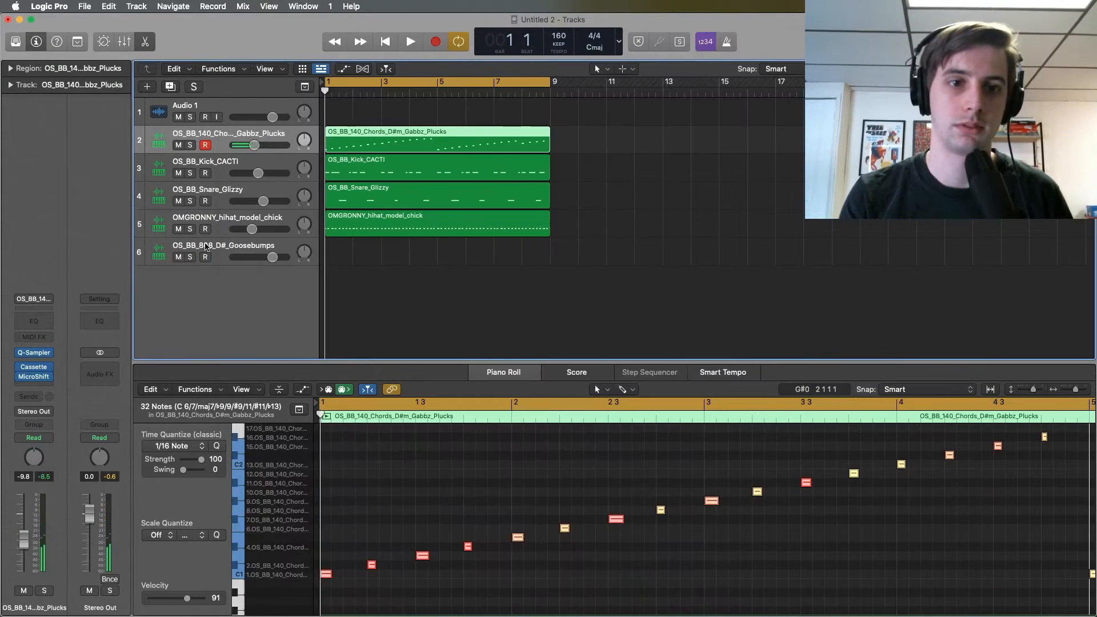
Solo the chord and 808 tracks and record an eight-bar 808 pattern over the chords.
left_click(211, 250)
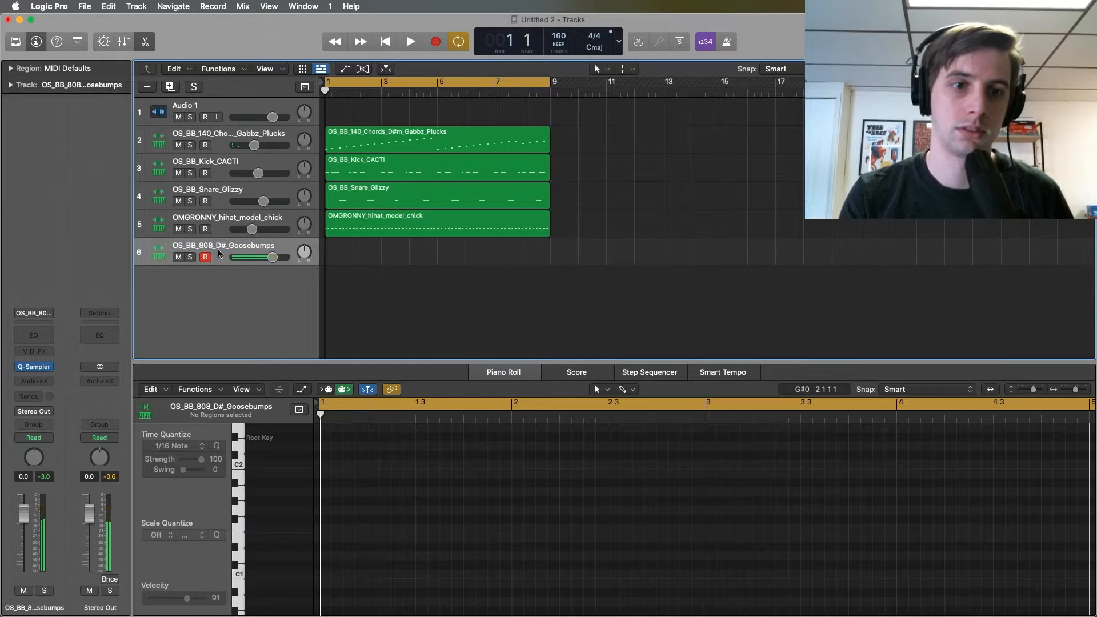
left_click(36, 368)
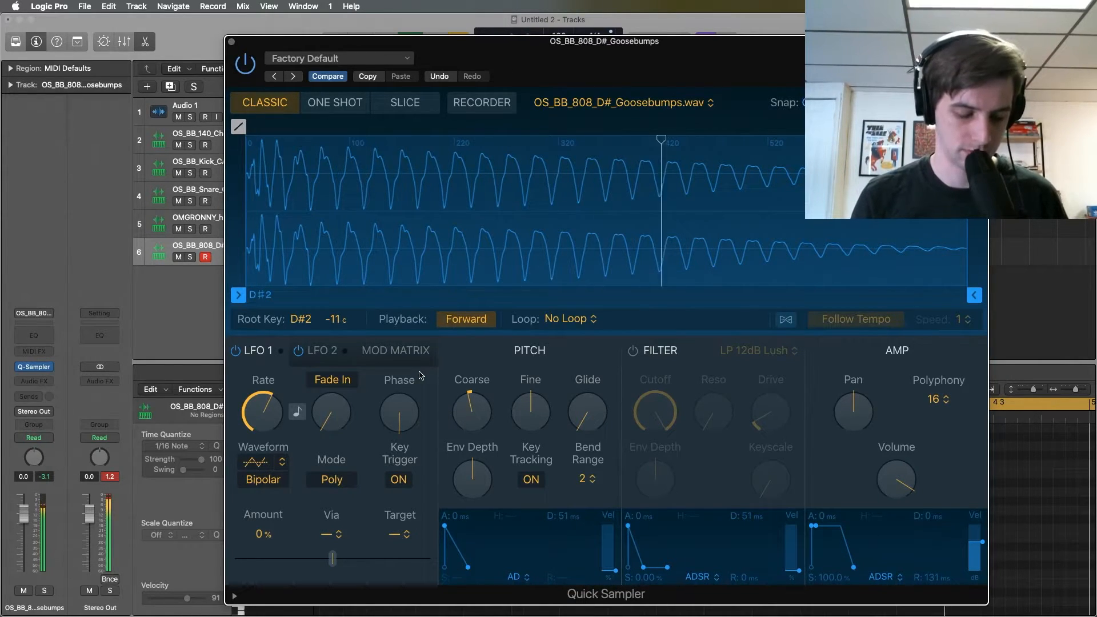
left_click(190, 144)
left_click(191, 258)
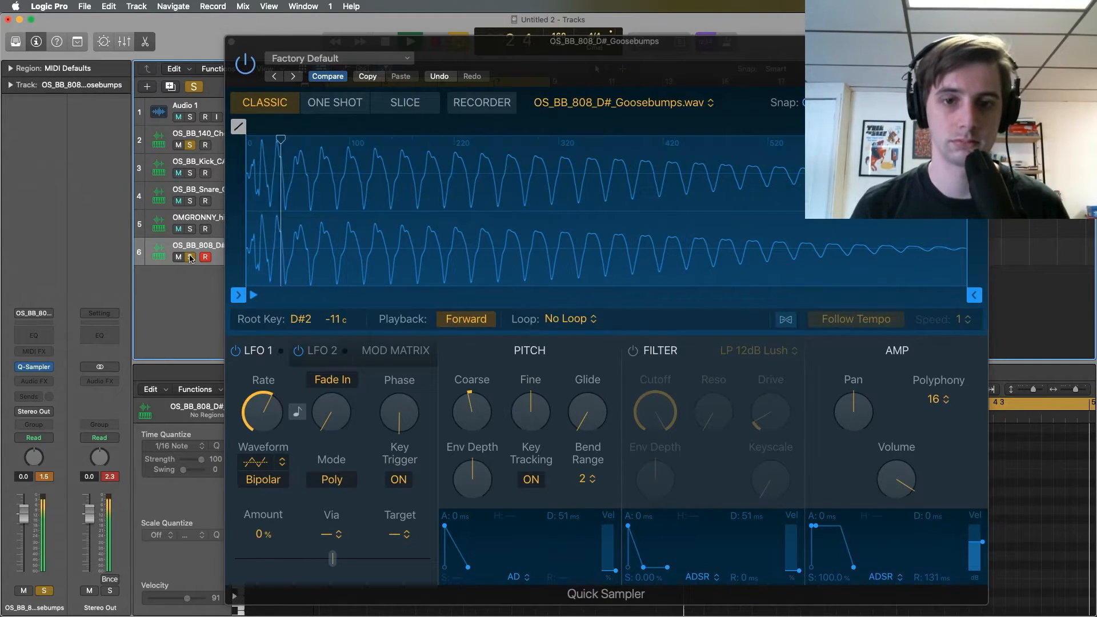
key("space")
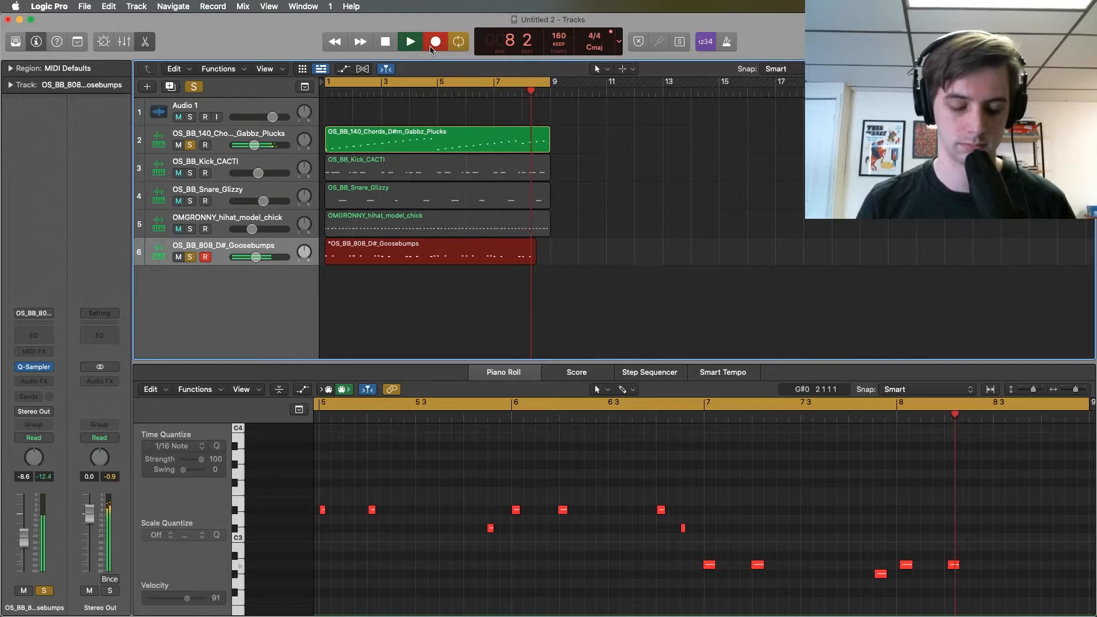
left_click(430, 45)
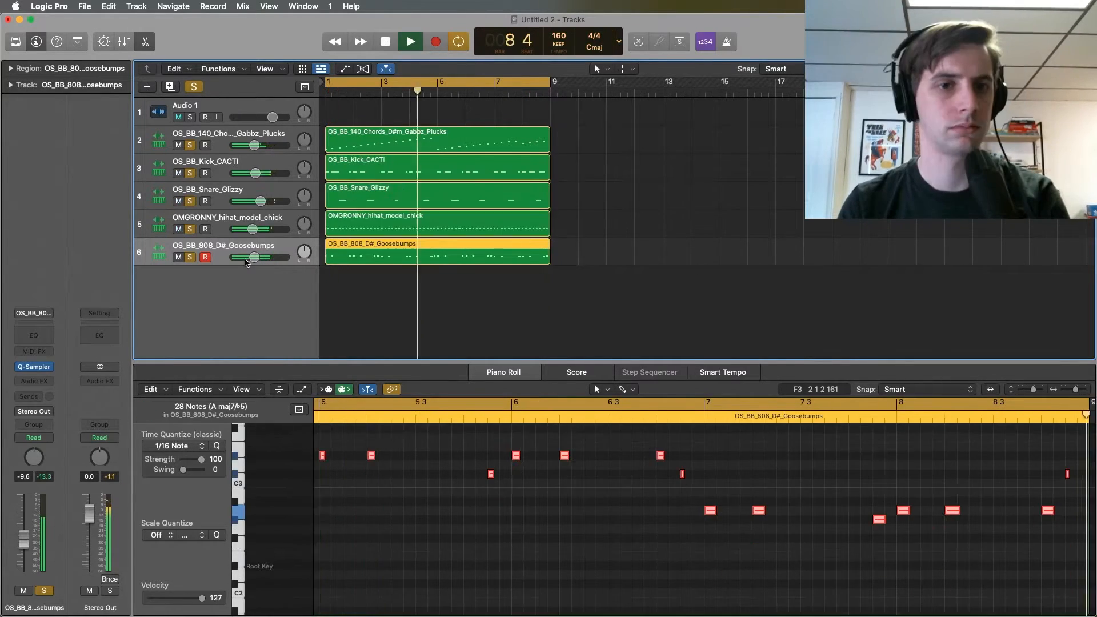
Delete the last kick note at the end of bar 8 in the OS_BB_Kick_CACTI region.
left_click(512, 169)
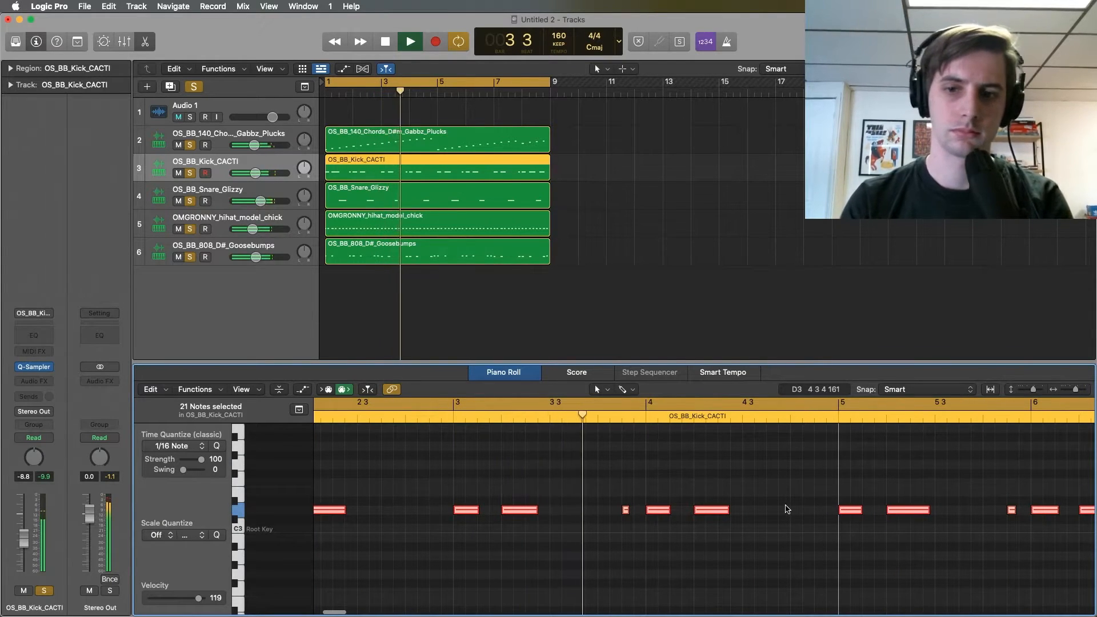
scroll(786, 510, "right", 10)
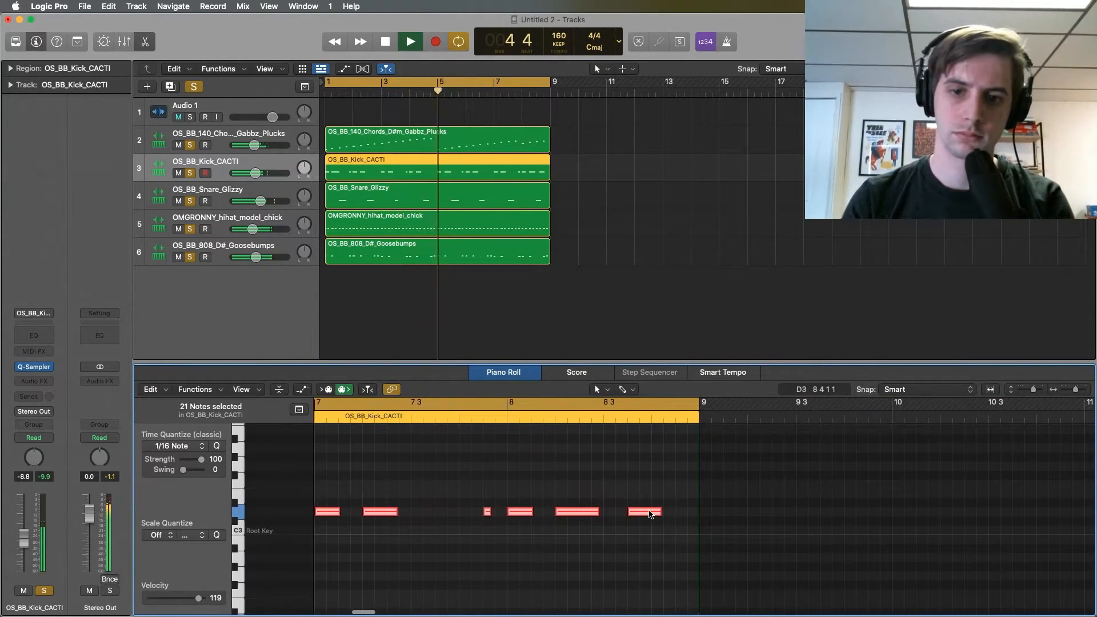
left_click(650, 513)
key("Delete")
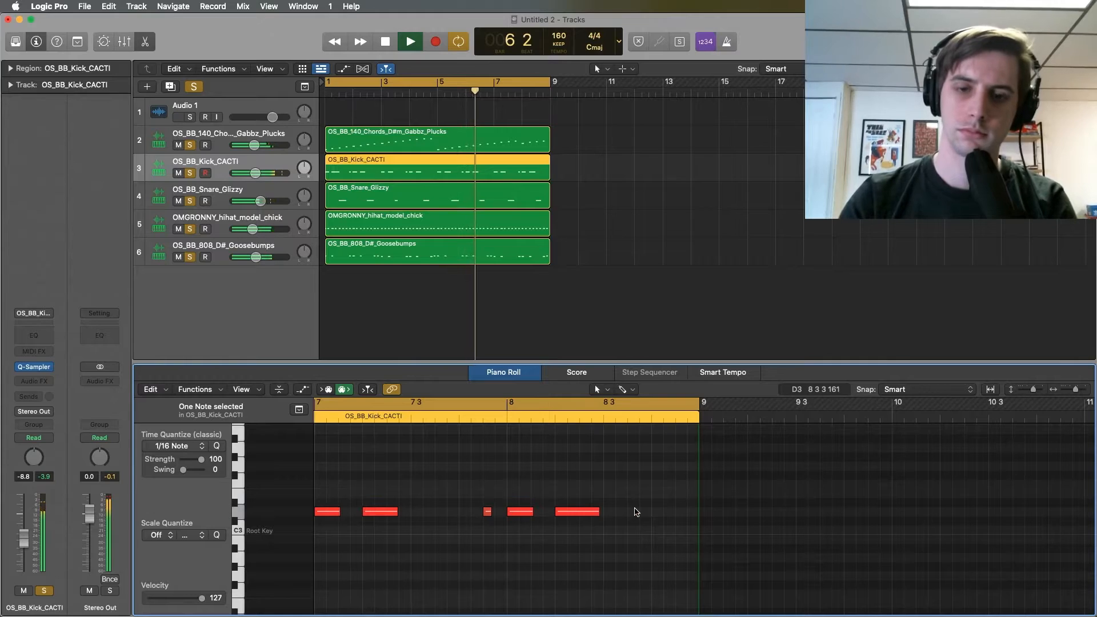
left_click(675, 303)
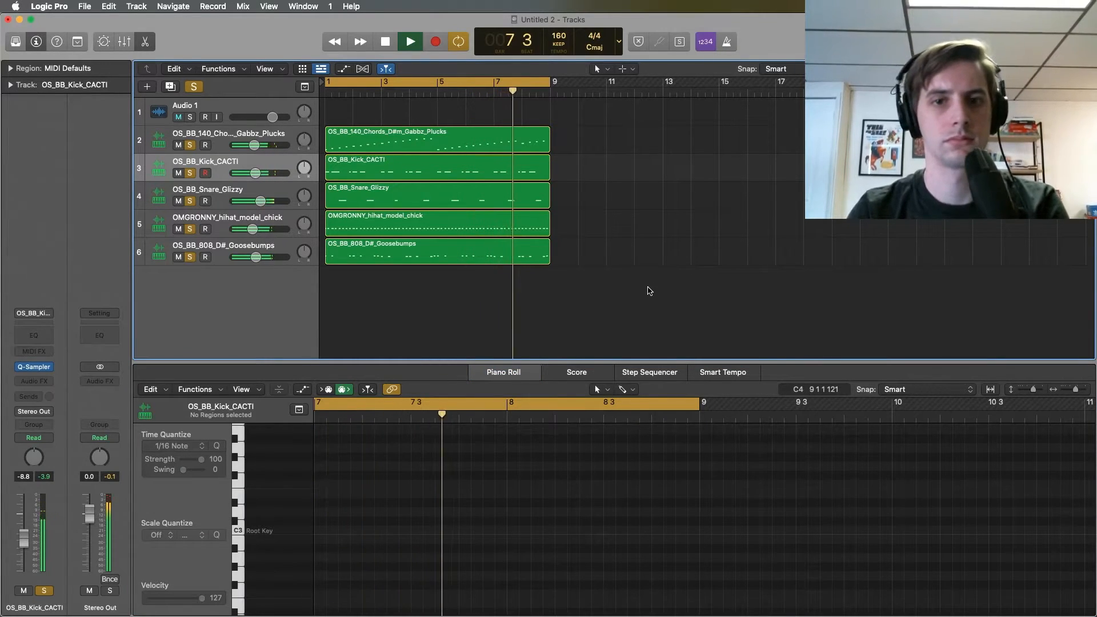
key("super+Right")
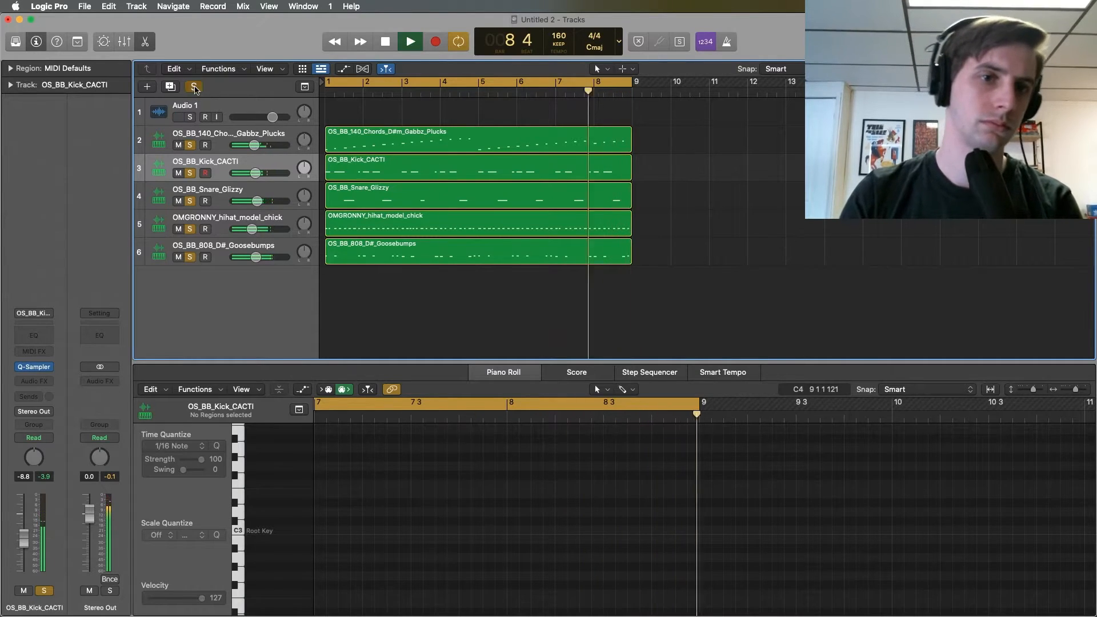
Clear all track solos, stop playback, and set the OS_BB_Snare_Glizzy track volume to -5.7 dB.
left_click(194, 87)
key("space")
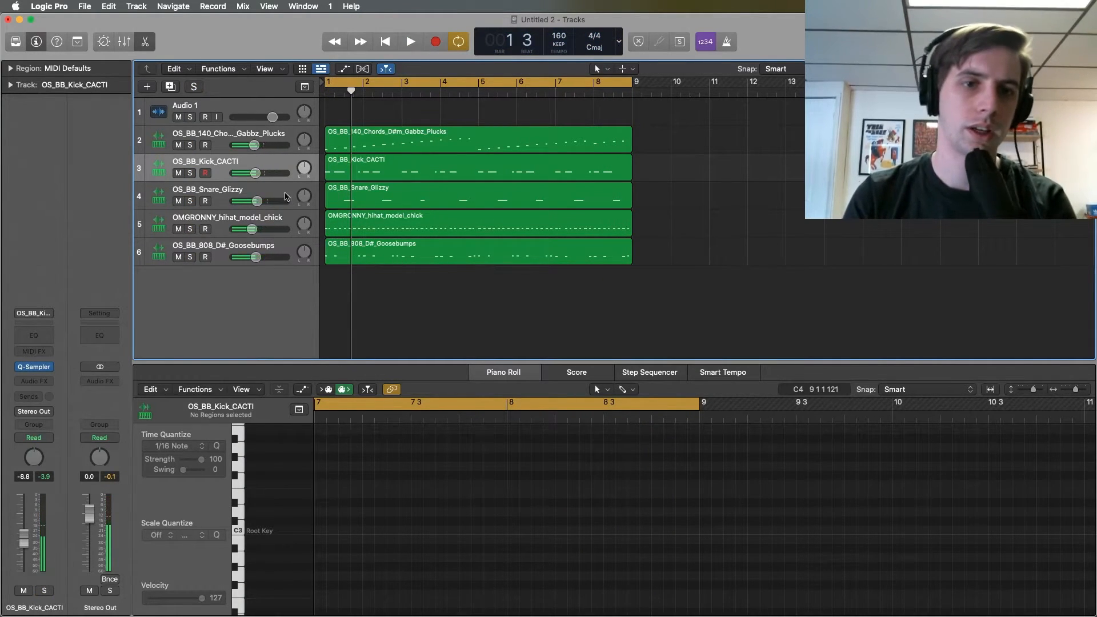
left_click(258, 201)
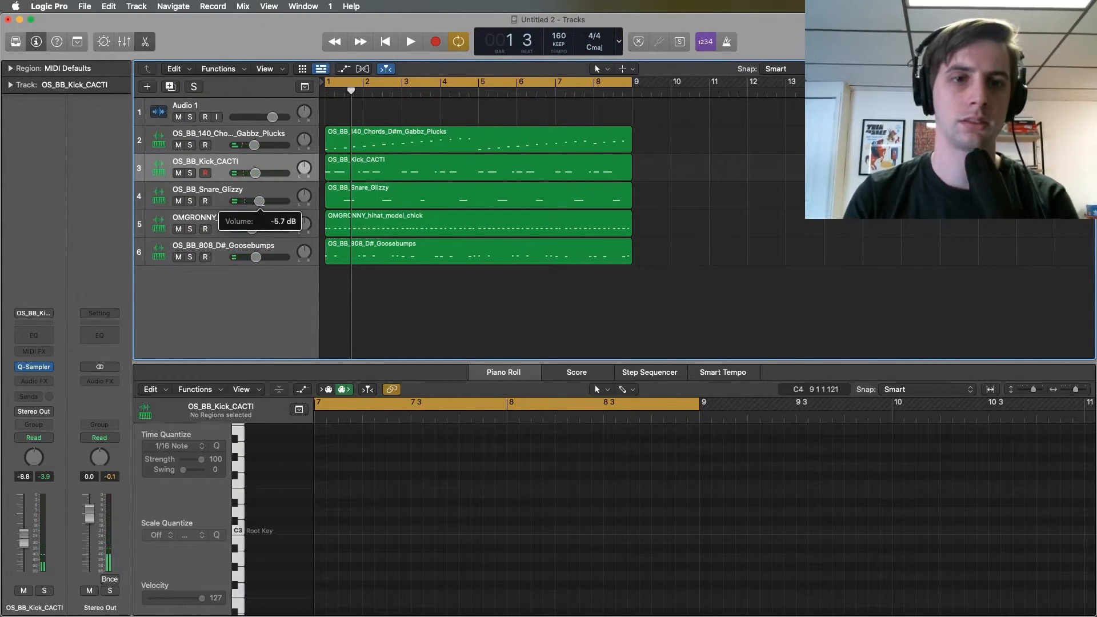
Insert the Slate Digital Virtual Tape Machines plug-in on the Stereo Out channel.
left_click(34, 381)
mouse_move(104, 607)
mouse_move(205, 548)
mouse_move(299, 552)
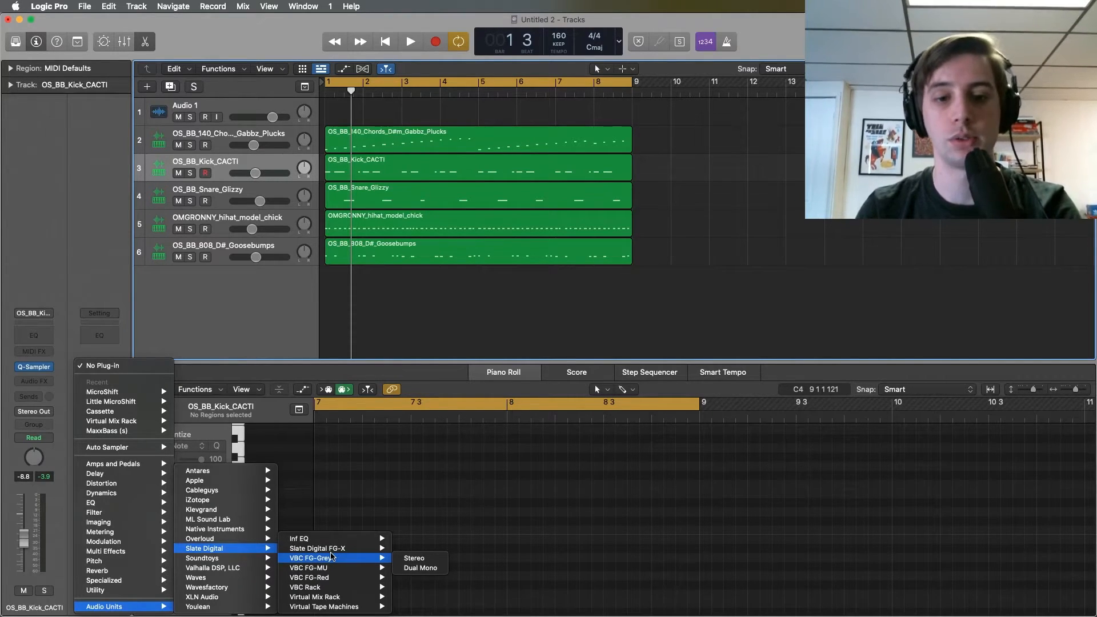
mouse_move(353, 571)
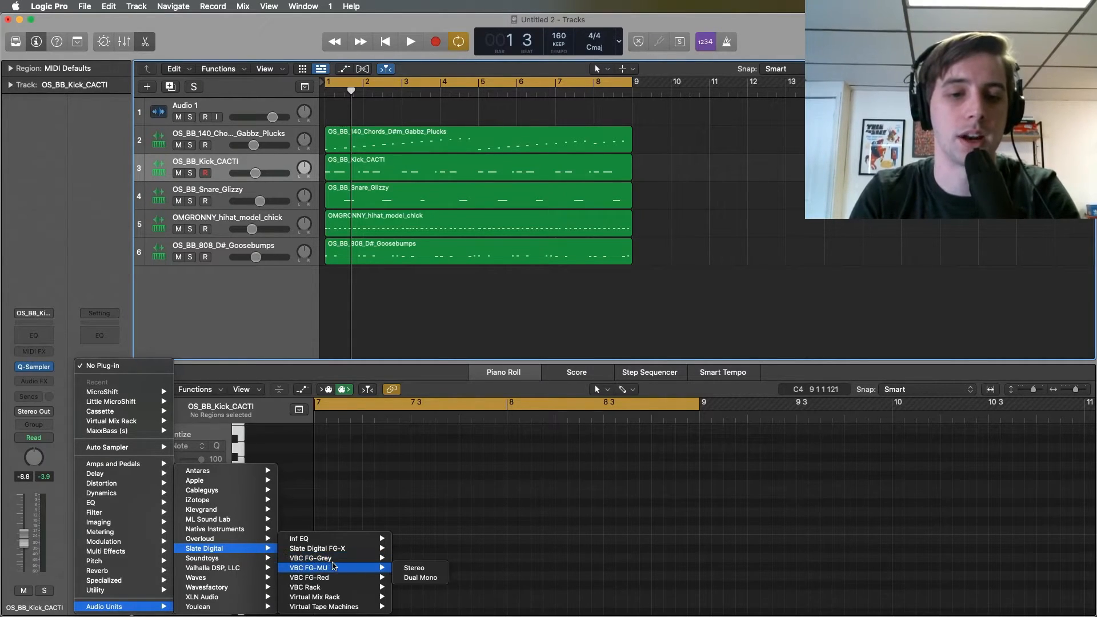
mouse_move(354, 607)
left_click(439, 598)
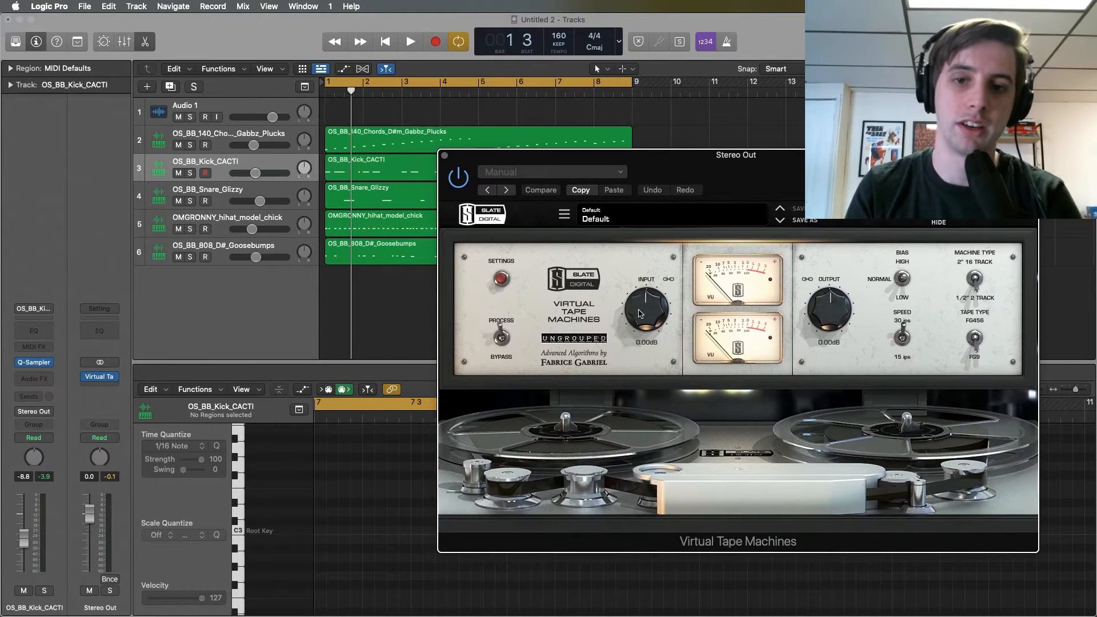
Lower the Virtual Tape Machines input to -11.7 dB with linked output while the beat plays, close the plug-in, and stop playback.
left_click_drag(640, 313, 640, 325)
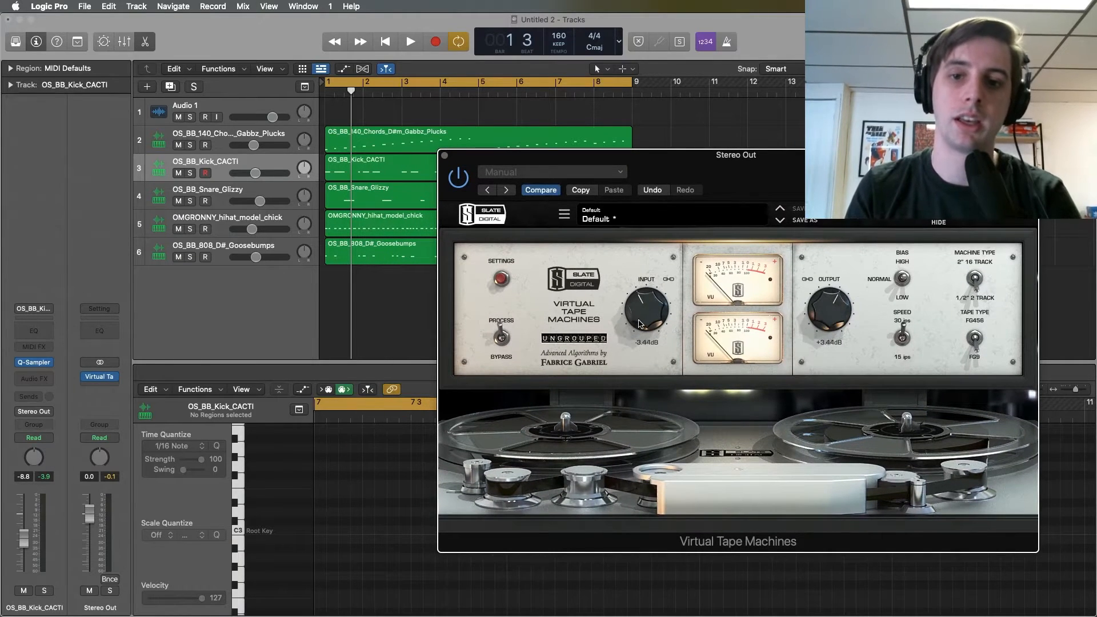
left_click_drag(692, 162, 447, 105)
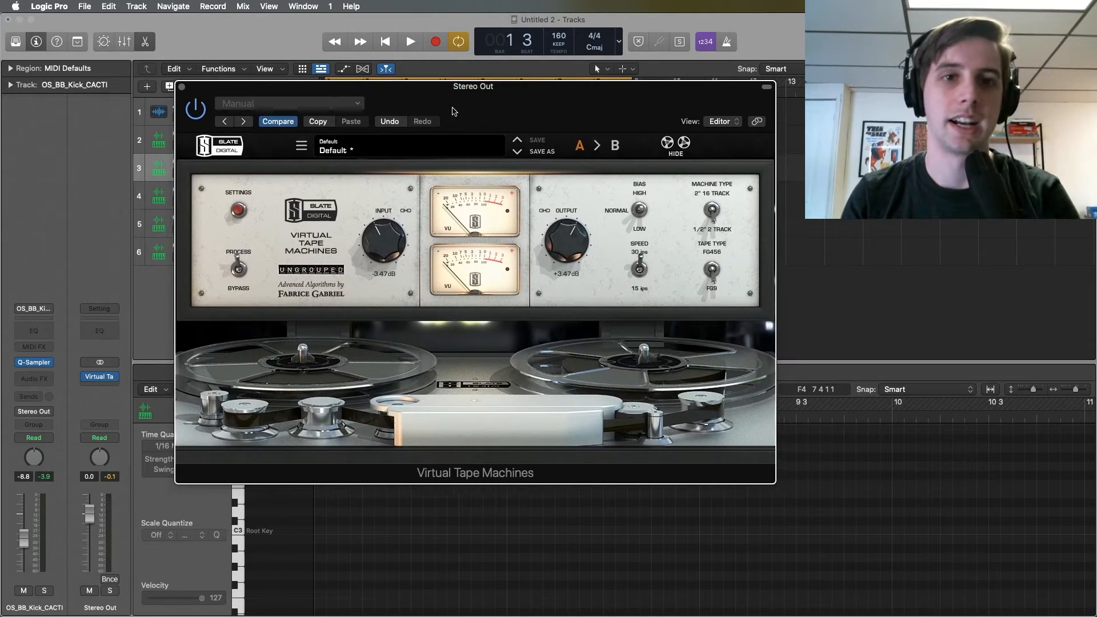
key("space")
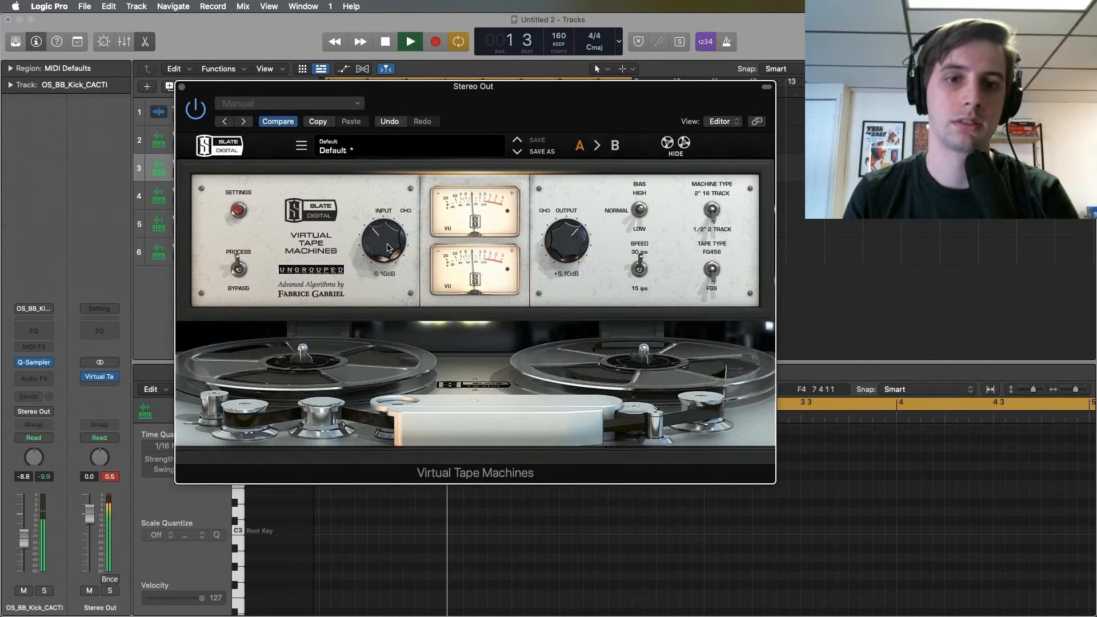
left_click_drag(388, 240, 389, 251)
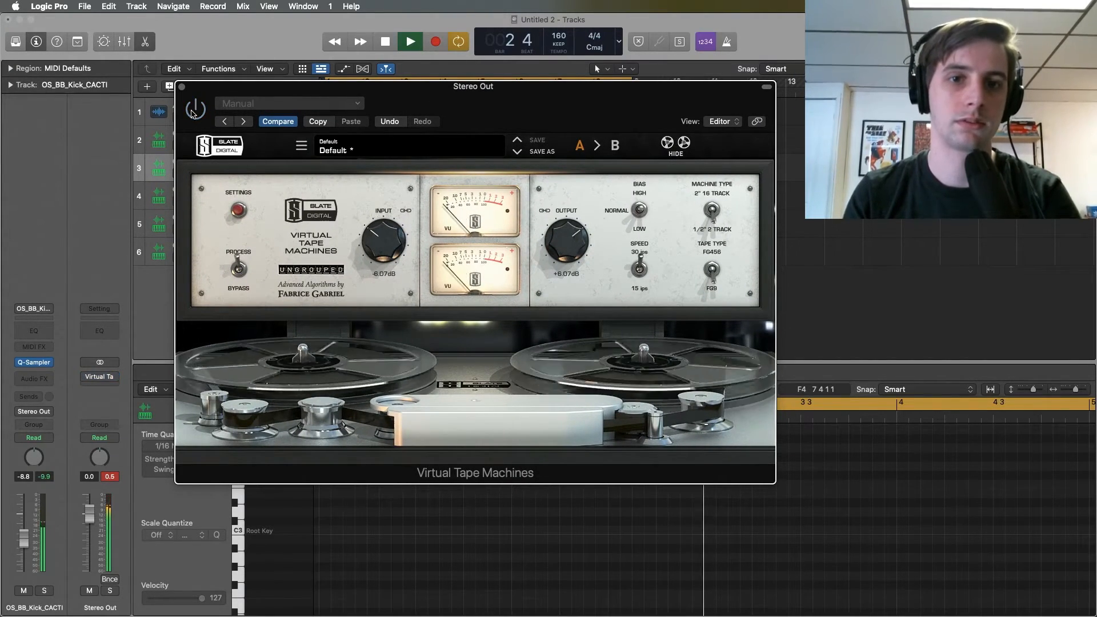
left_click_drag(369, 240, 364, 258)
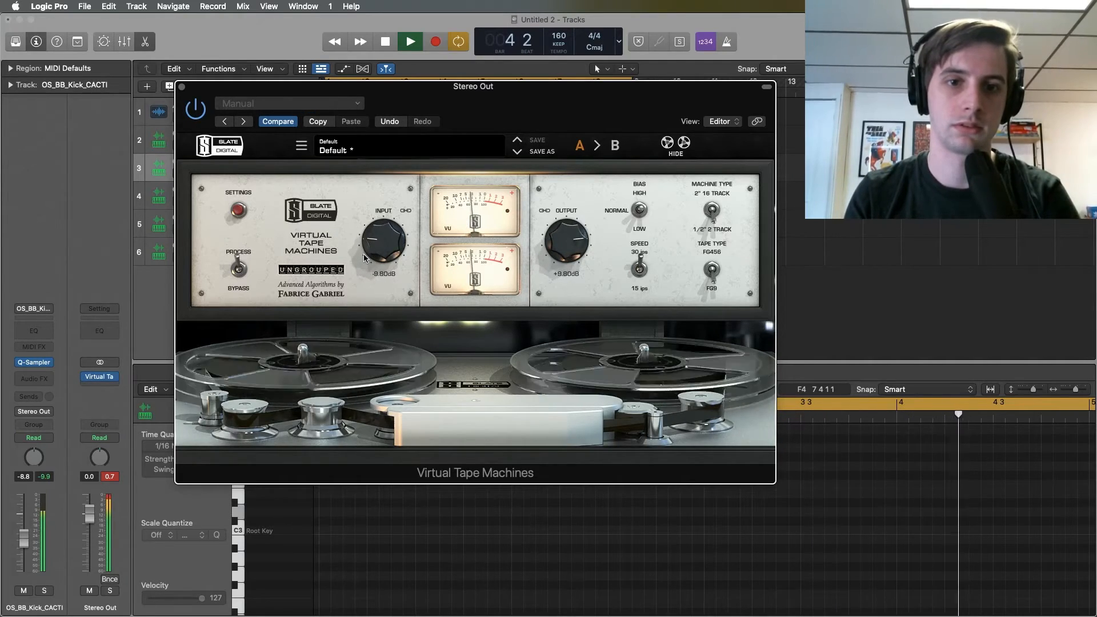
left_click(800, 298)
left_click_drag(398, 245, 398, 253)
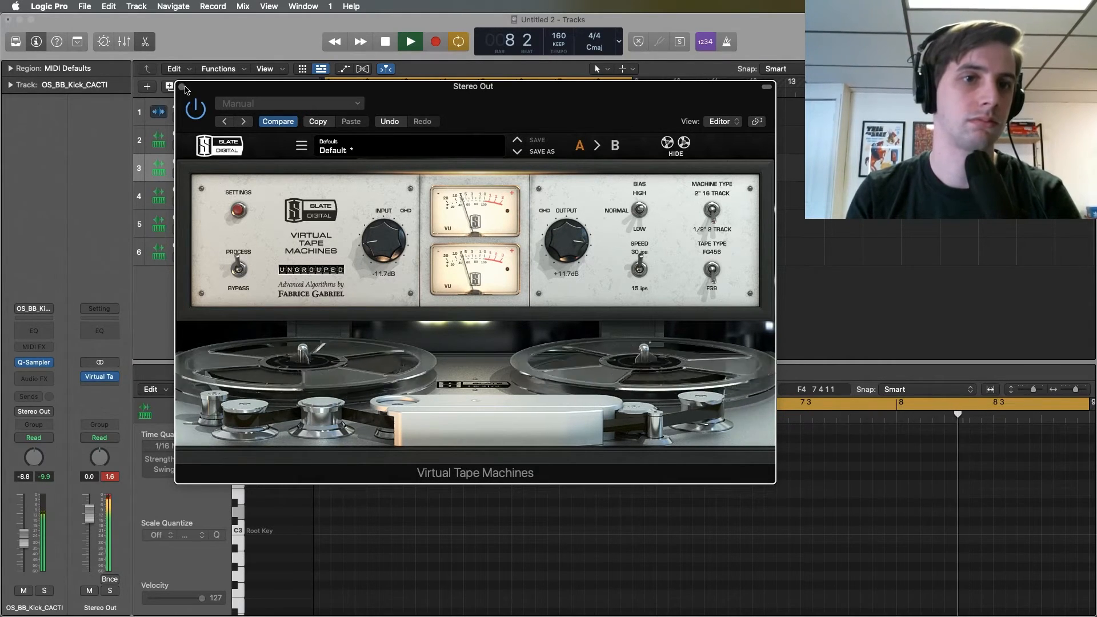
left_click(181, 87)
key("space")
Play the beat from the start, lowering the 808 track volume to -13.2 dB and setting the kick track volume to -8.6 dB.
left_click(231, 252)
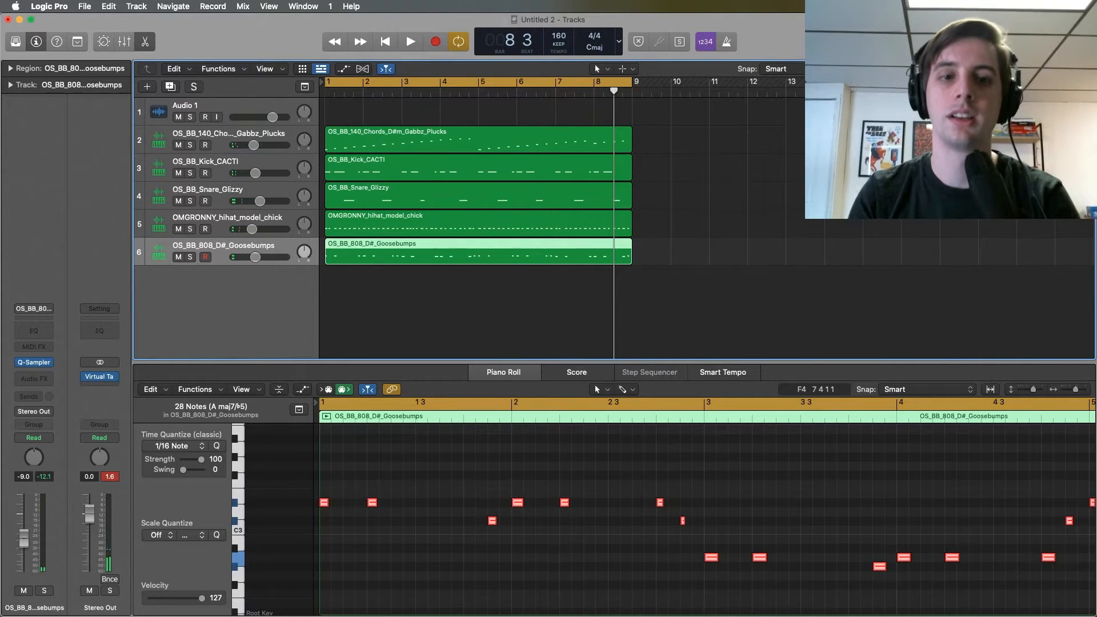
key("Return")
key("space")
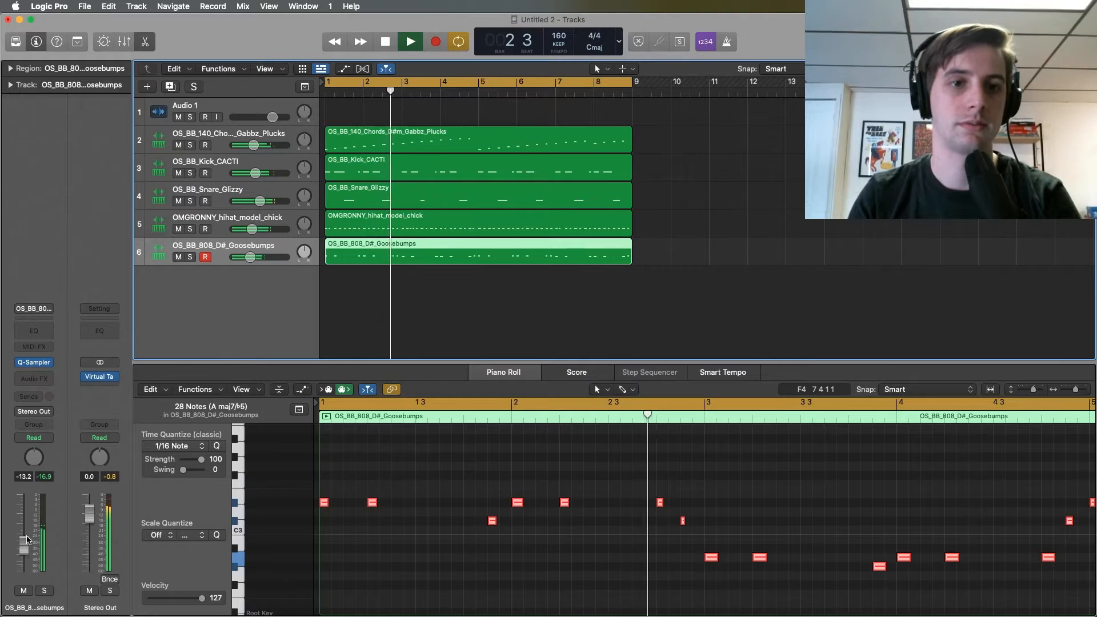
left_click(224, 175)
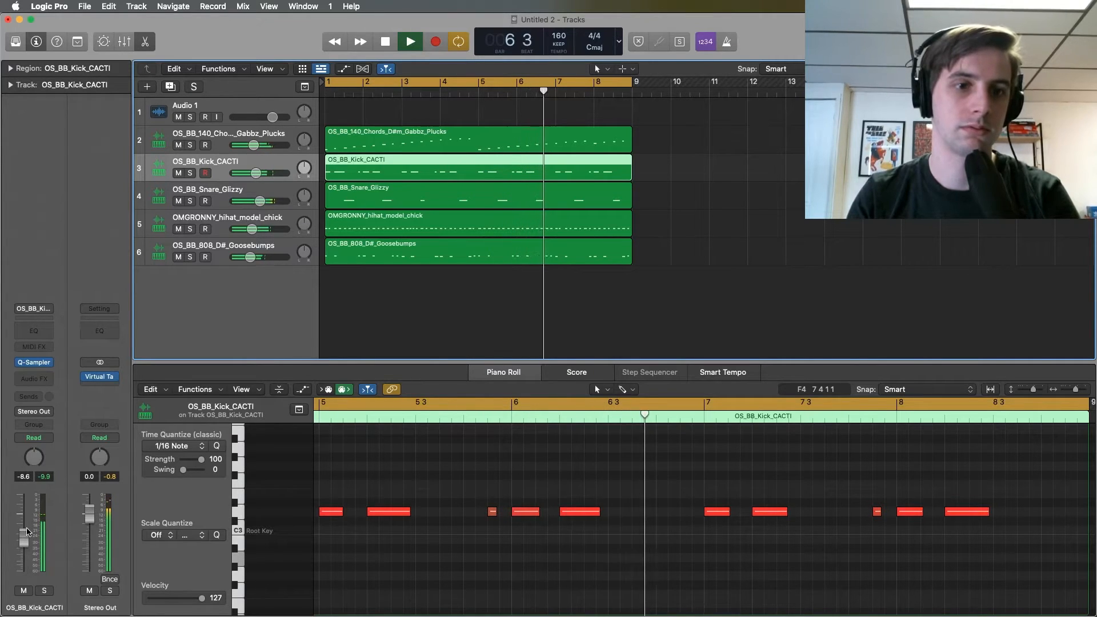
Compare the mix with Virtual Tape Machines bypassed and active during playback, stop, and close the plug-in.
left_click(99, 378)
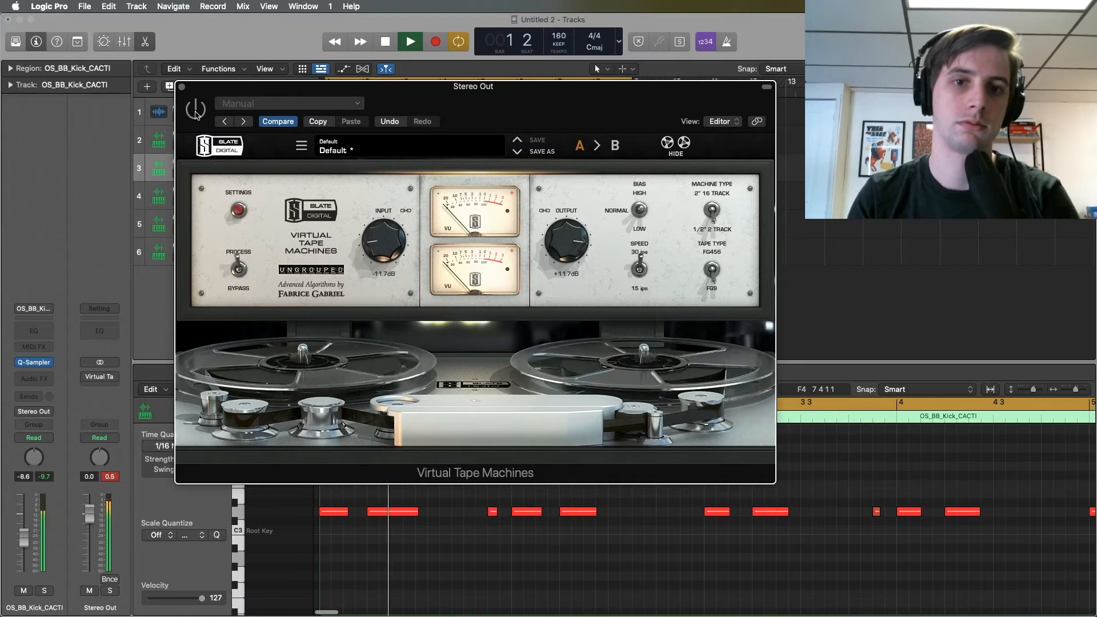
key("space")
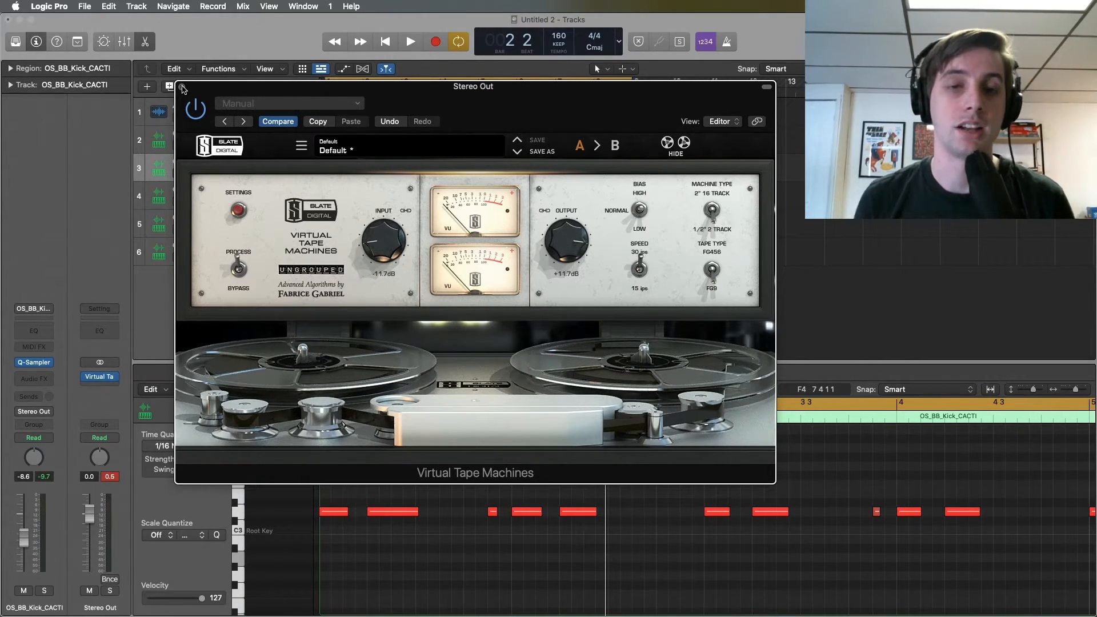
left_click(183, 88)
Insert Virtual Mix Rack on the Stereo Out channel, load the Beat Buss preset, and reposition the plug-in window.
left_click(106, 367)
mouse_move(206, 349)
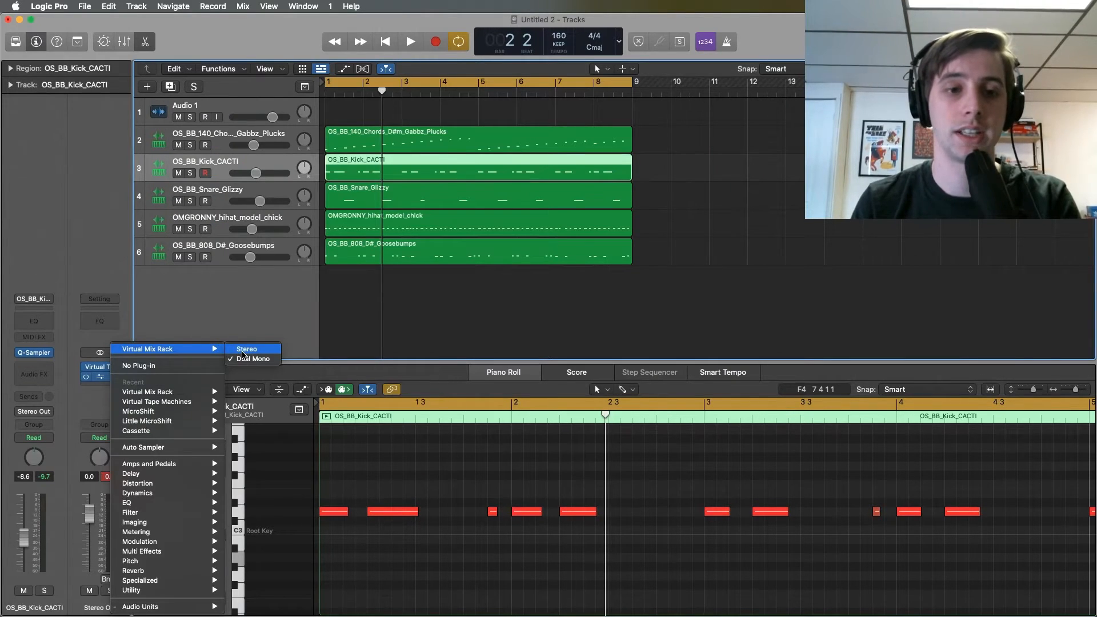
left_click(246, 355)
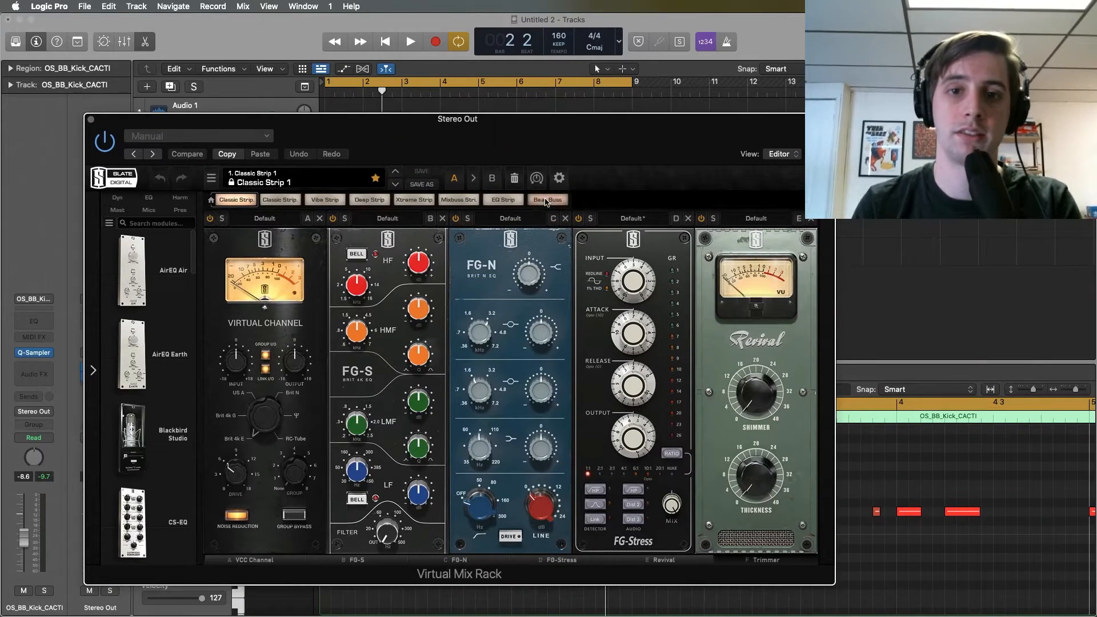
left_click(547, 200)
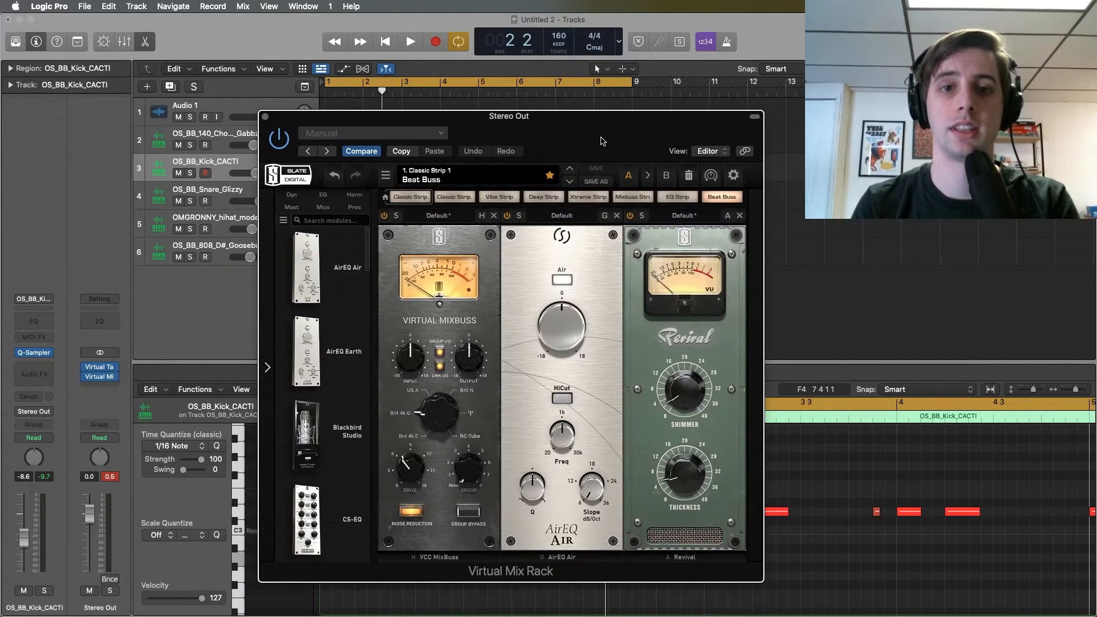
left_click_drag(601, 138, 601, 103)
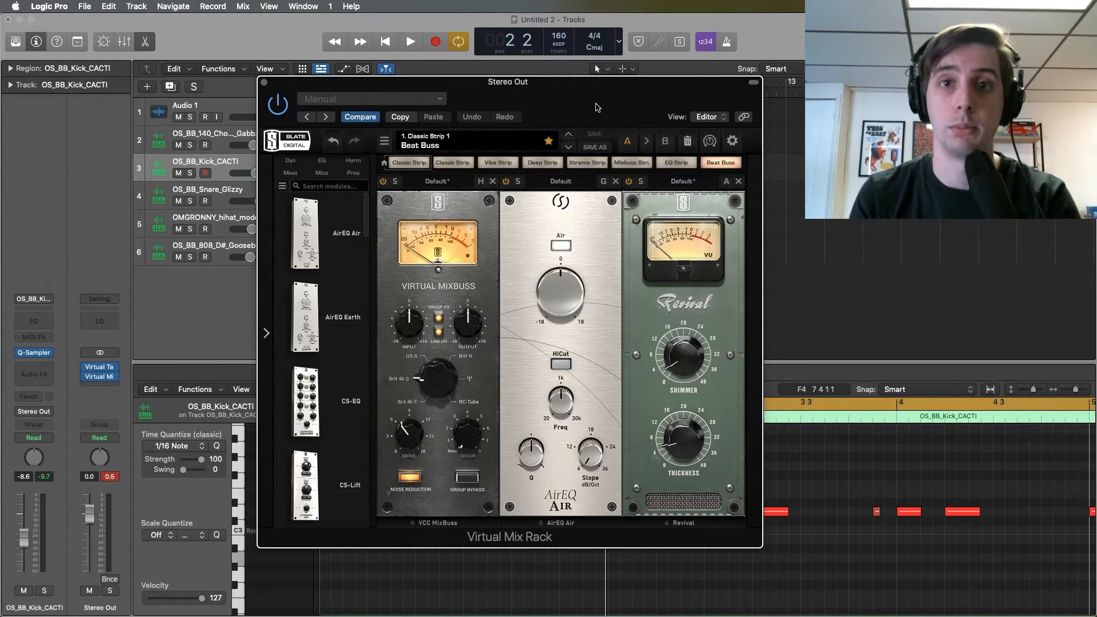
left_click_drag(579, 104, 564, 87)
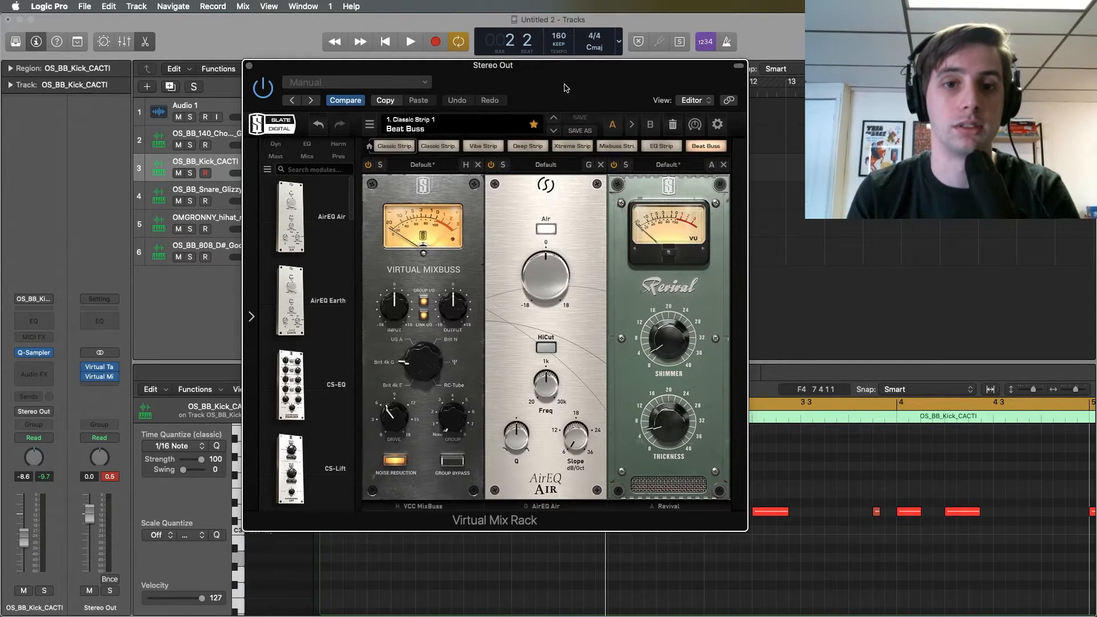
left_click_drag(564, 88, 553, 89)
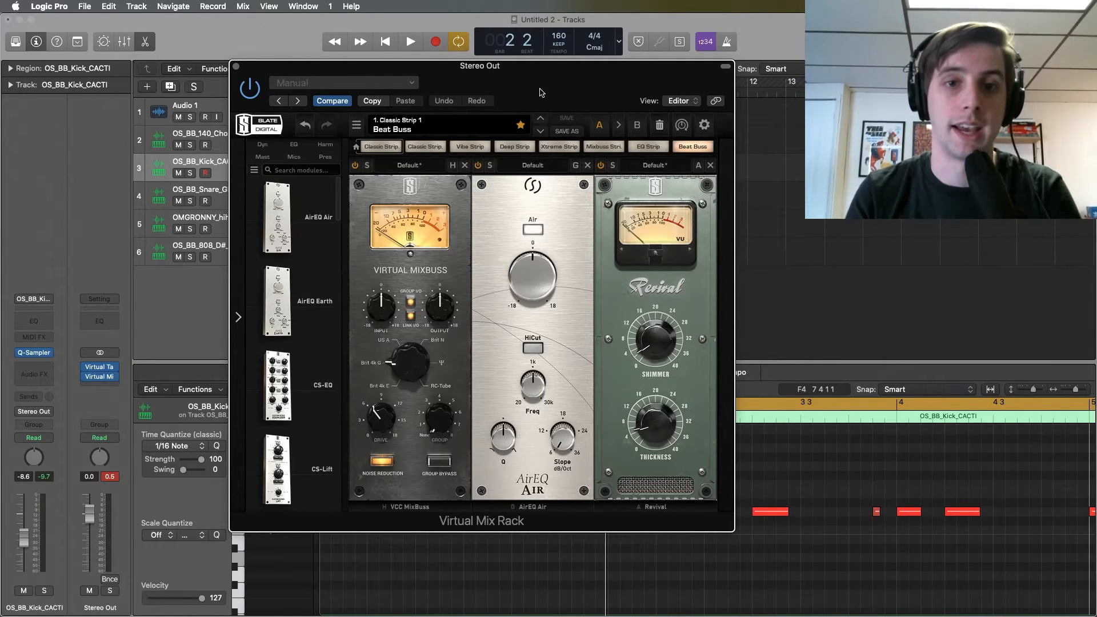
left_click_drag(541, 93, 524, 76)
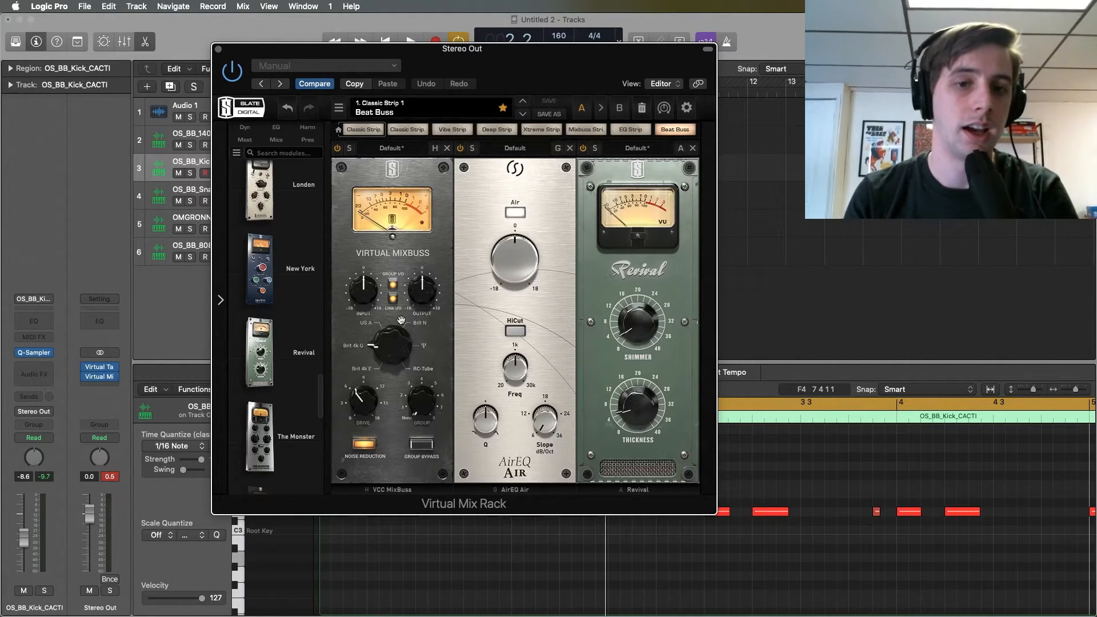
Try the Virtual Mixbuss console selector, return it to Brit 4k G, and turn the drive fully down.
left_click_drag(395, 351, 389, 298)
left_click_drag(388, 357, 380, 333)
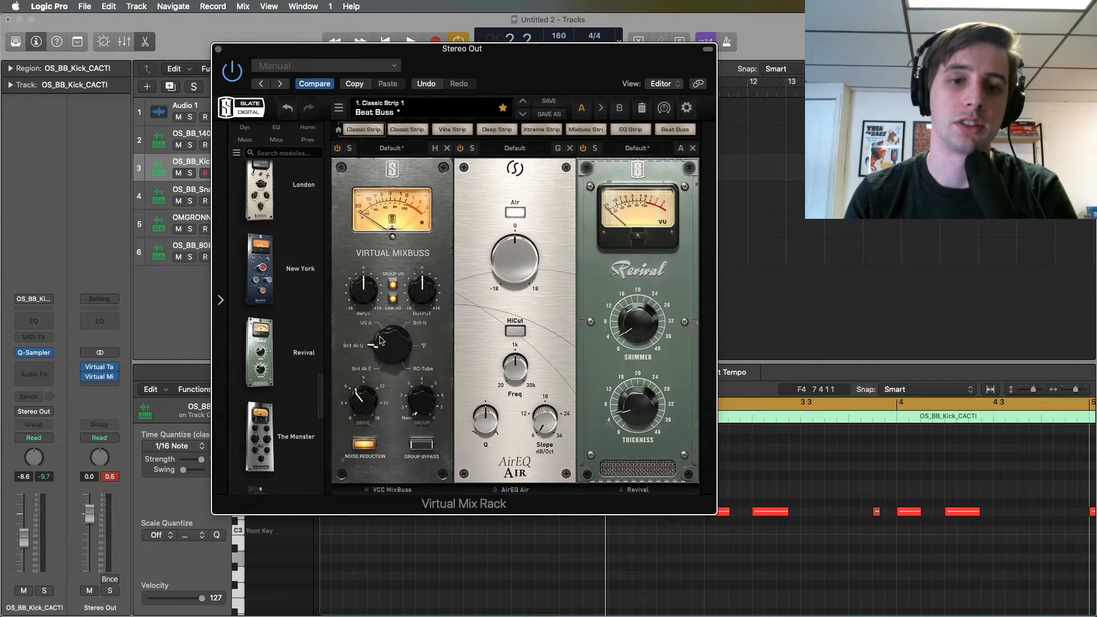
left_click_drag(391, 341, 388, 353)
left_click_drag(363, 399, 359, 451)
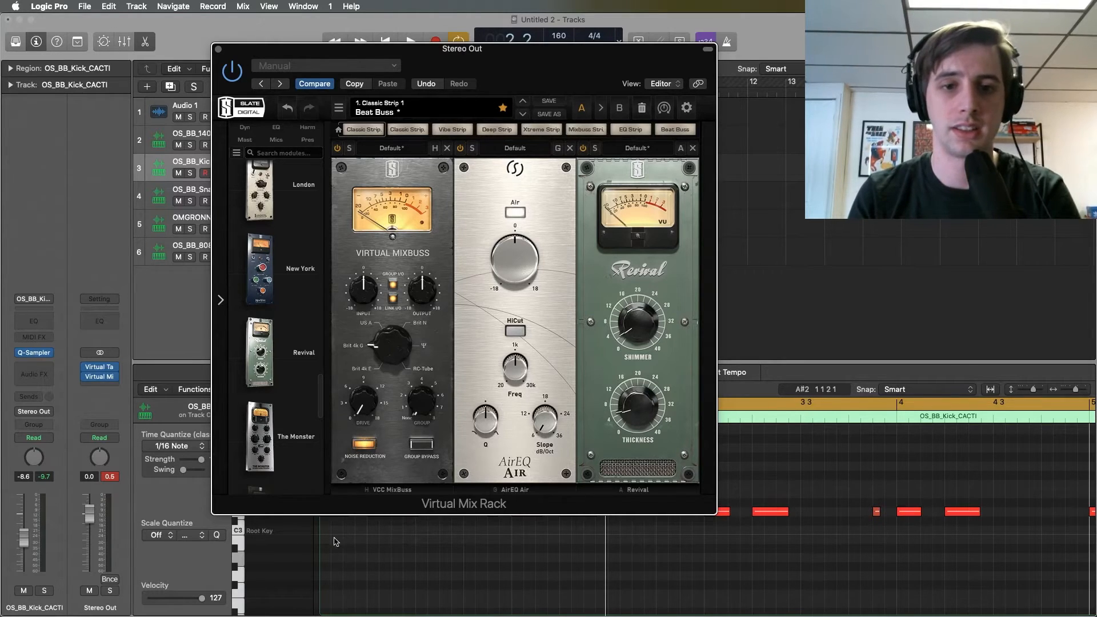
During playback, lower the Virtual Mixbuss input to about -9.7 dB with linked output and switch the console model to US A.
key("space")
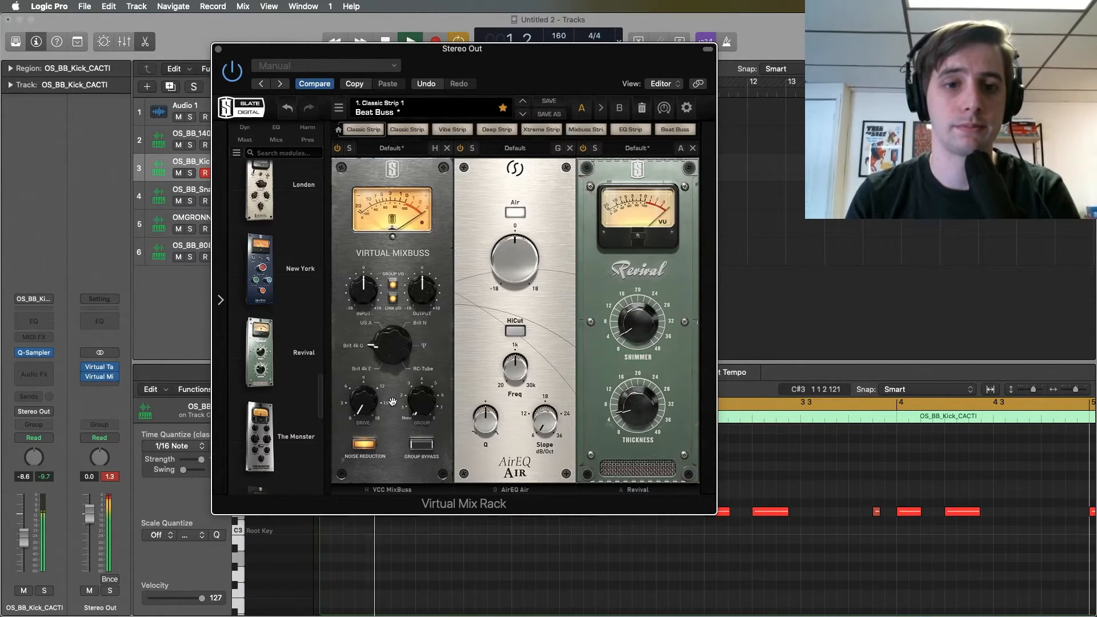
left_click_drag(366, 285, 371, 326)
key("space")
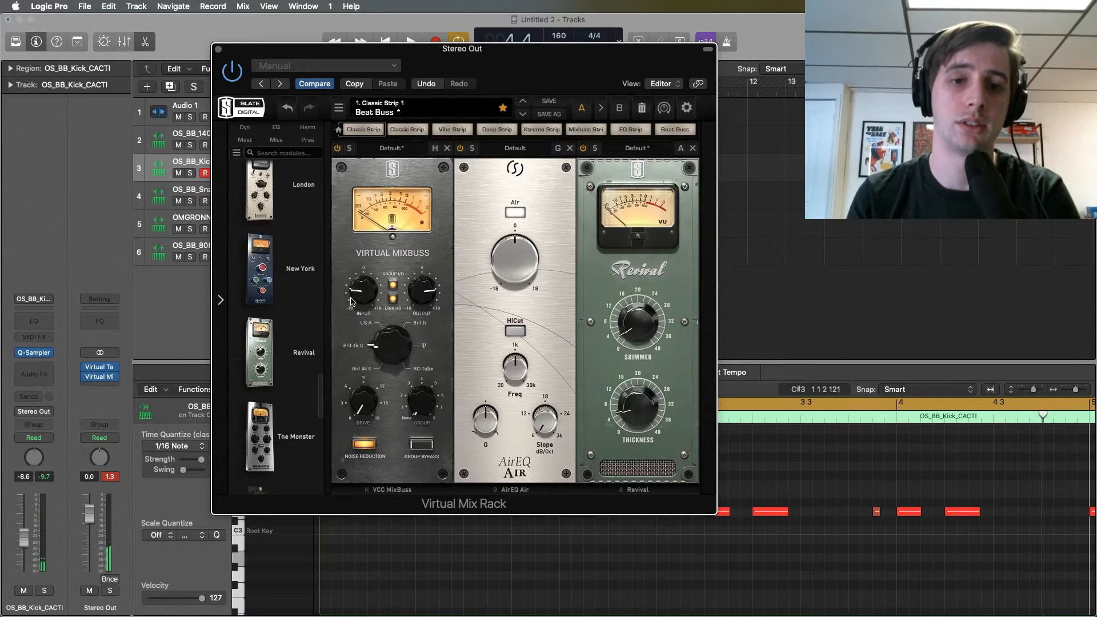
mouse_move(356, 295)
key("space")
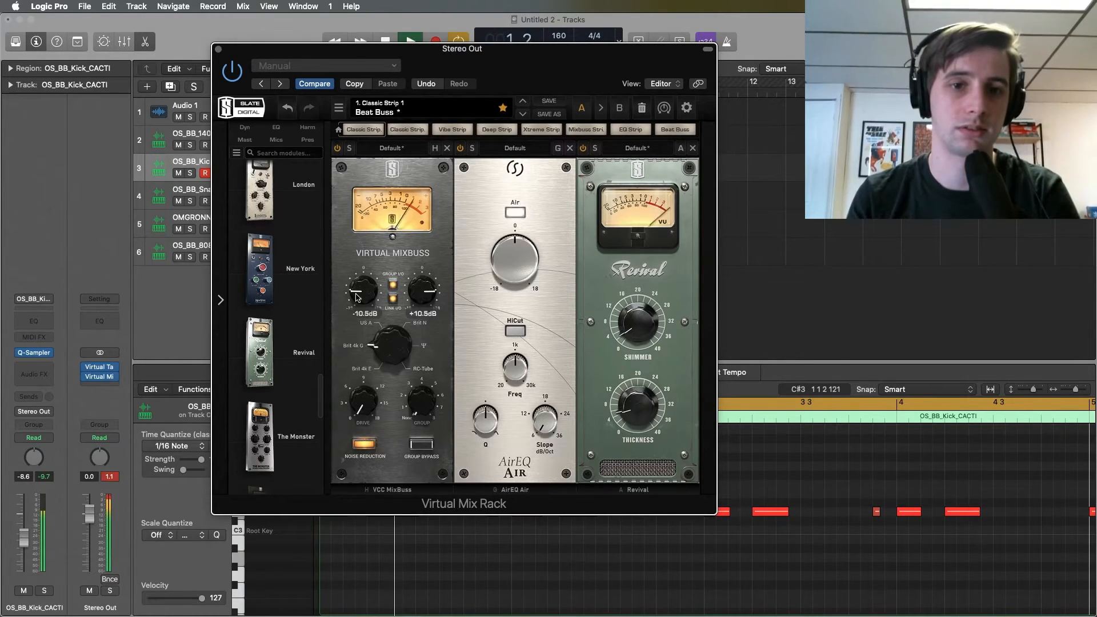
left_click_drag(356, 296, 357, 293)
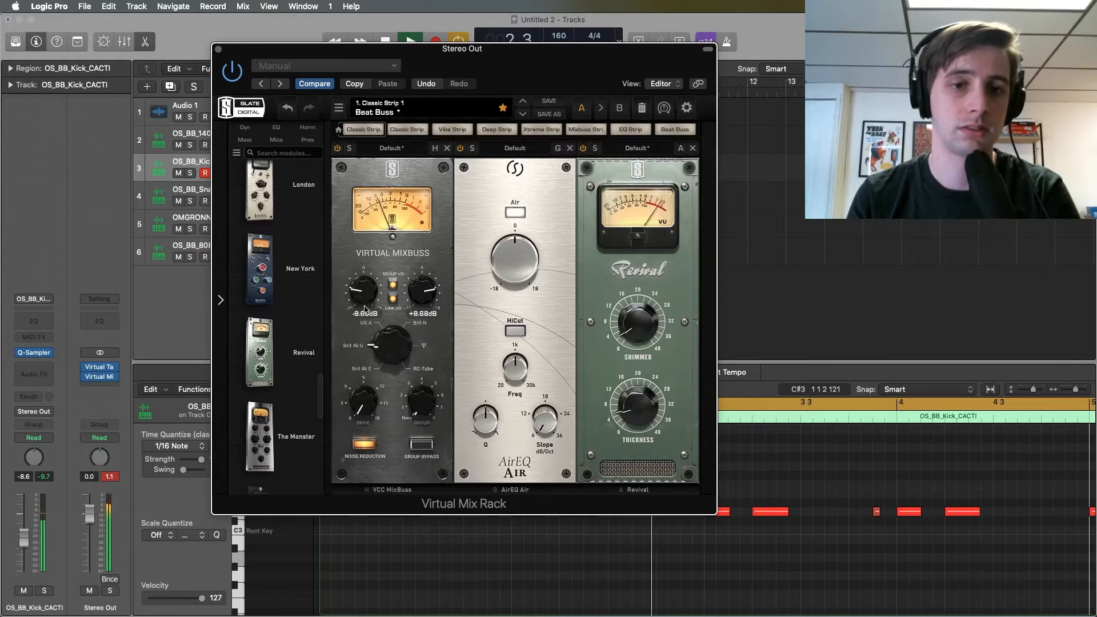
left_click_drag(385, 341, 382, 317)
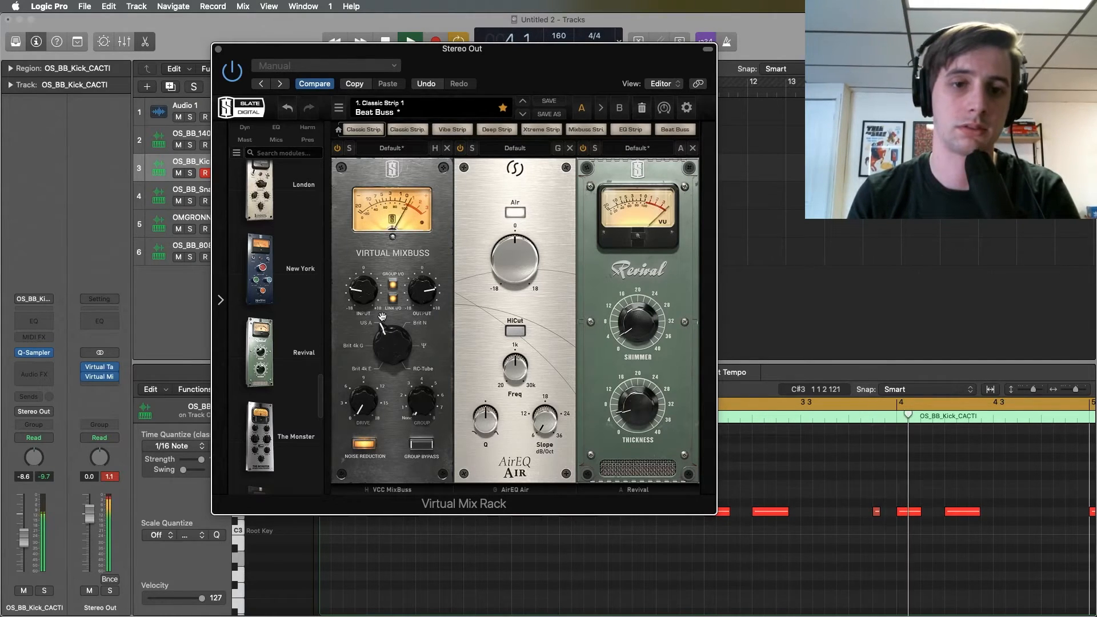
During playback, try Brit N, switch the Virtual Mixbuss console model to Brit 4k E, and set the drive to about 4.28 dB.
left_click_drag(382, 317, 393, 296)
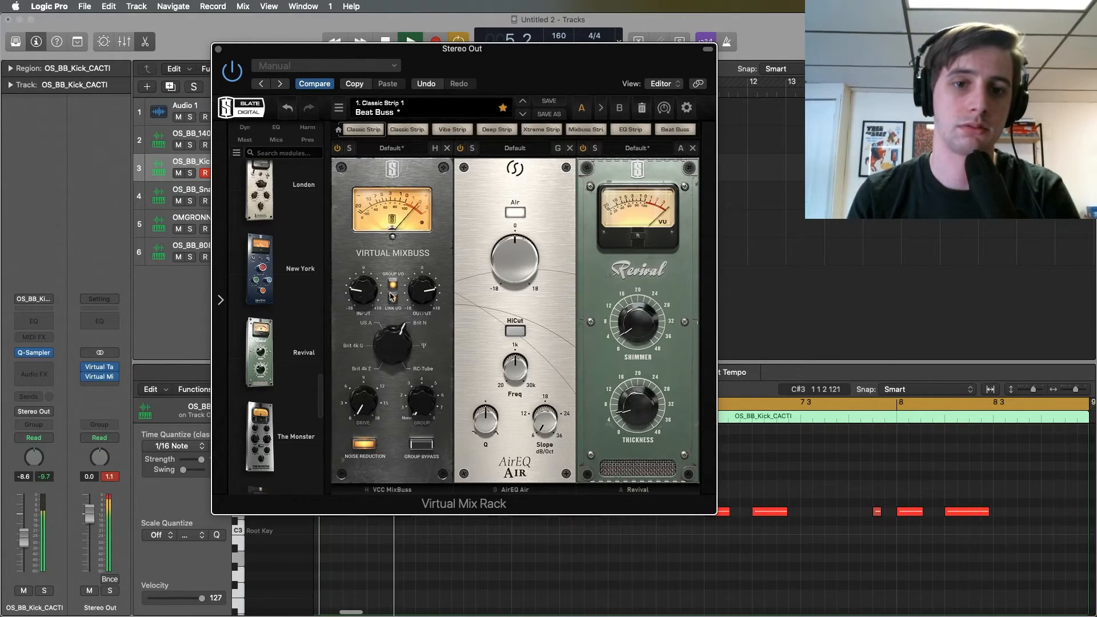
left_click_drag(391, 343, 387, 377)
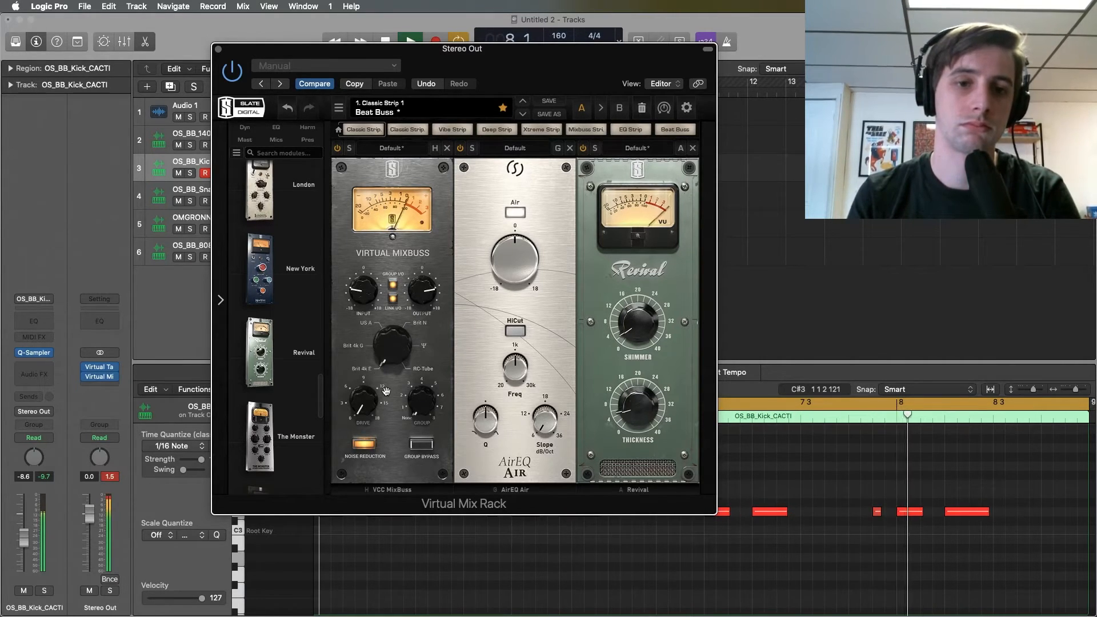
left_click_drag(364, 403, 377, 386)
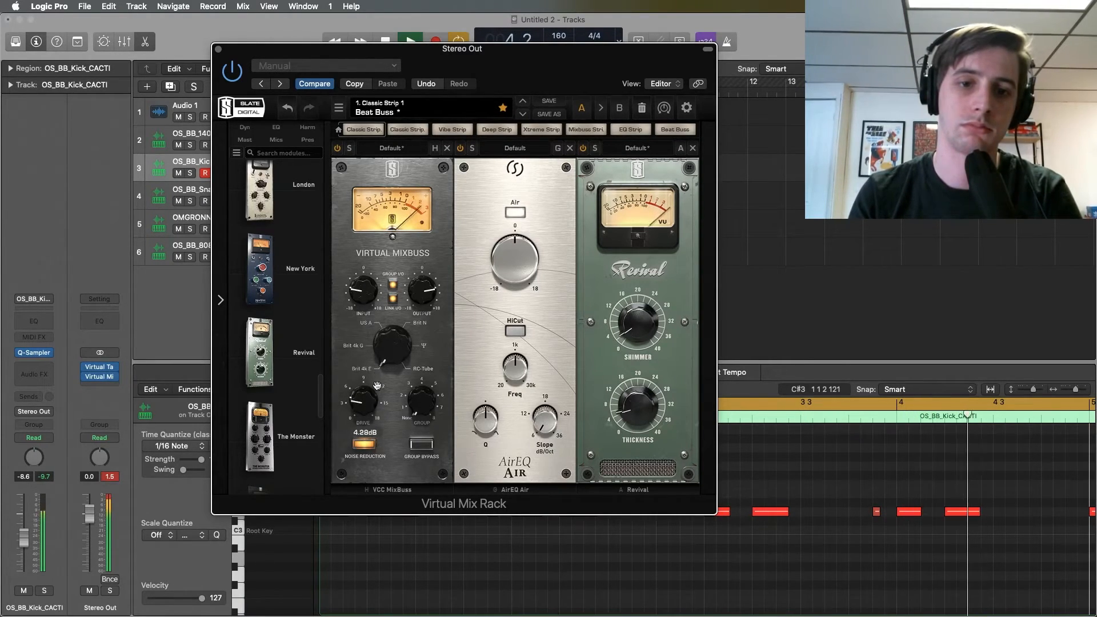
Compare the Virtual Mixbuss module bypassed and active, lower its linked input slightly, and stop playback.
left_click(338, 148)
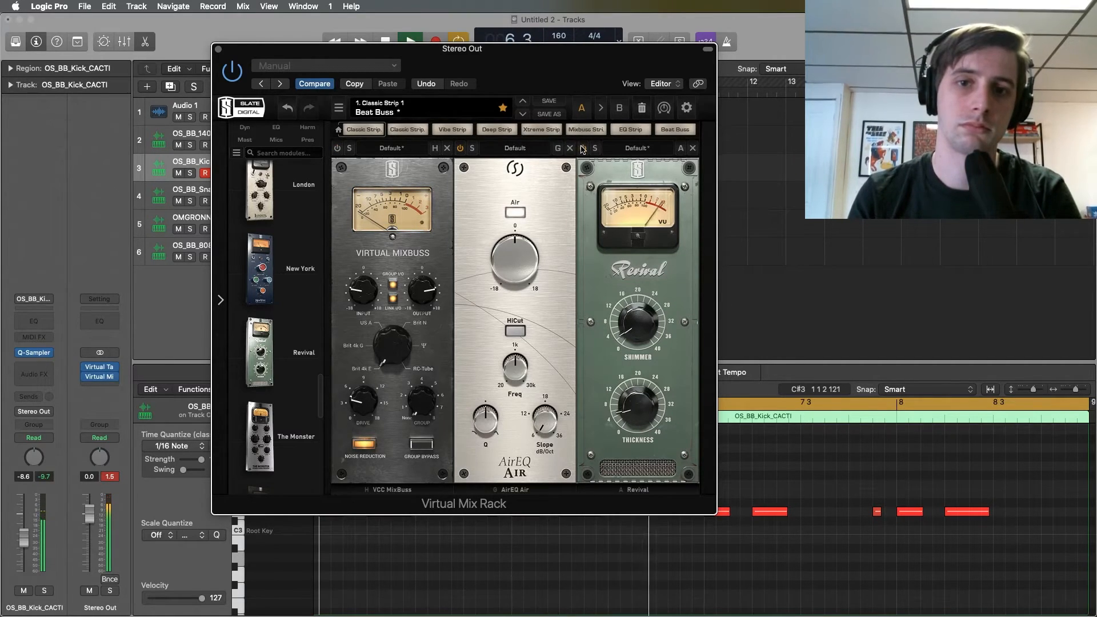
left_click(338, 148)
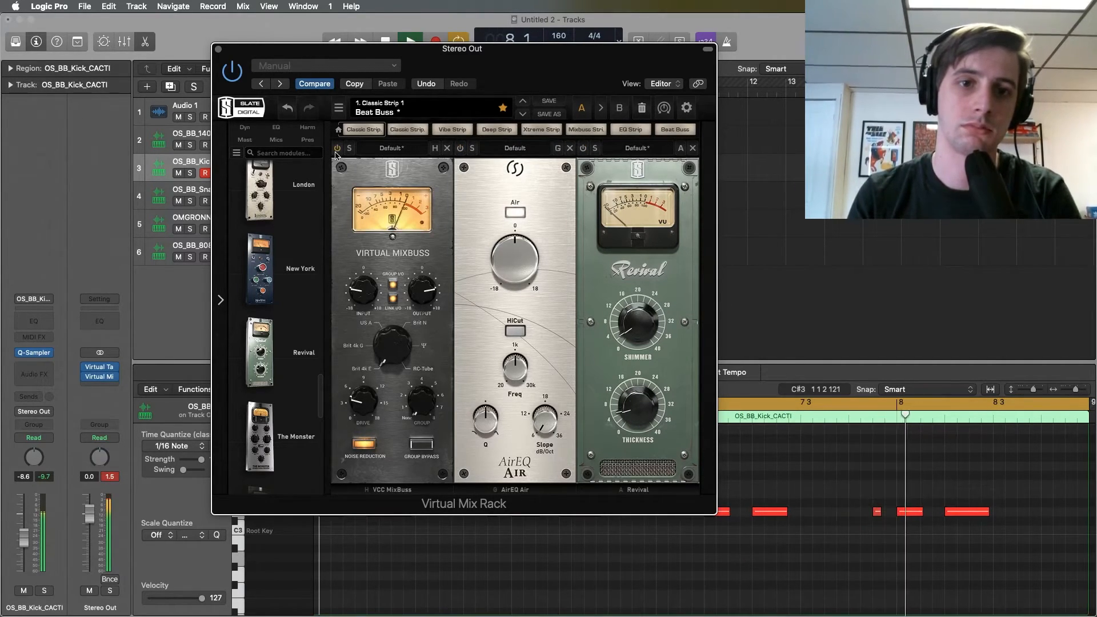
left_click_drag(367, 277, 368, 284)
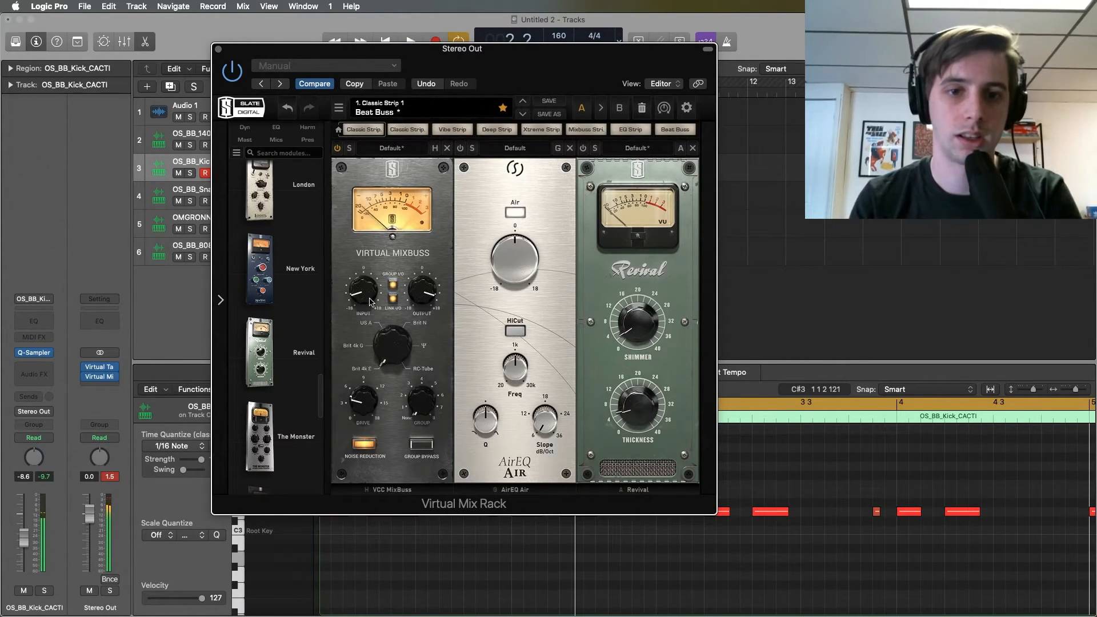
mouse_move(370, 302)
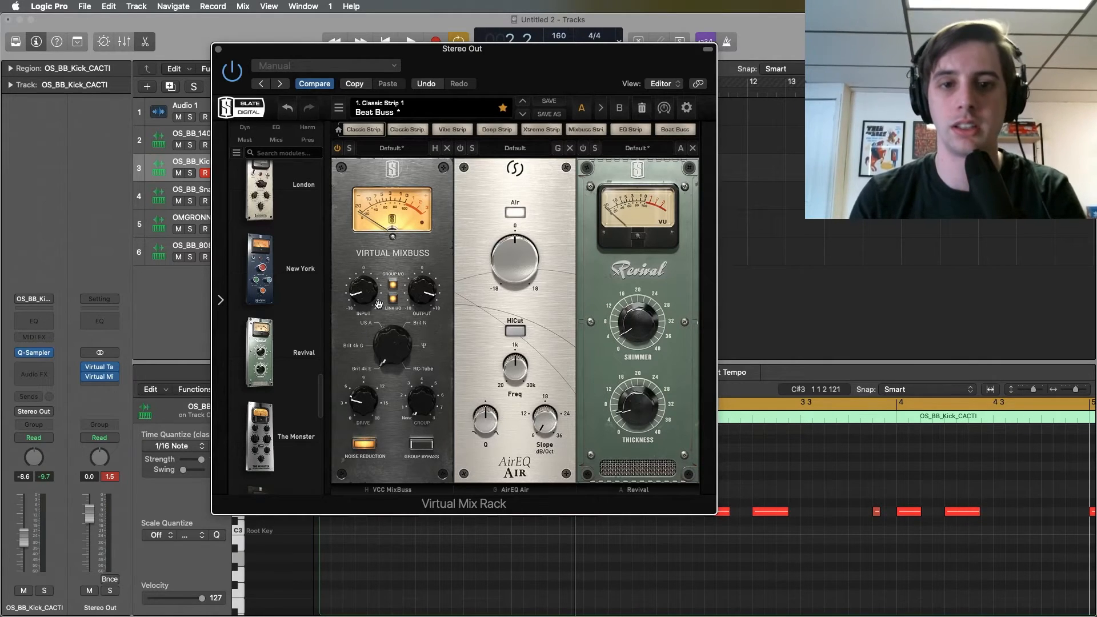
left_click_drag(366, 294, 367, 294)
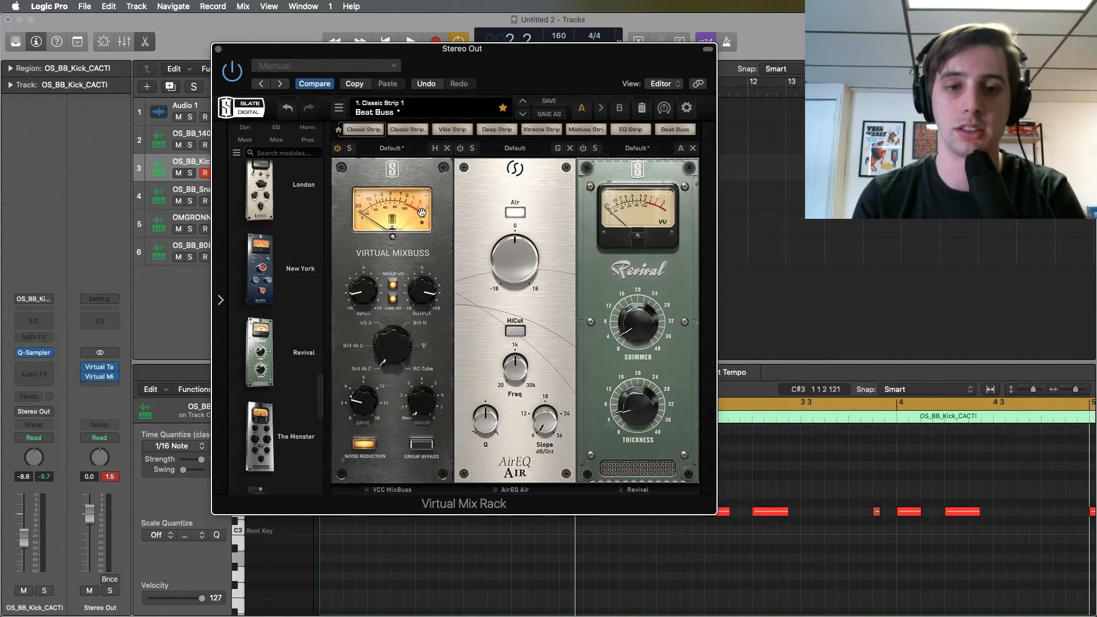
Audition boosting and cutting the AirEQ Air gain during playback, and reset it to 0 dB.
key("space")
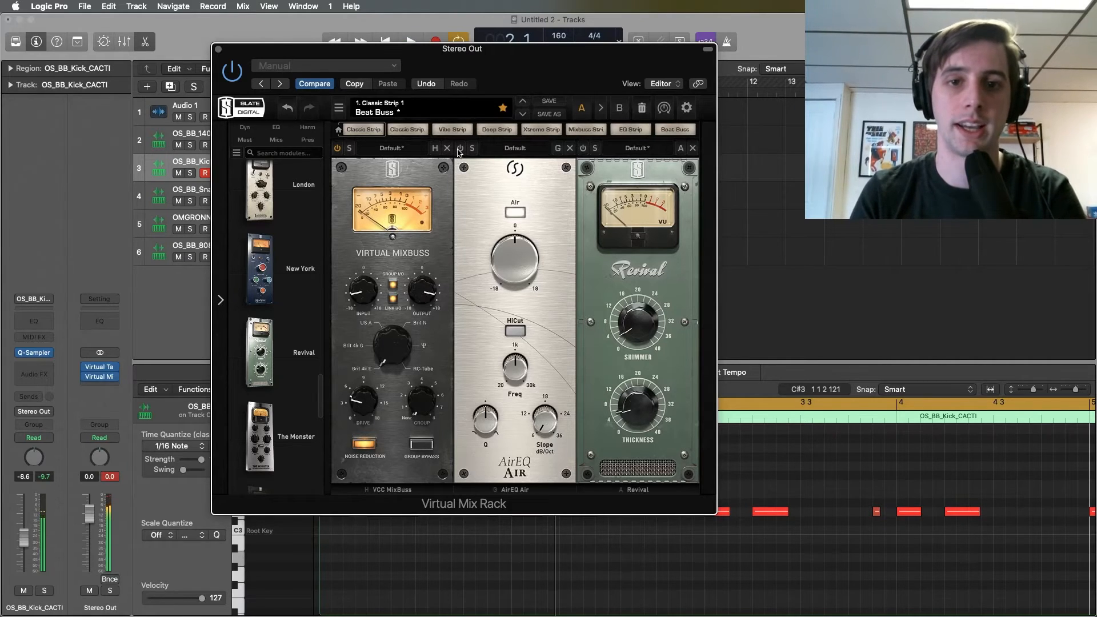
left_click_drag(516, 243, 515, 207)
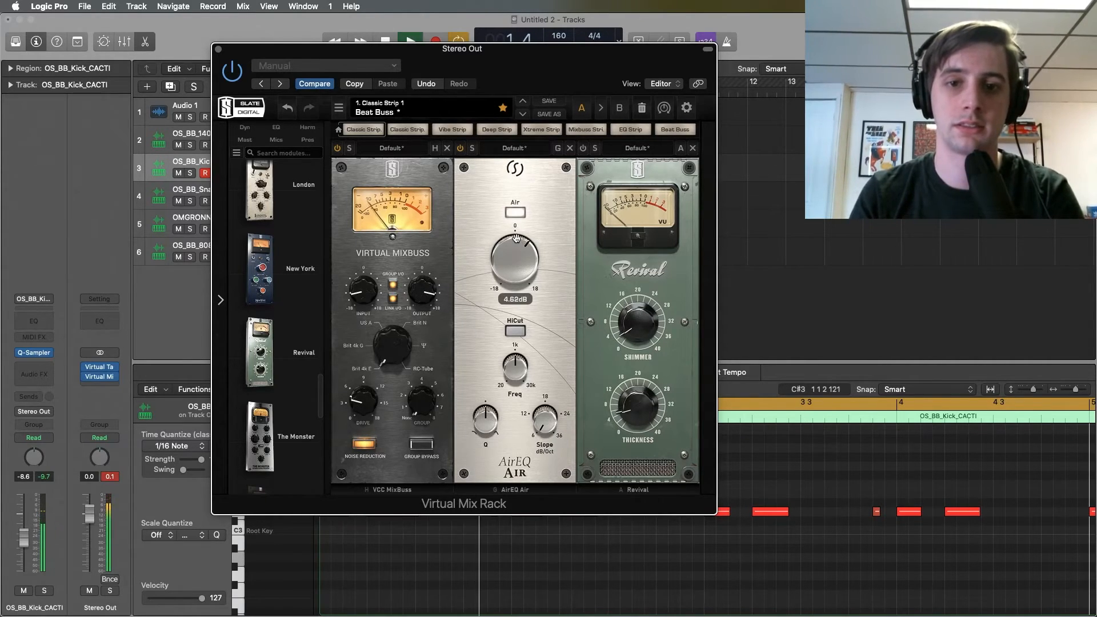
key("space")
left_click_drag(516, 239, 525, 300)
key("space")
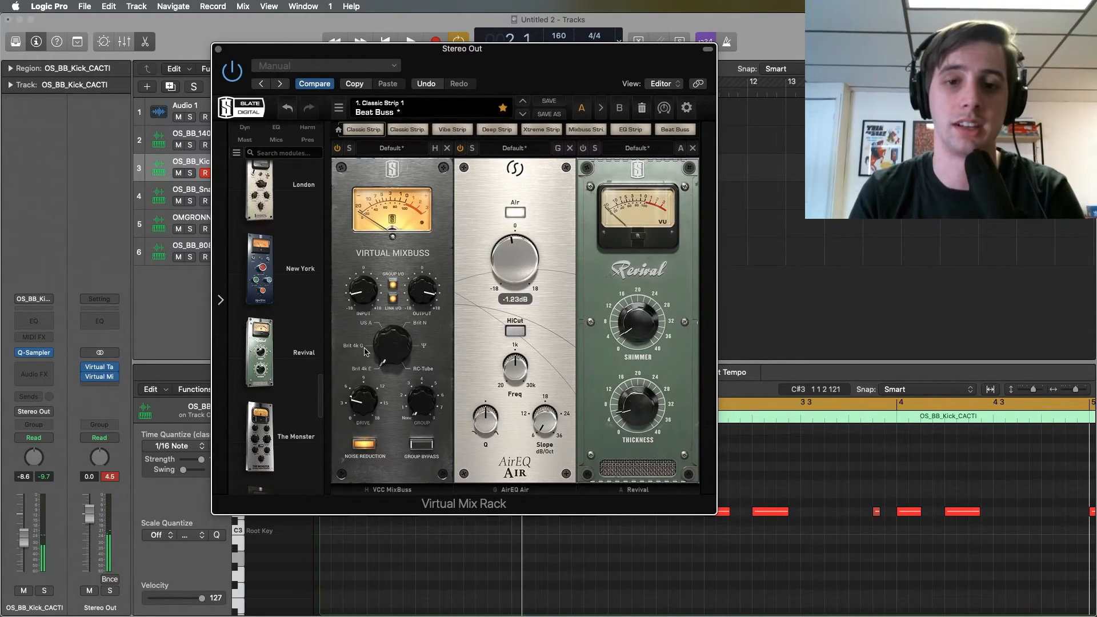
left_click(512, 262, "alt")
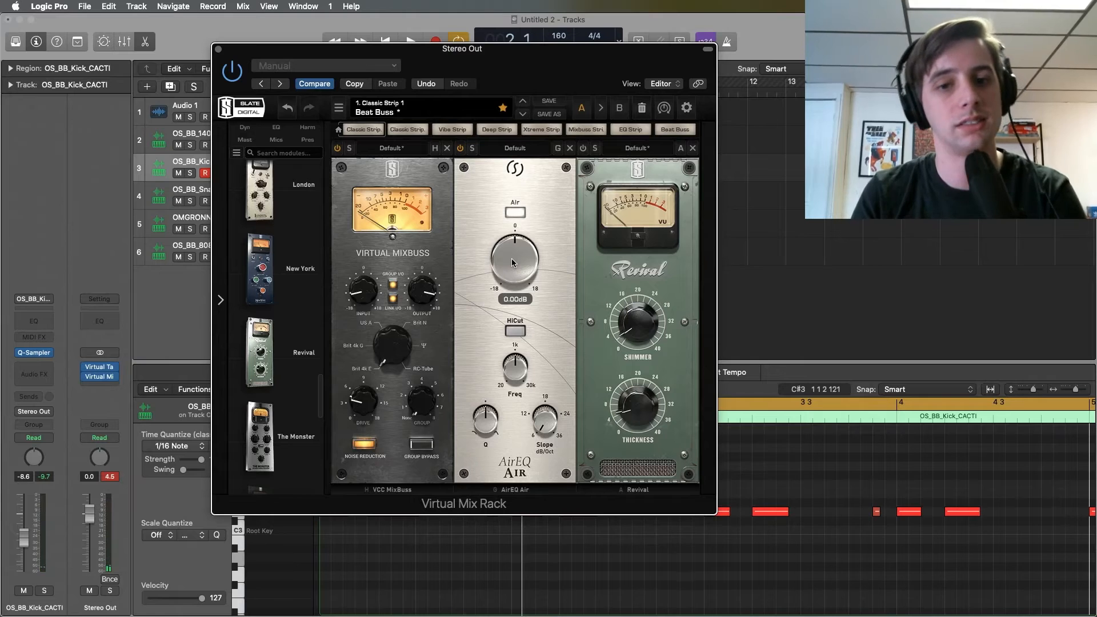
Raise the AirEQ Air gain to about 1.10 dB during playback.
key("space")
mouse_move(512, 258)
left_mouse_down()
mouse_move(513, 242)
mouse_move(513, 259)
left_mouse_up()
key("space")
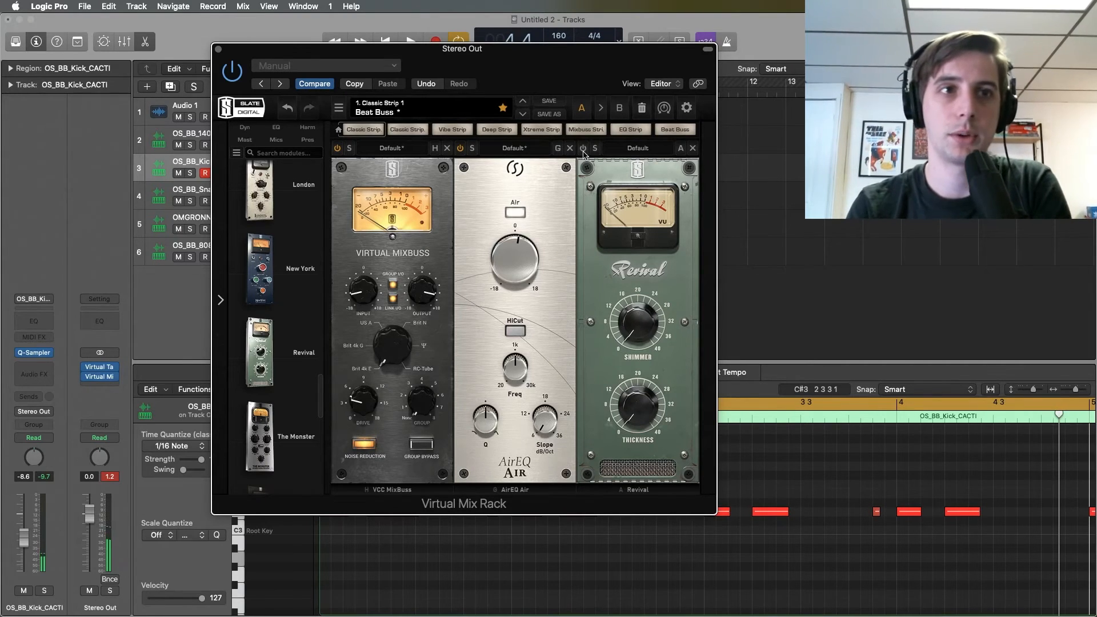
Audition a heavy amount of Revival Shimmer during playback, bring it back to a low setting, and stop.
key("space")
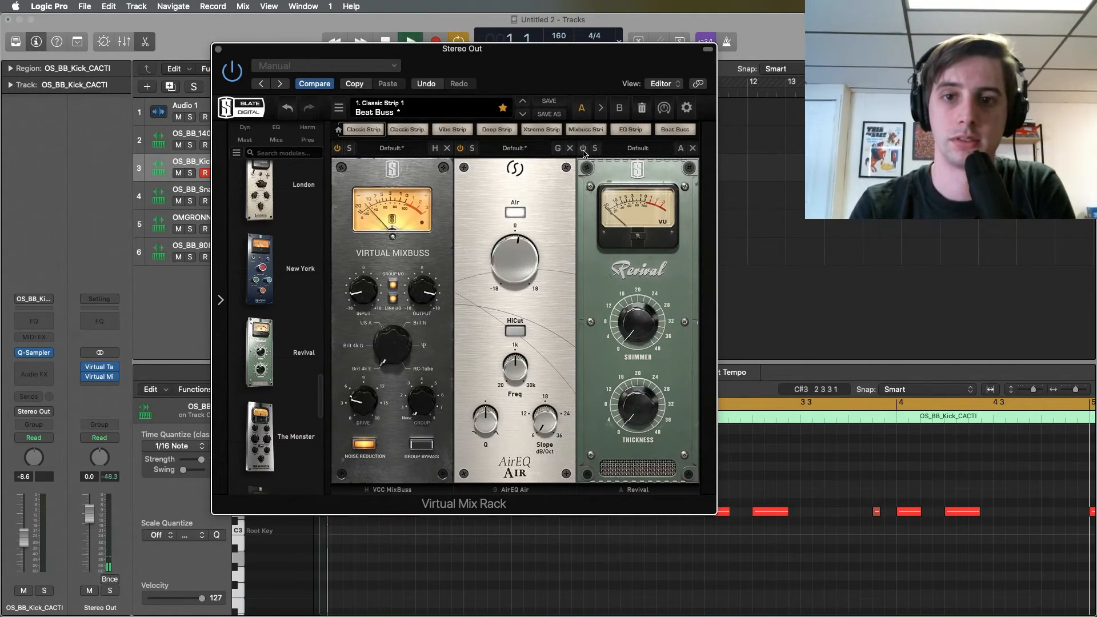
key("space")
left_click_drag(632, 331, 620, 199)
key("space")
key("space")
left_click_drag(640, 322, 641, 329)
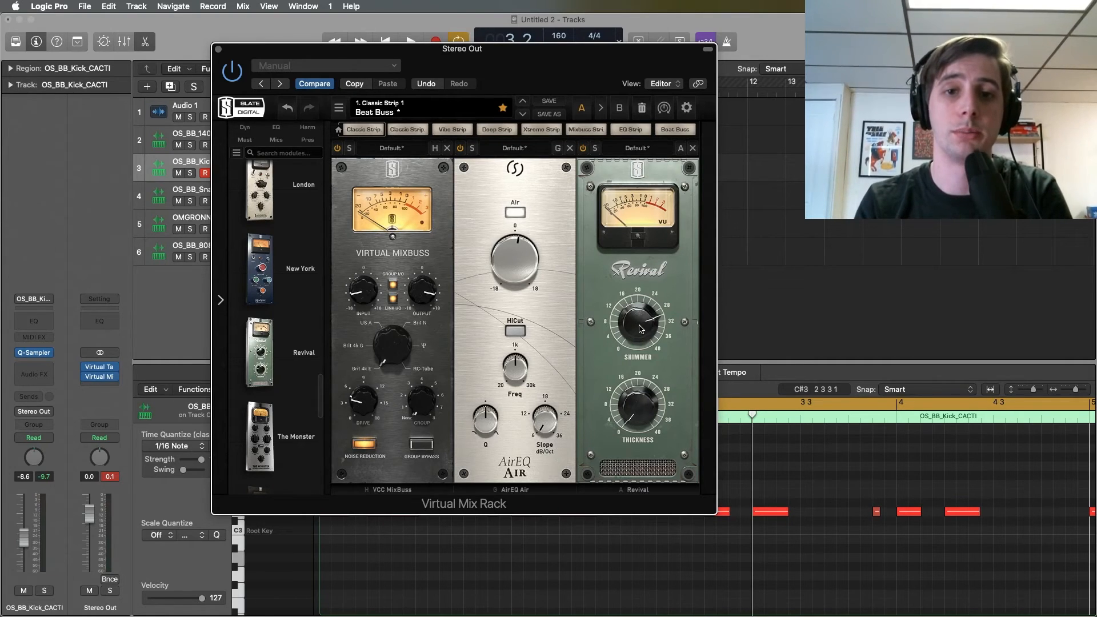
key("space")
mouse_move(640, 328)
left_mouse_down()
mouse_move(629, 316)
mouse_move(623, 325)
left_mouse_up()
key("space")
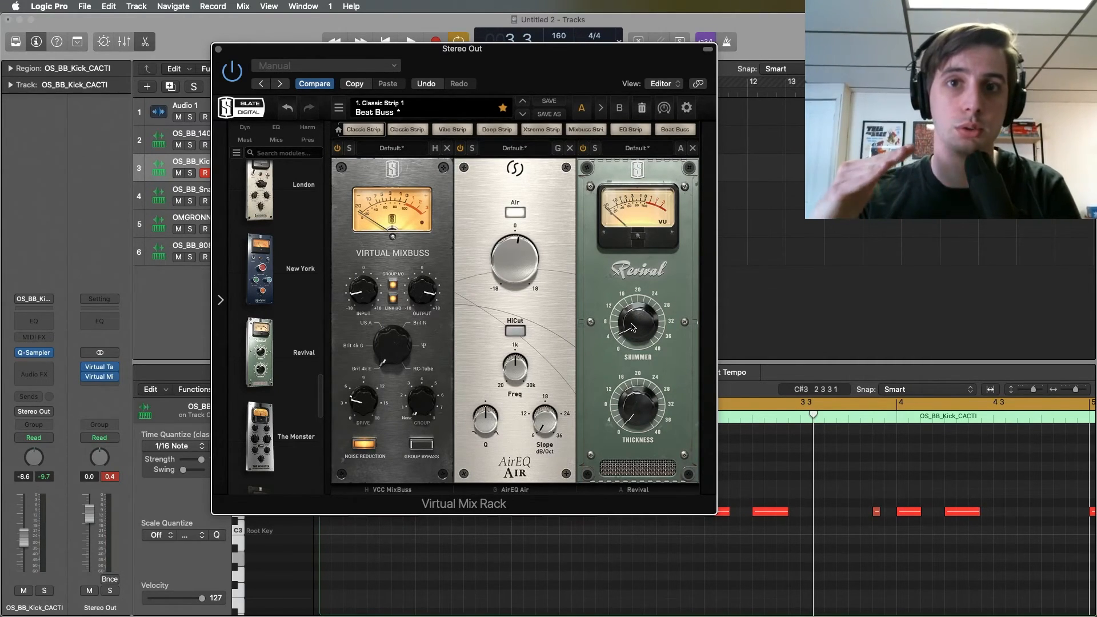
Set the Revival Shimmer to about 4.48 during playback while comparing the mix with AirEQ bypassed and active, then stop.
key("space")
mouse_move(632, 327)
left_mouse_down()
mouse_move(632, 237)
mouse_move(632, 320)
left_mouse_up()
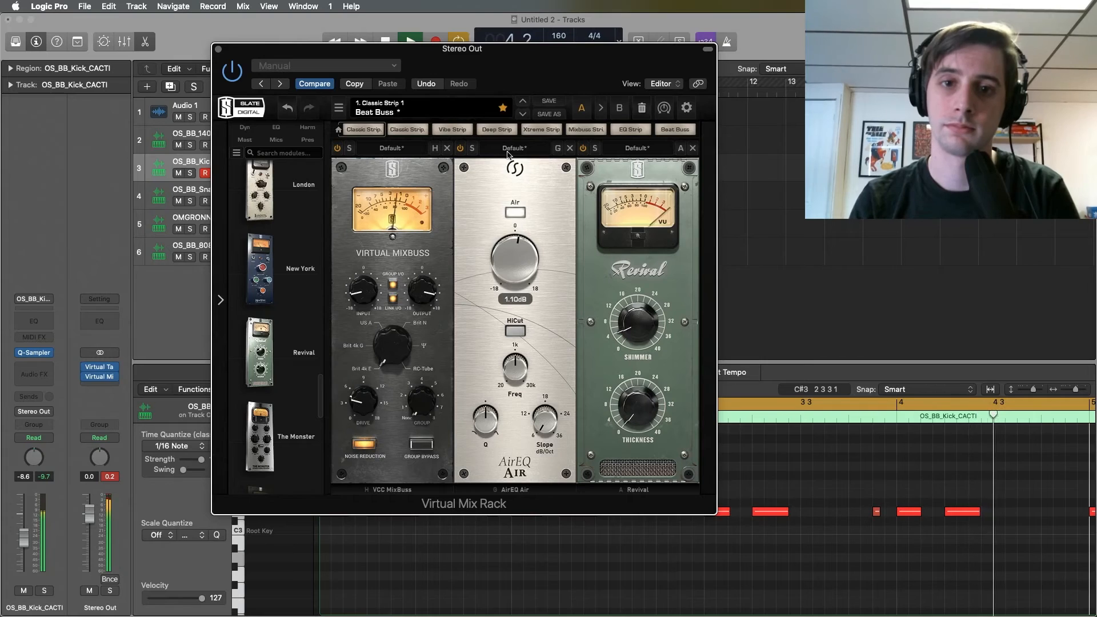
left_click(462, 149)
mouse_move(629, 311)
left_mouse_down()
mouse_move(629, 278)
mouse_move(629, 308)
left_mouse_up()
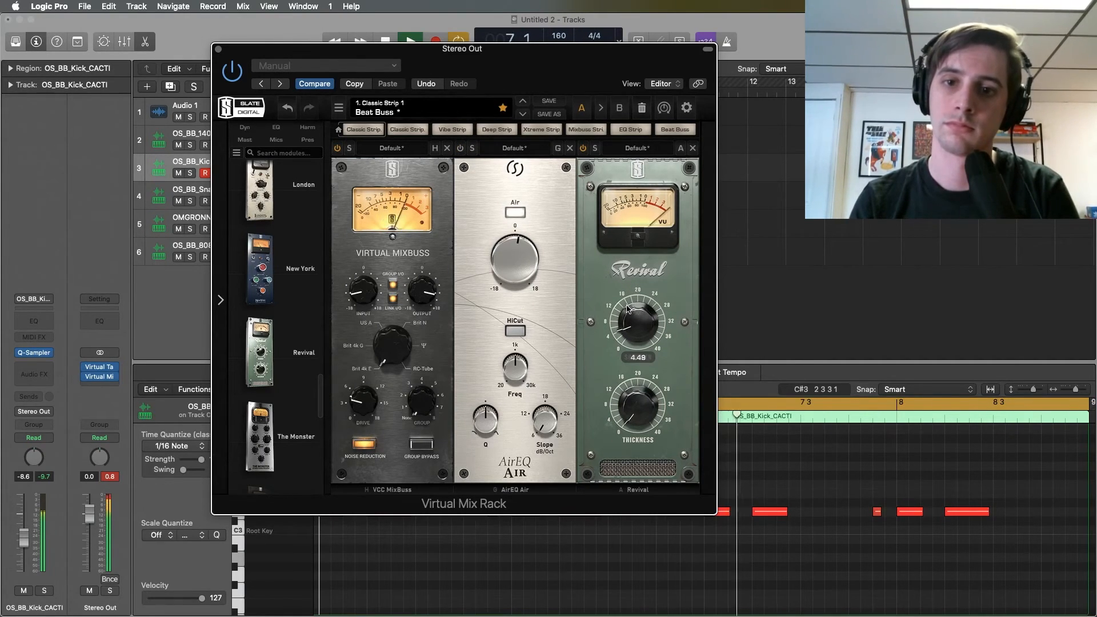
left_click(461, 148)
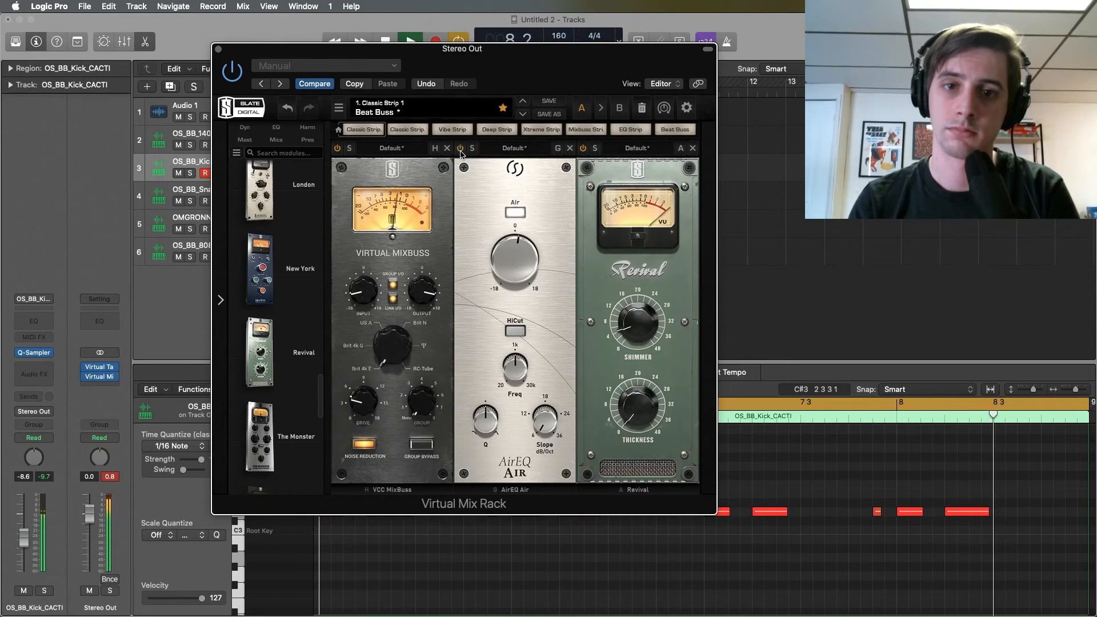
mouse_move(627, 324)
key("space")
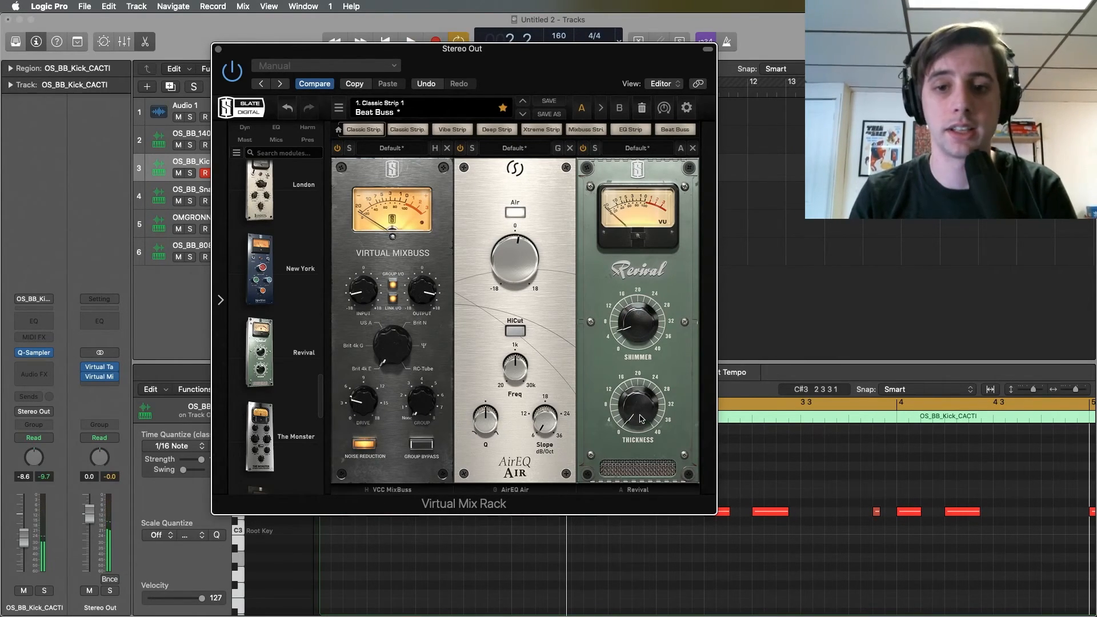
Audition the Revival Thickness up to 40 during playback, stop, and reset the knob to its default.
mouse_move(644, 417)
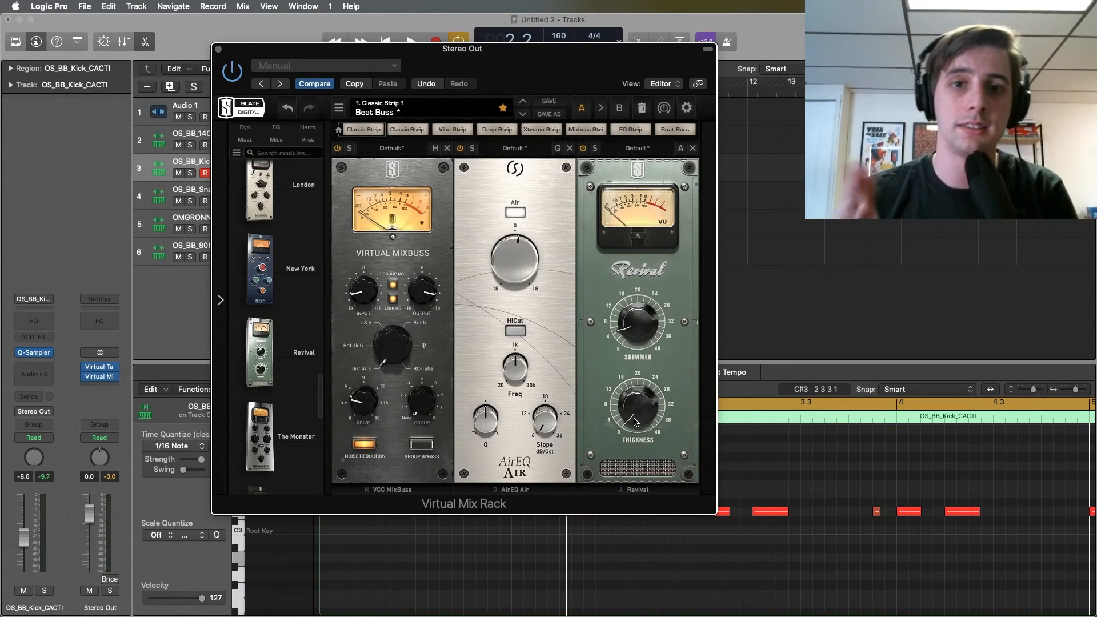
key("space")
left_click_drag(635, 422, 623, 376)
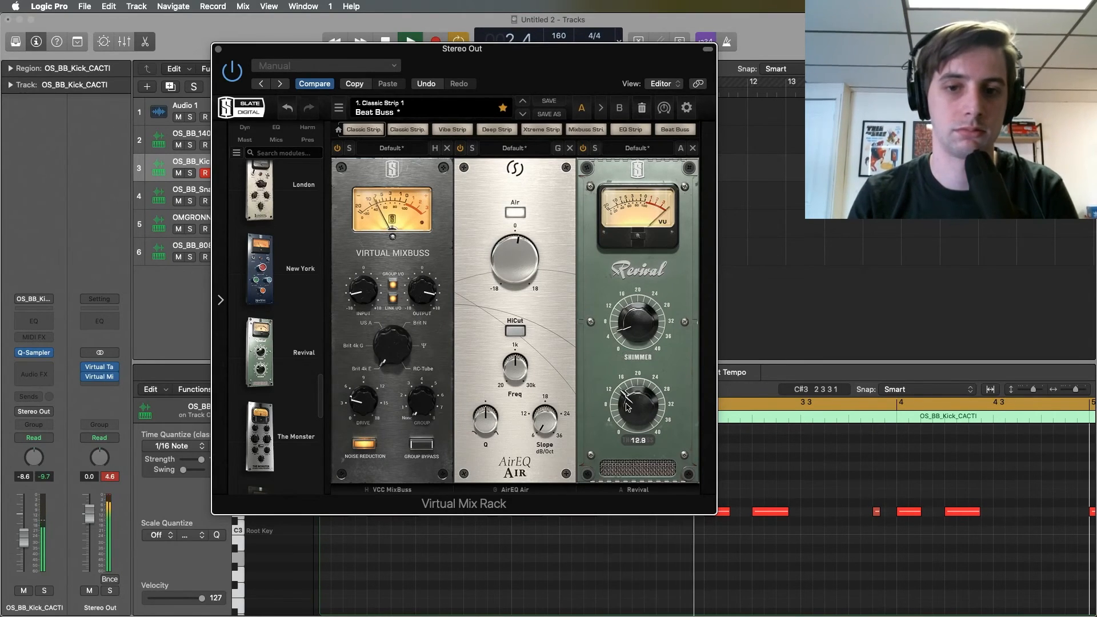
key("space")
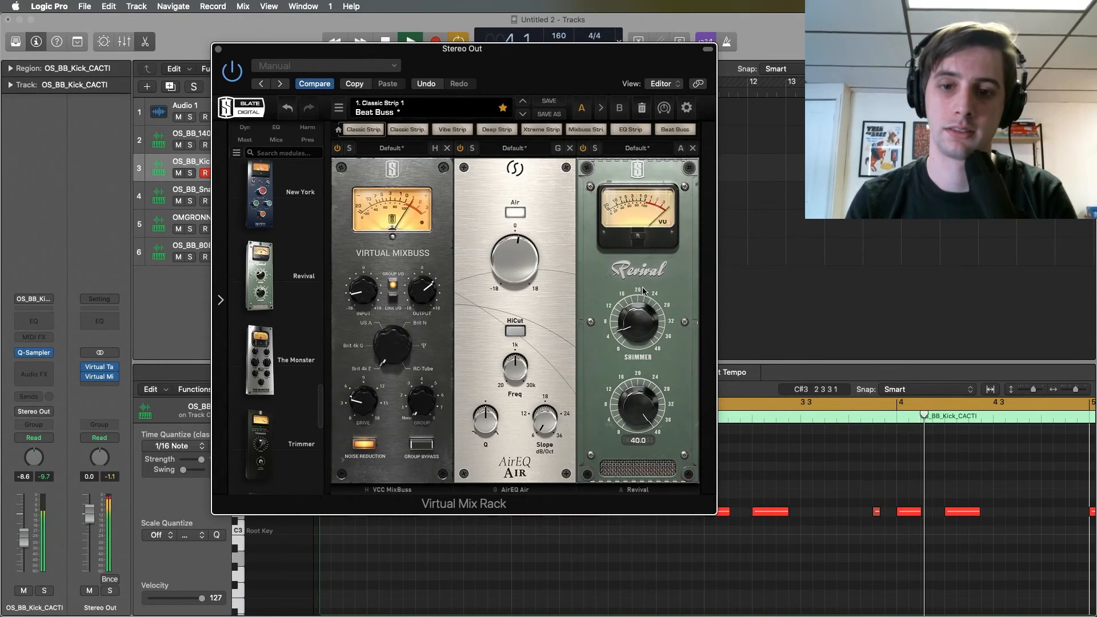
key("space")
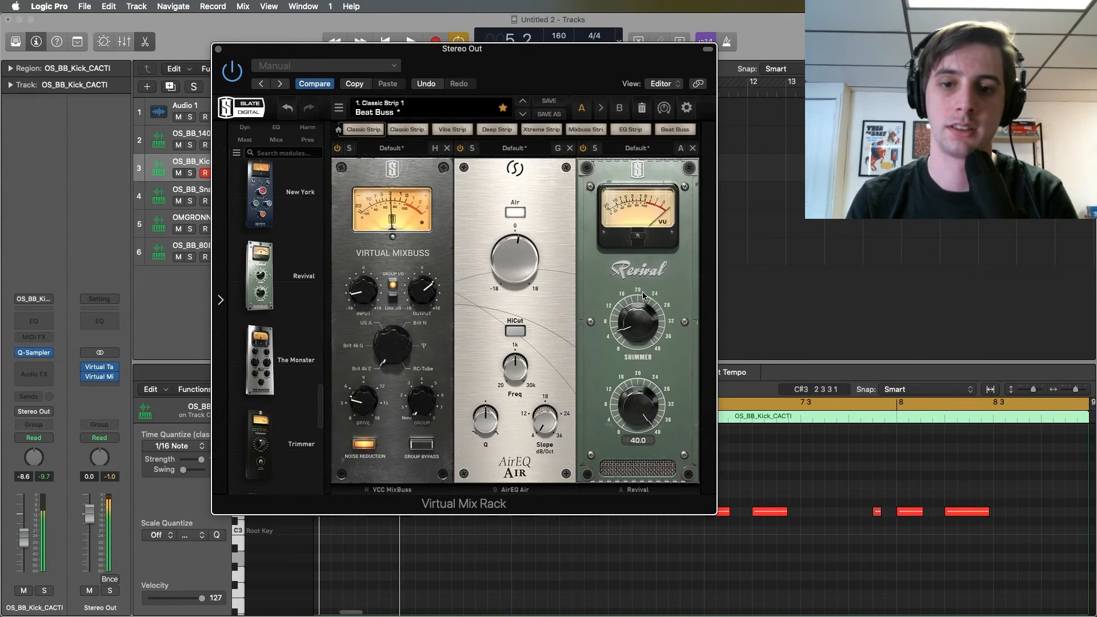
left_click(643, 407, "alt")
Raise the Revival Thickness to a moderate amount while auditioning the beat.
key("space")
left_click_drag(642, 404, 652, 178)
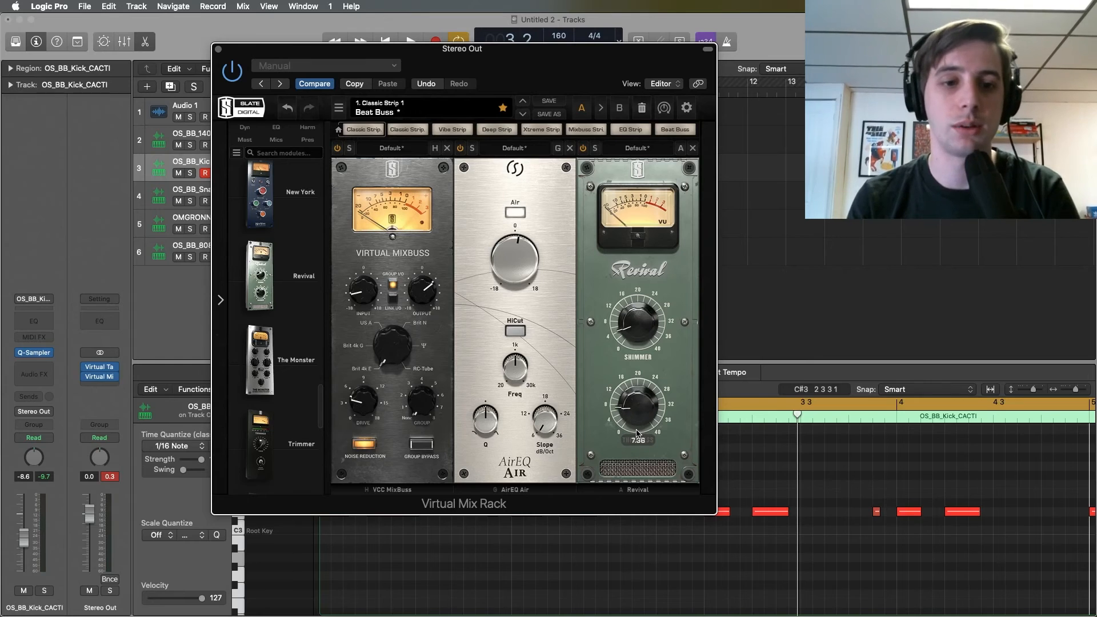
key("space")
mouse_move(639, 433)
left_mouse_down()
mouse_move(627, 380)
mouse_move(647, 397)
mouse_move(647, 415)
left_mouse_up()
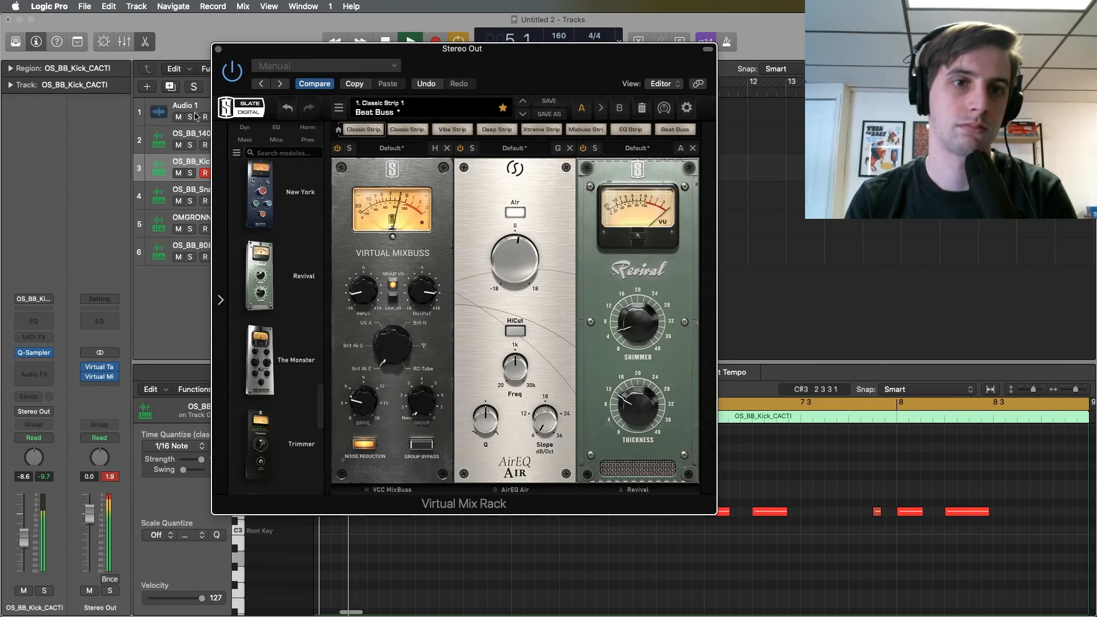
Compare the mix with Virtual Mix Rack bypassed and active, lower the Virtual Mixbuss output slightly to match levels, and stop.
left_click(228, 78)
left_click(228, 79)
left_click_drag(423, 292, 423, 299)
left_click(234, 79)
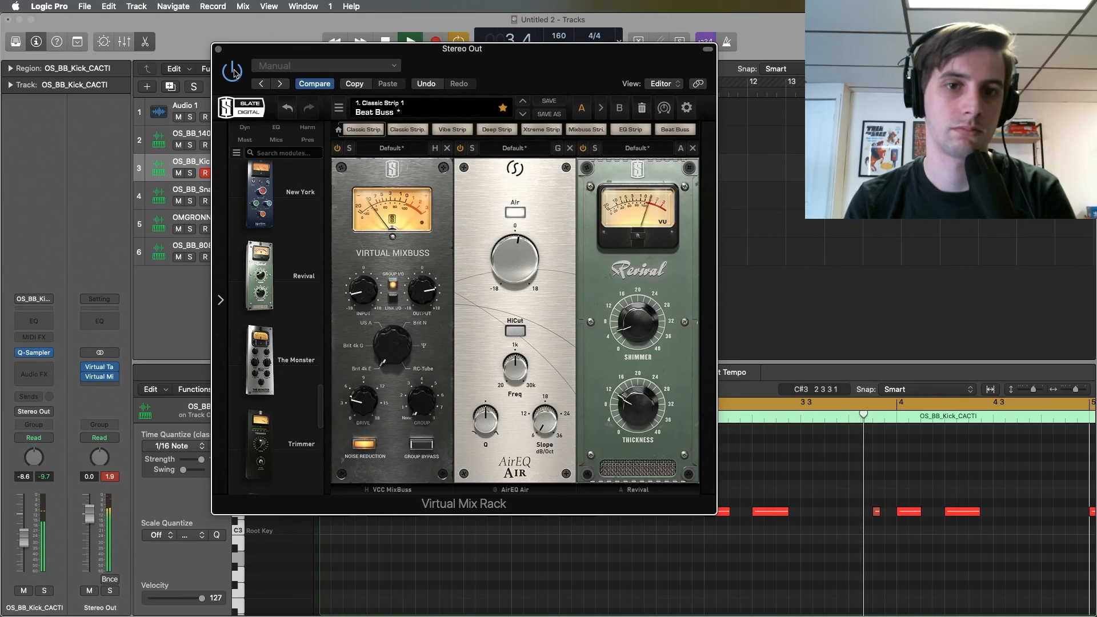
key("space")
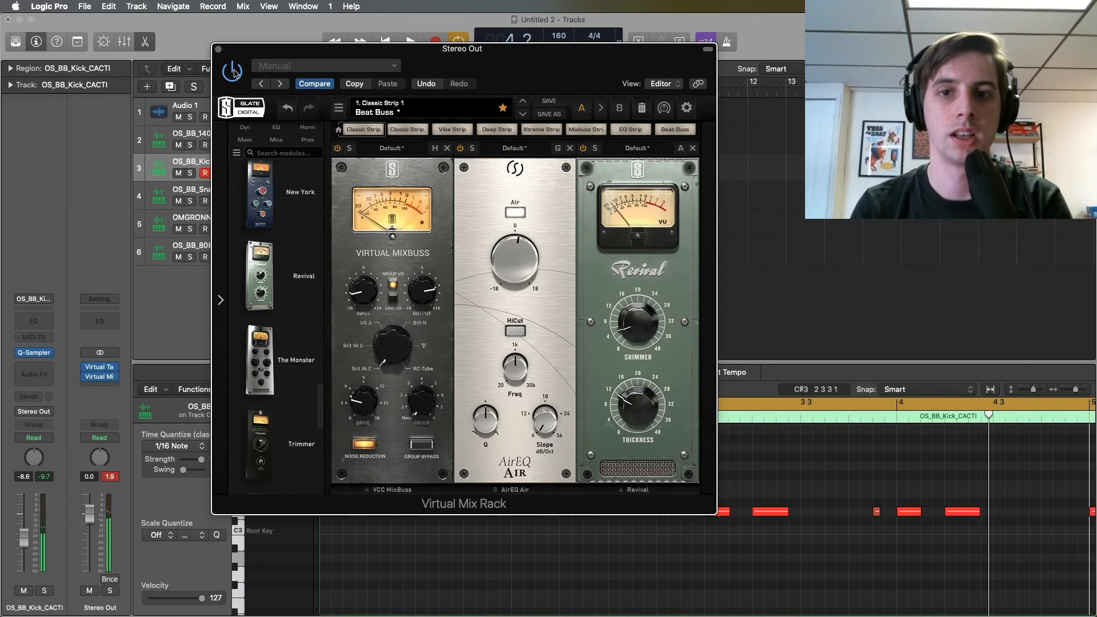
Clear the Stereo Out peak level and compare the mix again with Virtual Mix Rack bypassed and active.
left_click(110, 478)
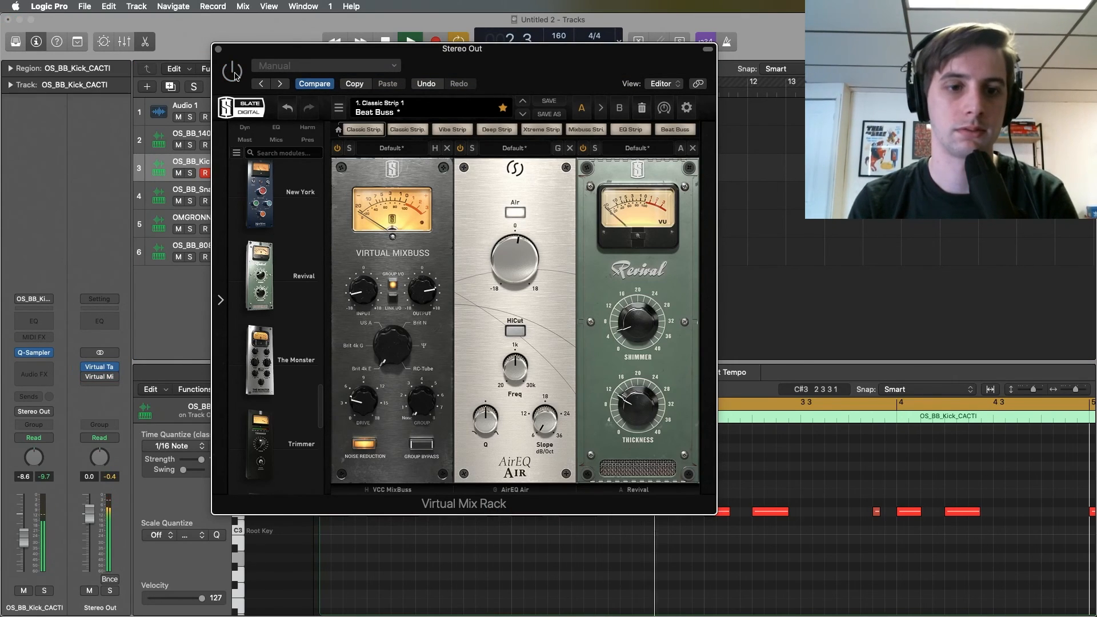
key("space")
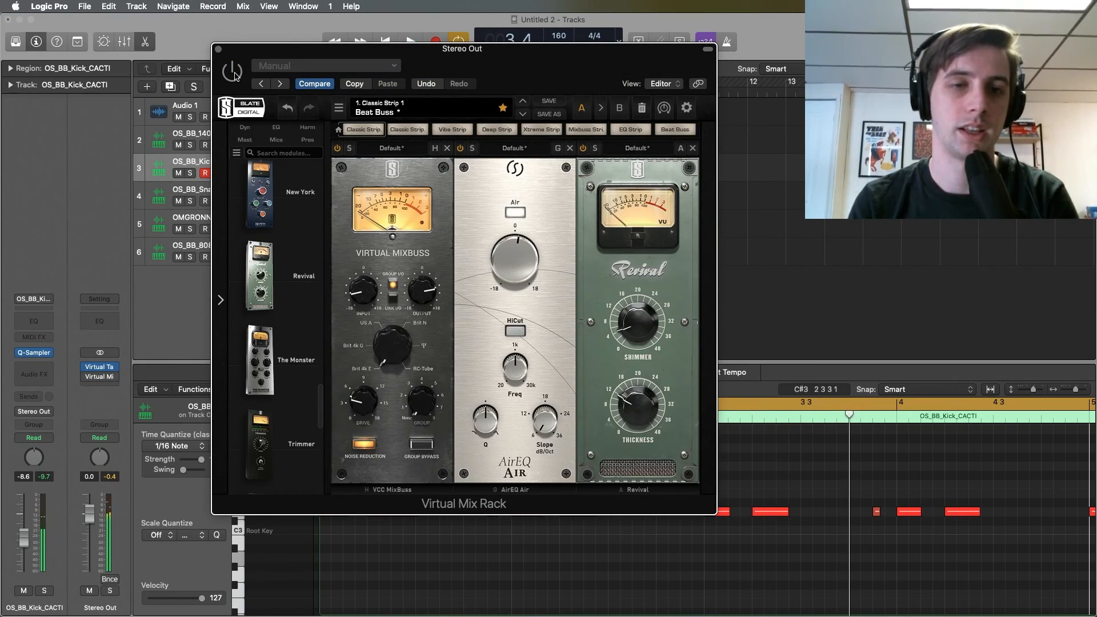
key("space")
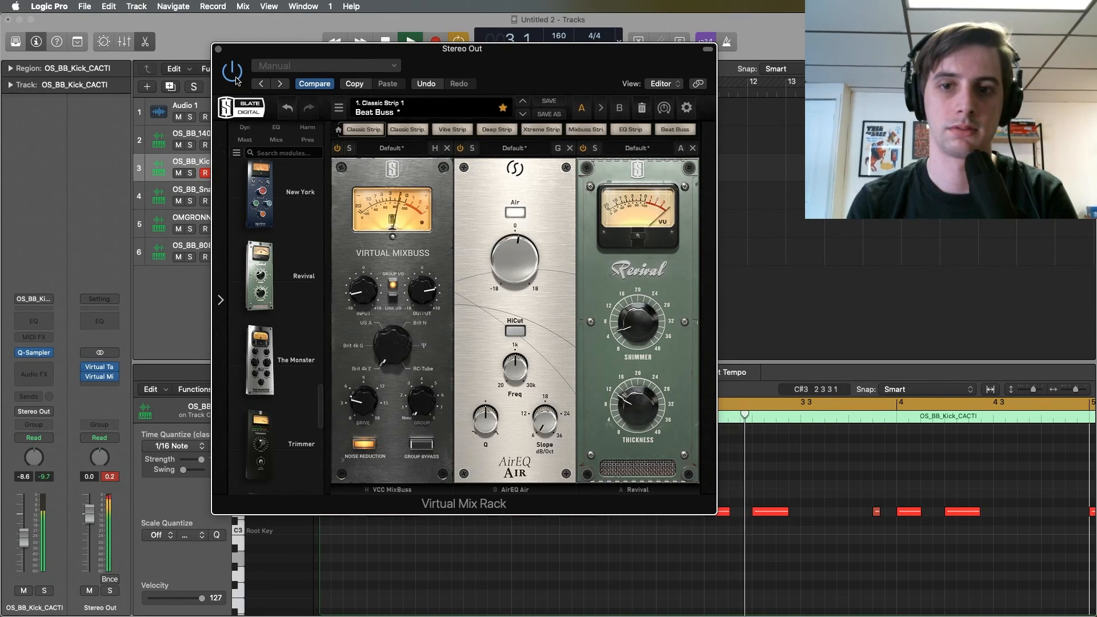
Raise the AirEQ Air gain to 1.50 dB, close the Virtual Mix Rack window, and stop playback.
mouse_move(510, 246)
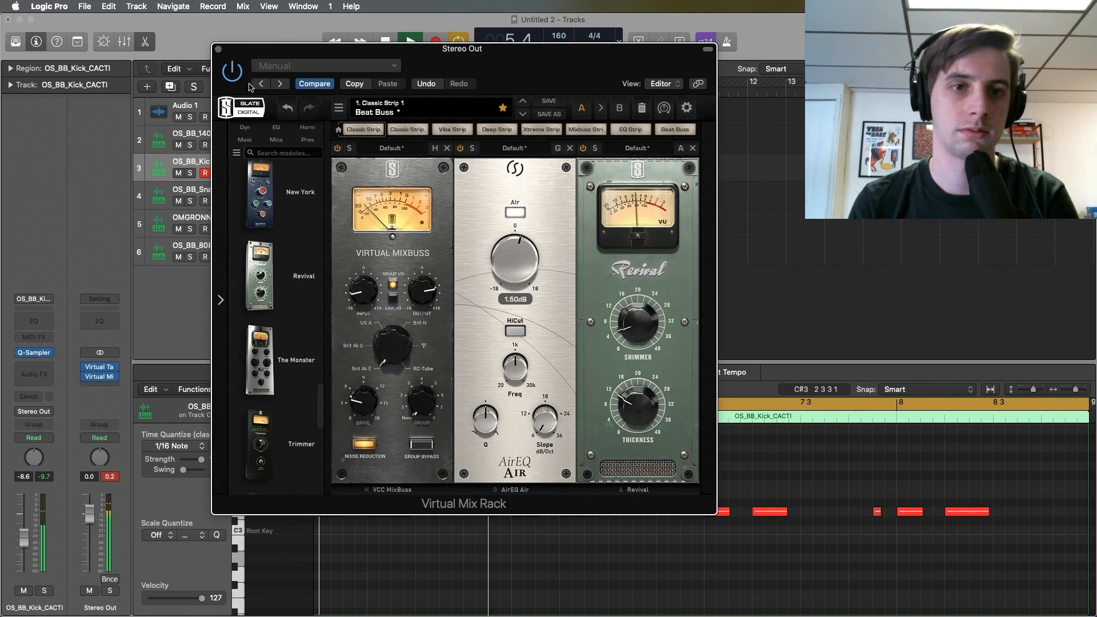
left_click(218, 49)
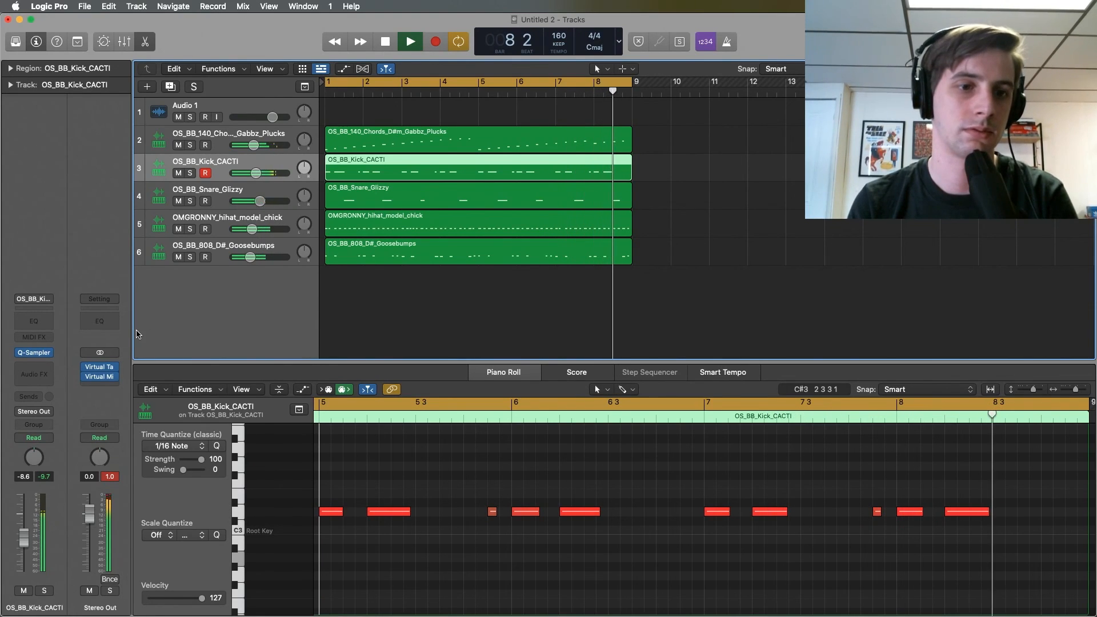
key("space")
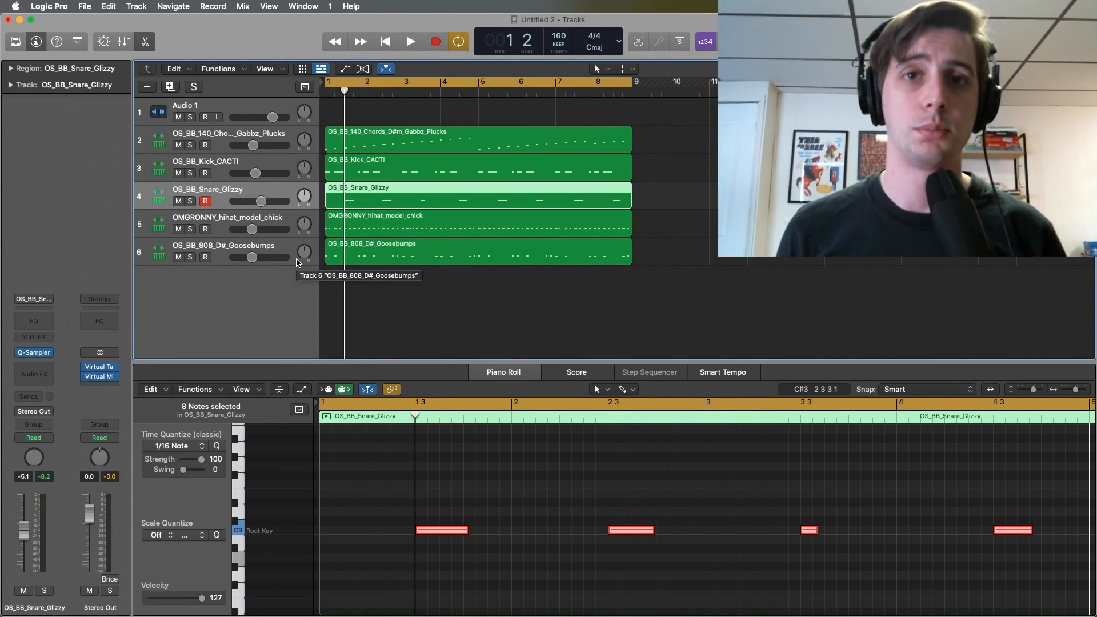